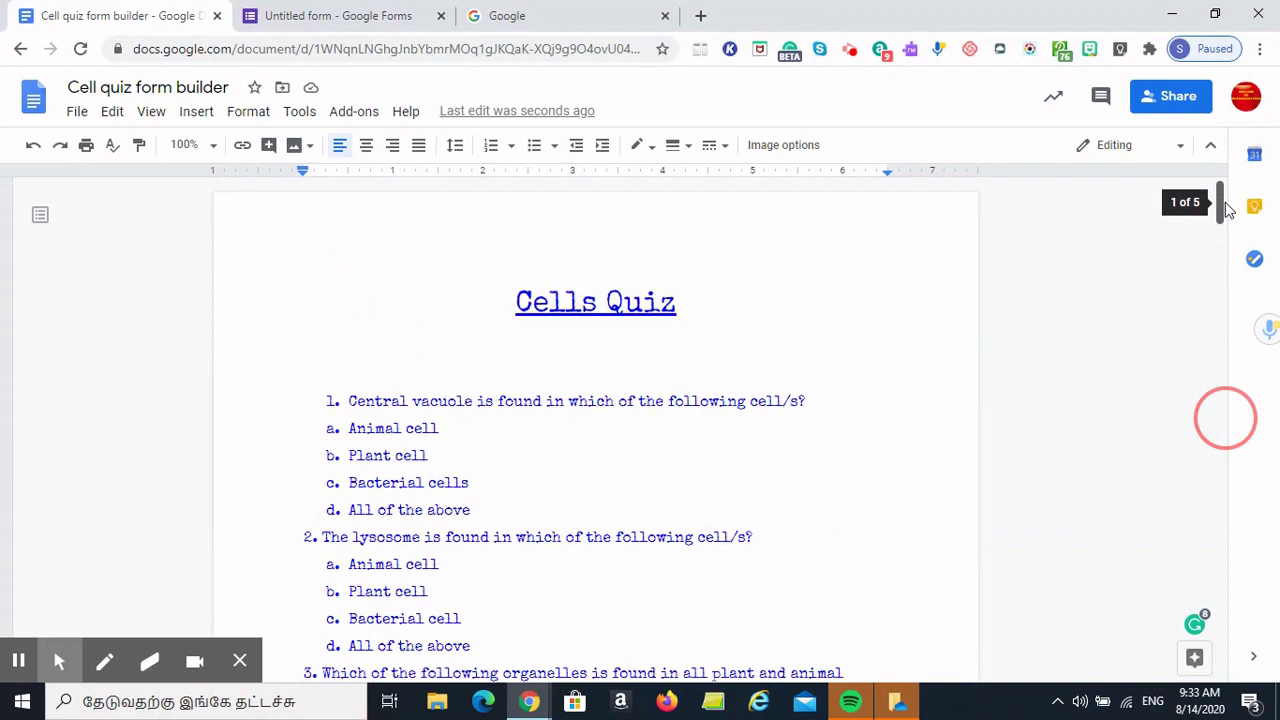
Leave the quiz document and switch to the blank 'Untitled form' tab in Google Forms.
mouse_move(1228, 208)
mouse_down()
mouse_move(1226, 624)
mouse_move(1219, 187)
mouse_up()
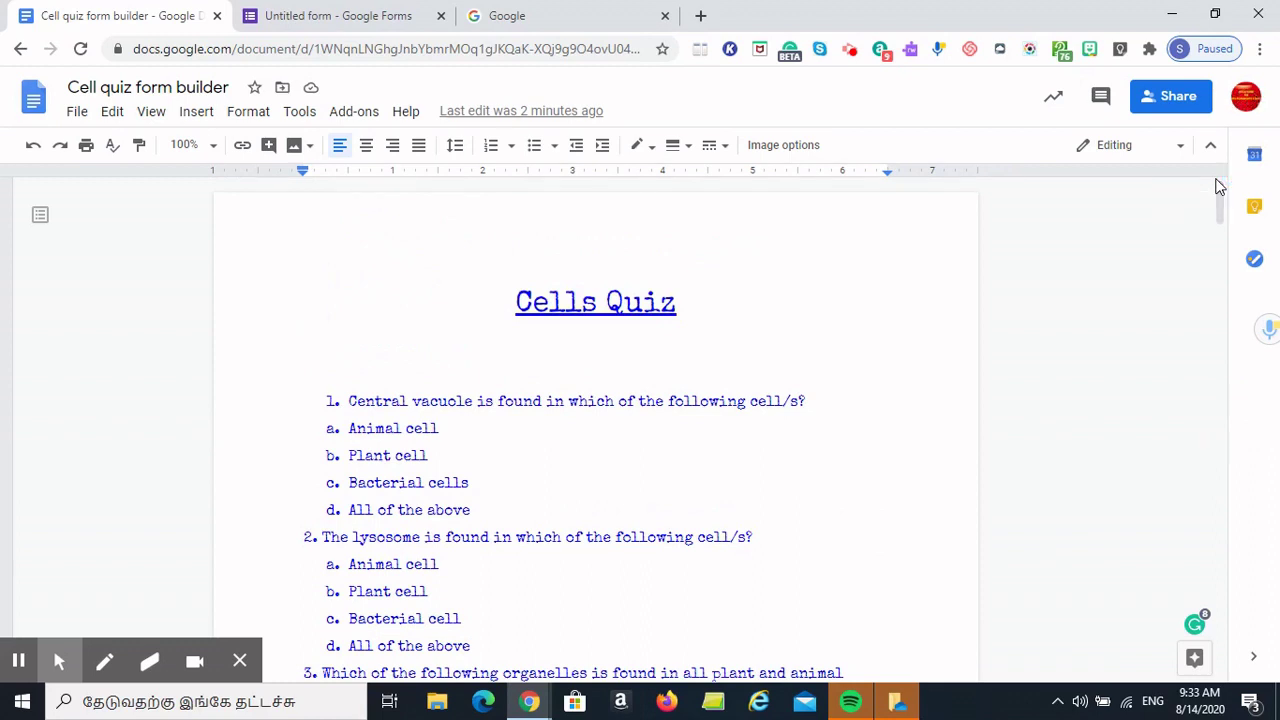
click(390, 17)
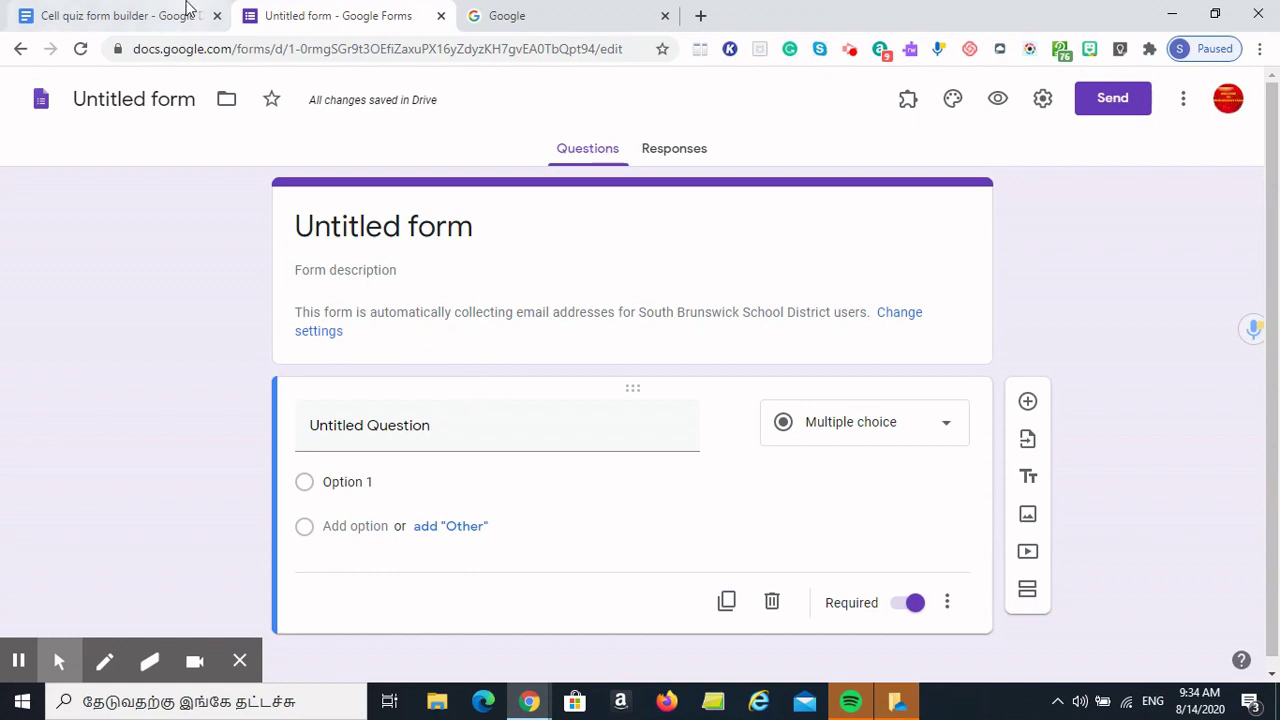
click(155, 18)
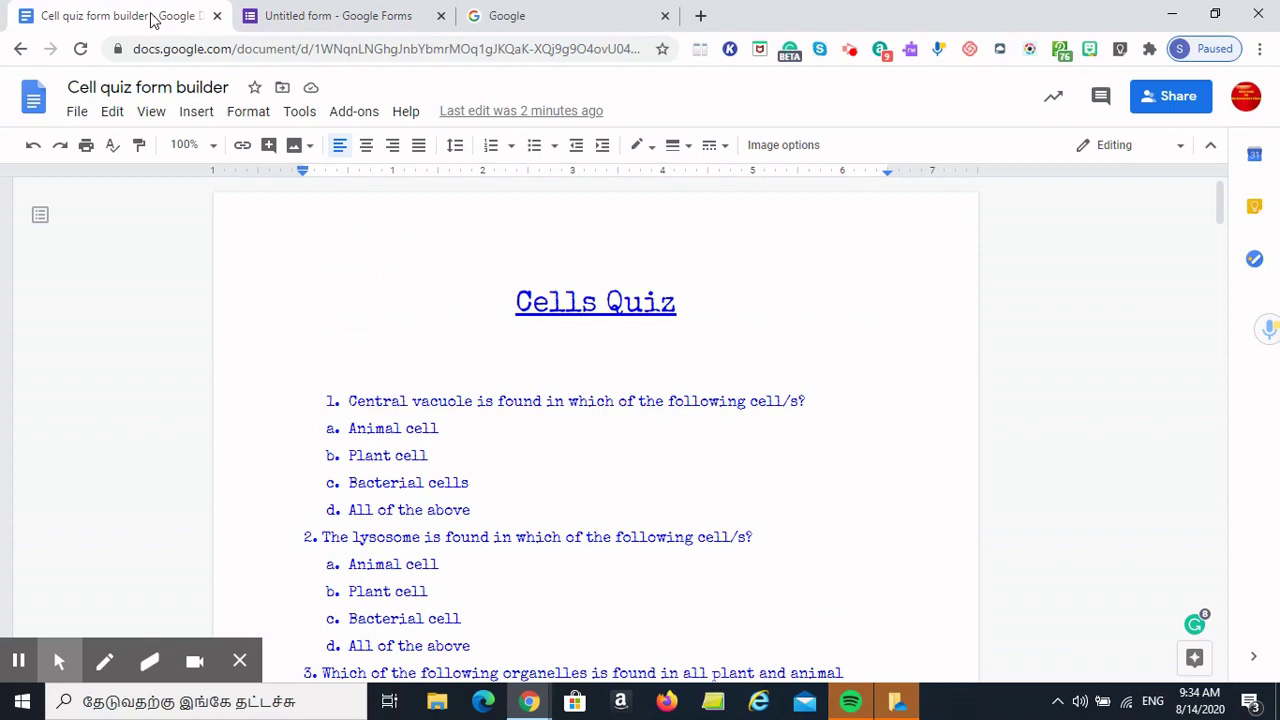
click(316, 20)
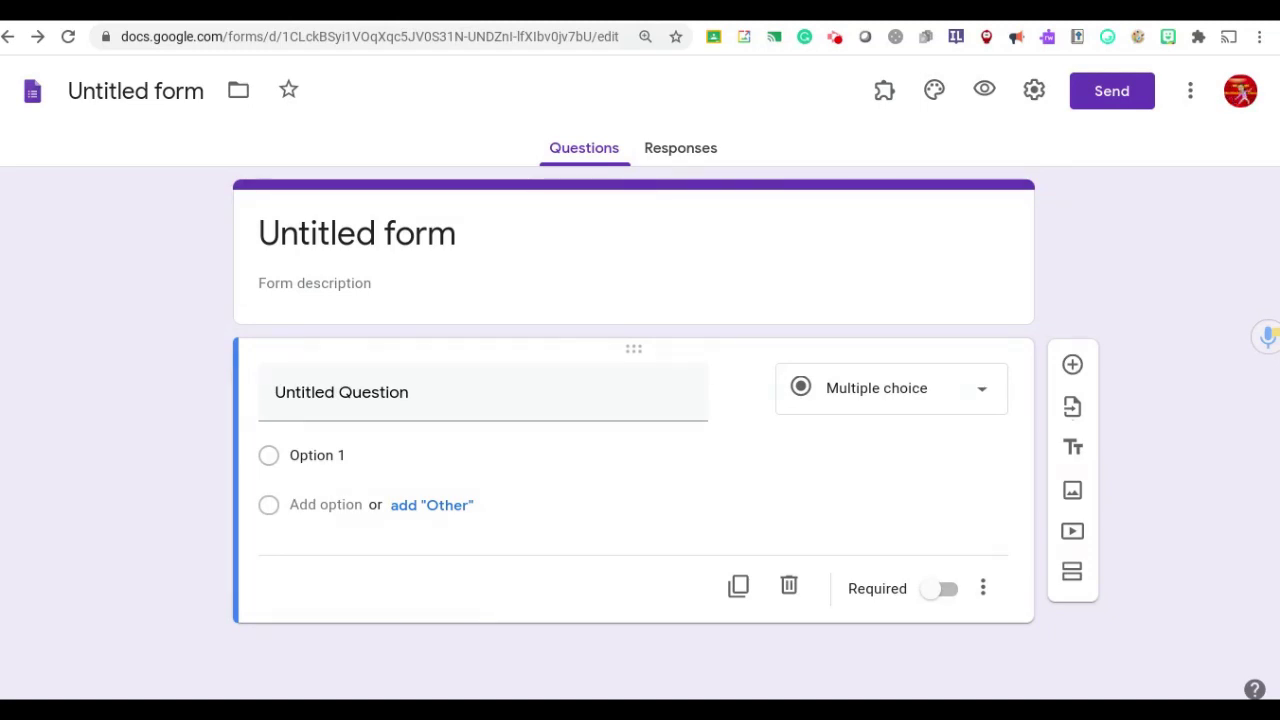
click(573, 20)
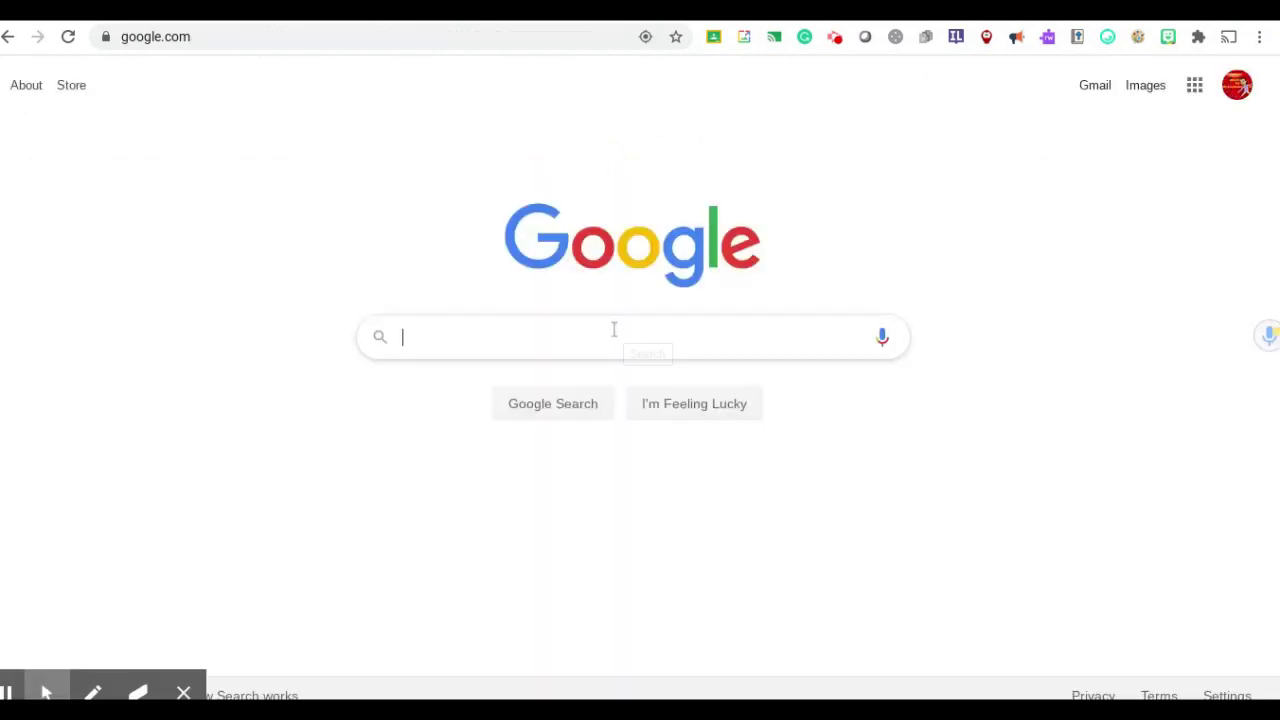
text(form )
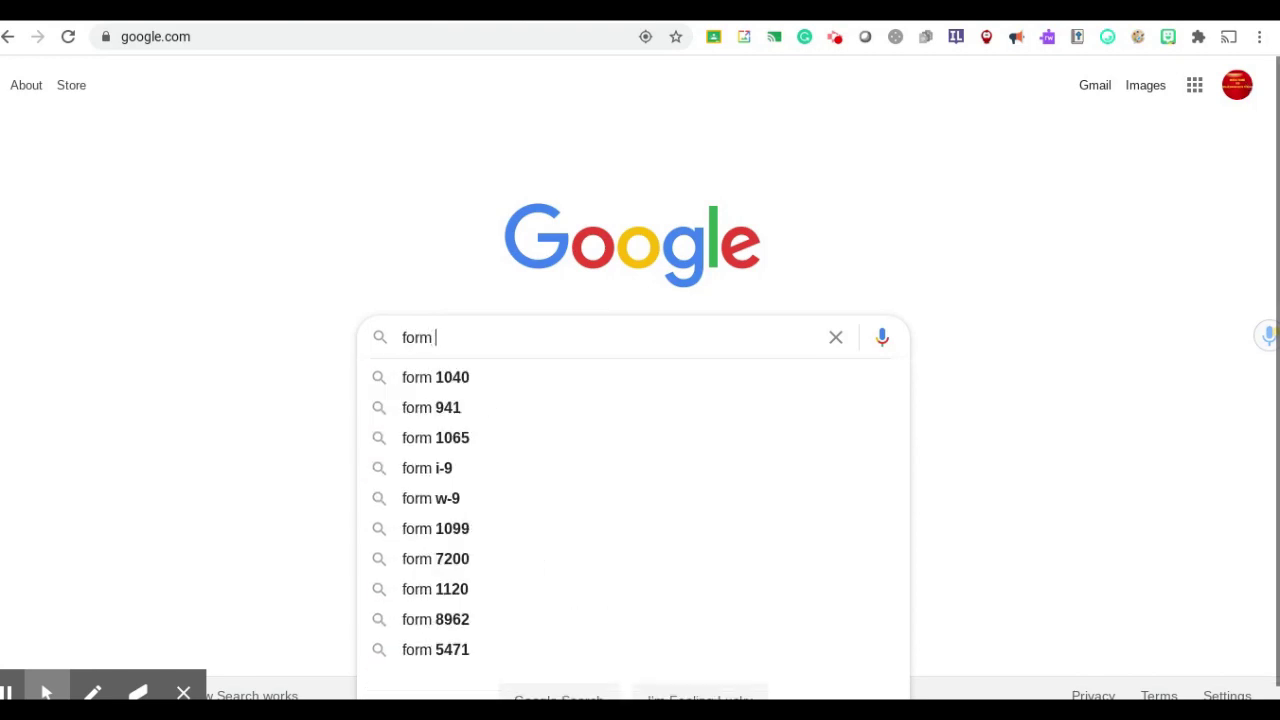
text(builder add)
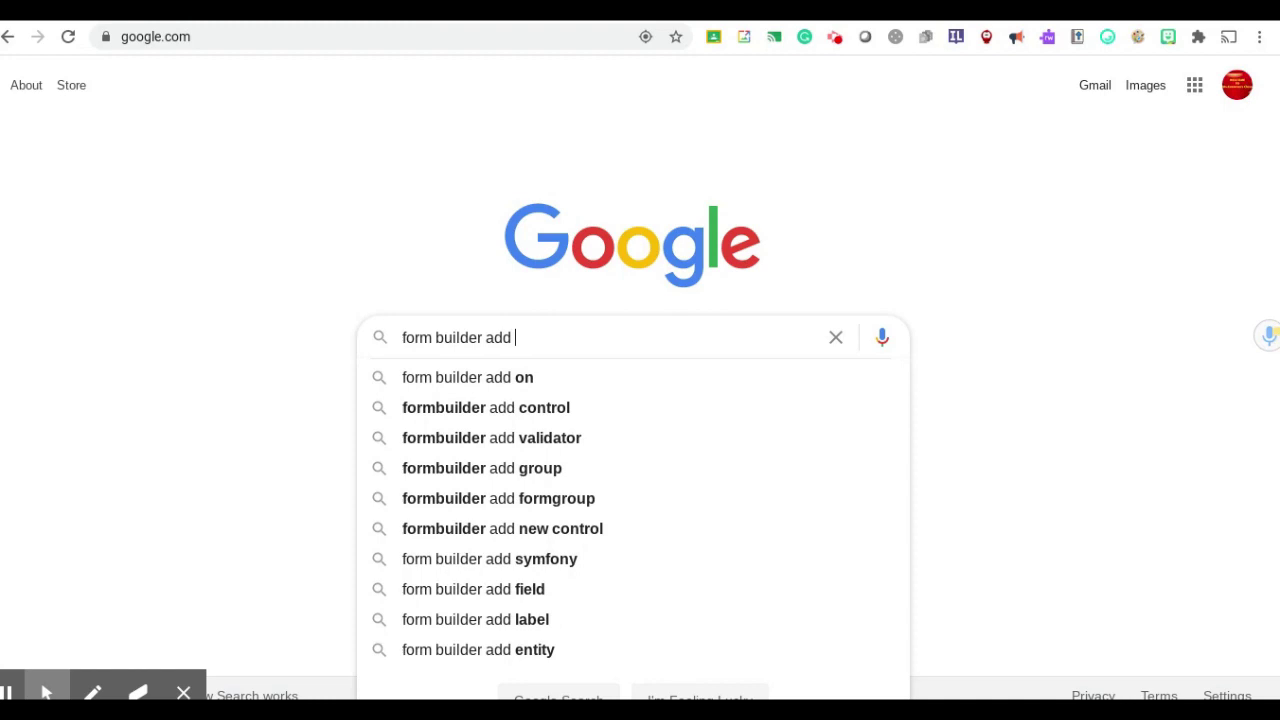
text( on)
key(Return)
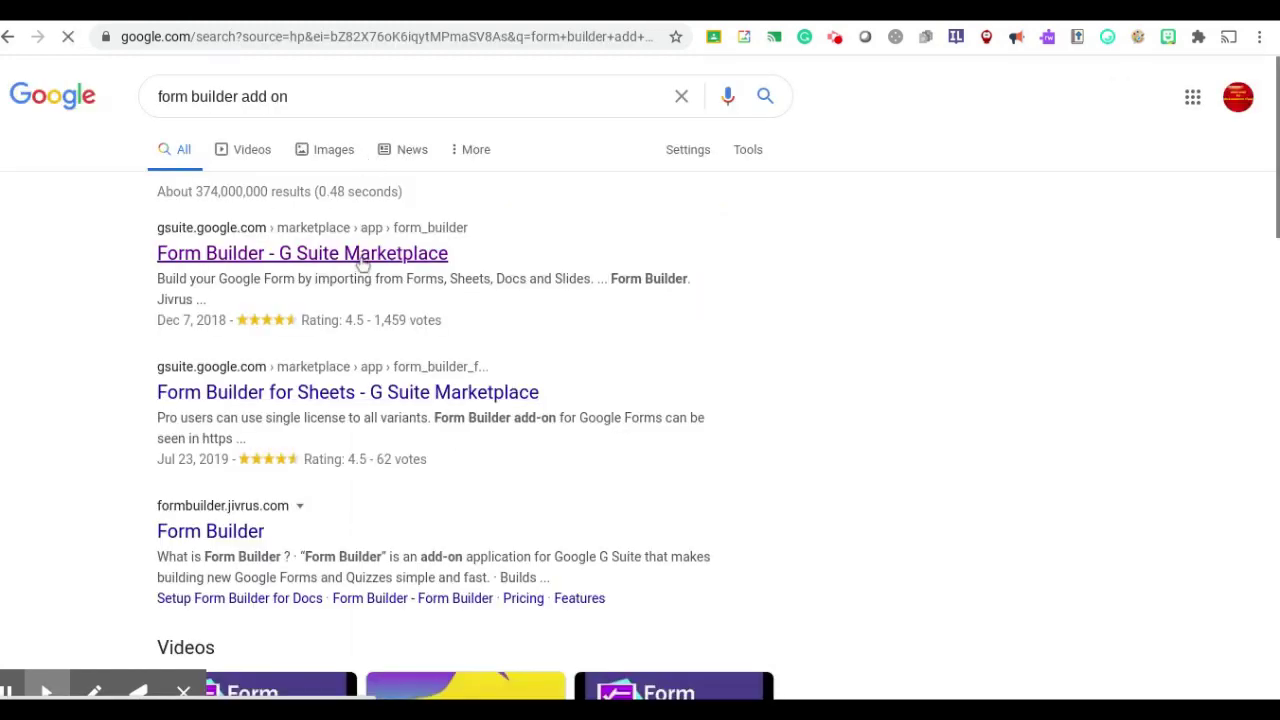
click(362, 258)
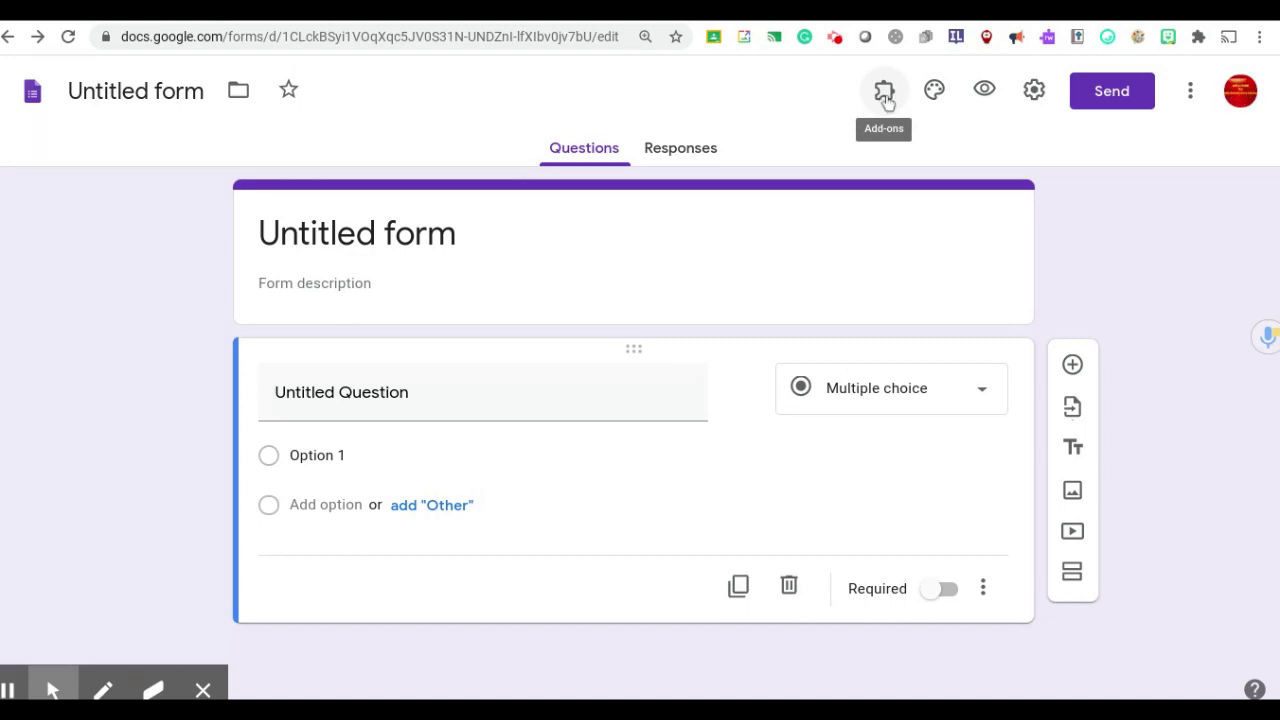
Launch the Form Builder add-on from the Add-ons menu so its import panel opens.
click(886, 98)
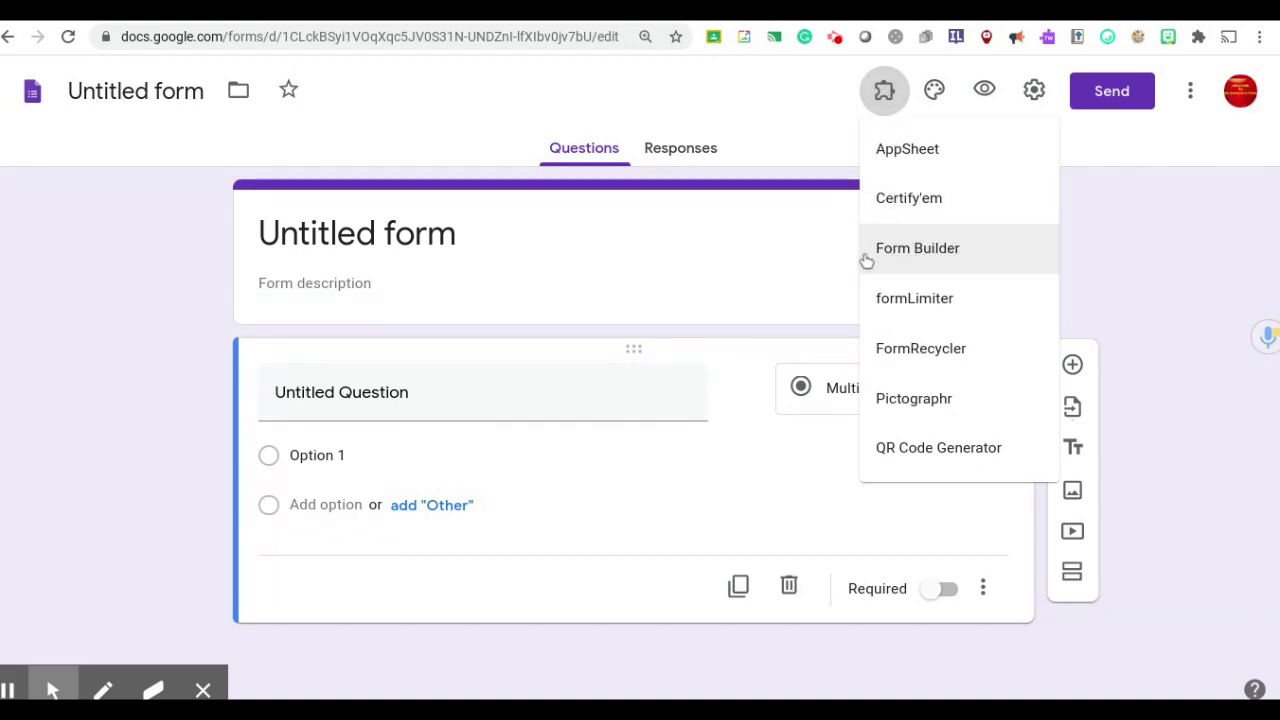
click(975, 247)
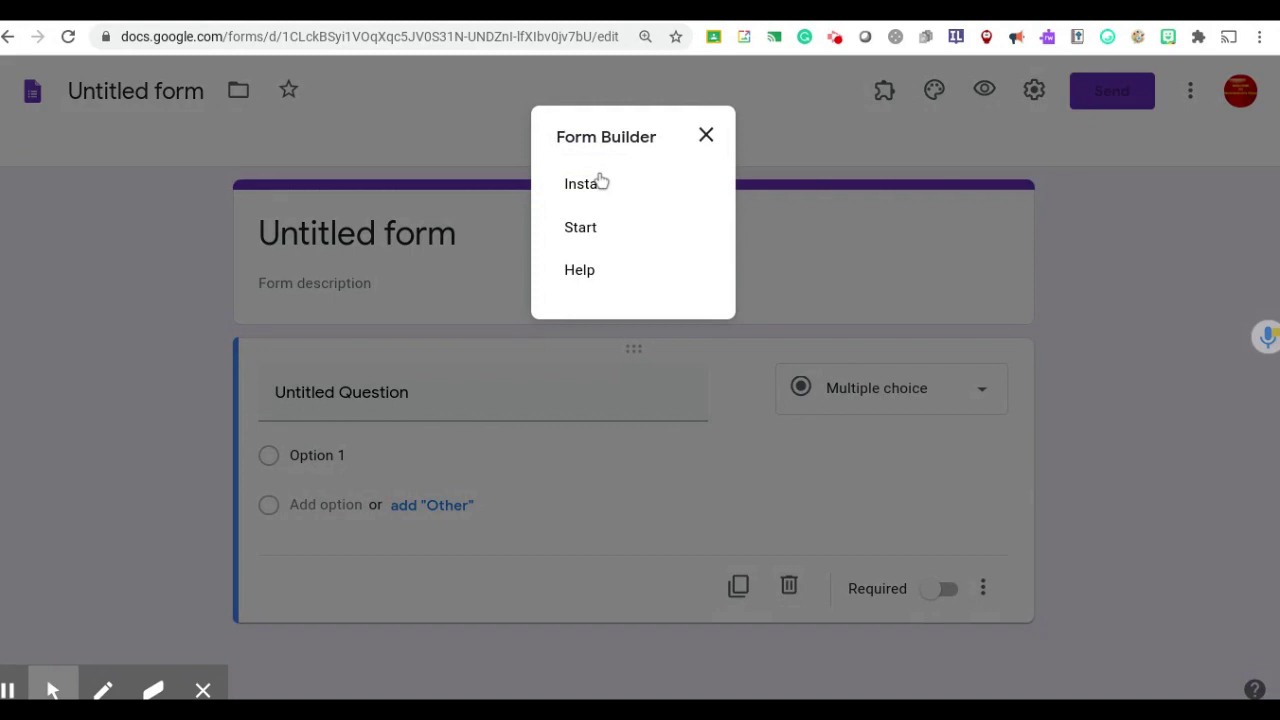
click(581, 237)
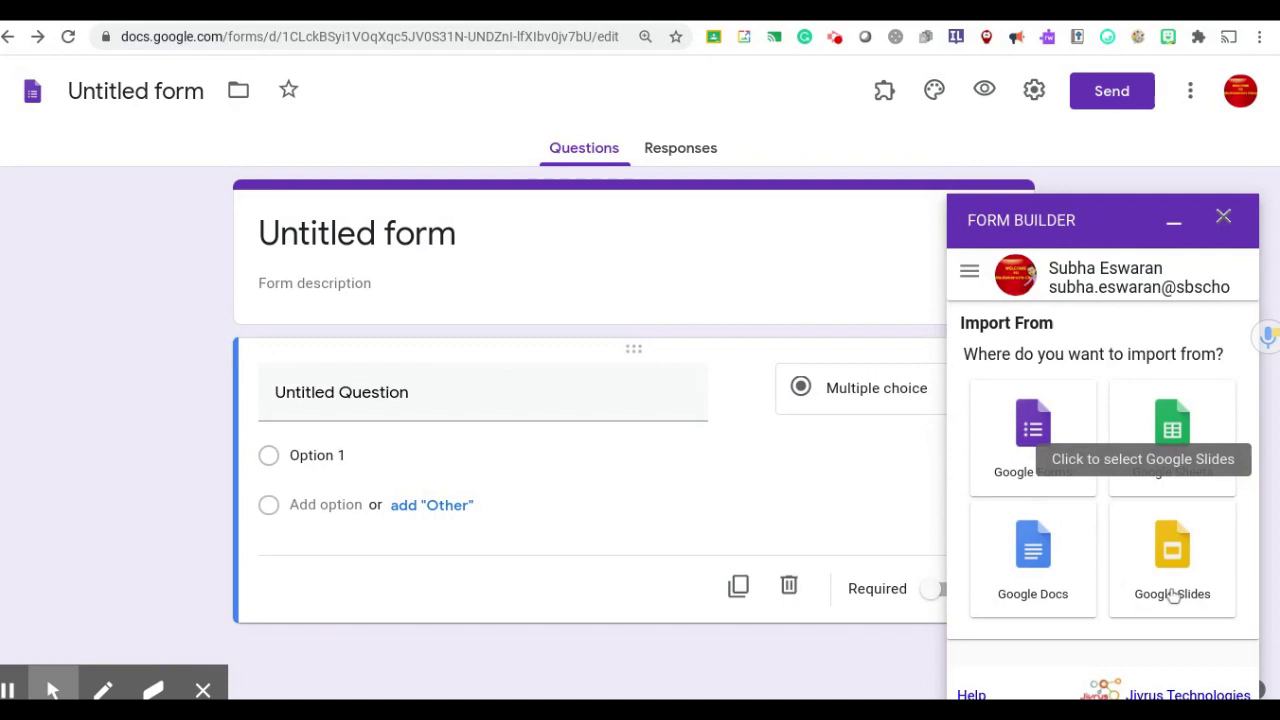
Choose Google Docs as the import source and select the 'Cell quiz form builder' document.
click(1036, 594)
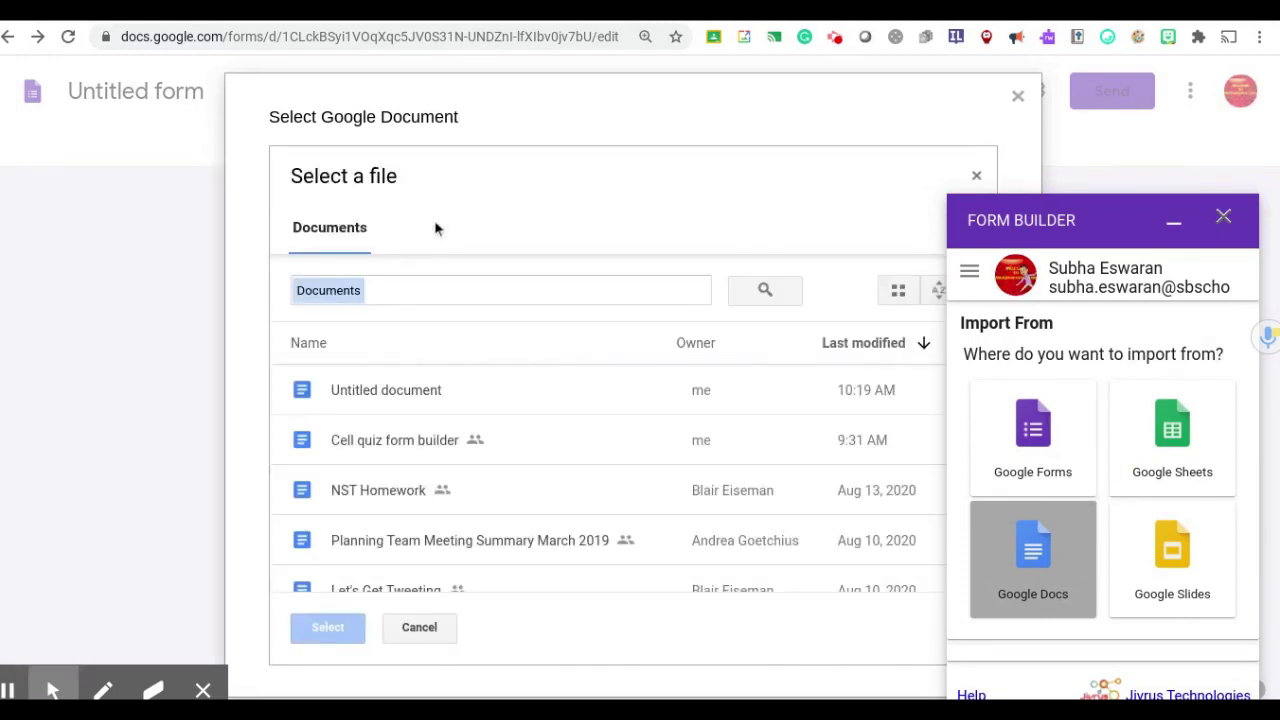
click(433, 441)
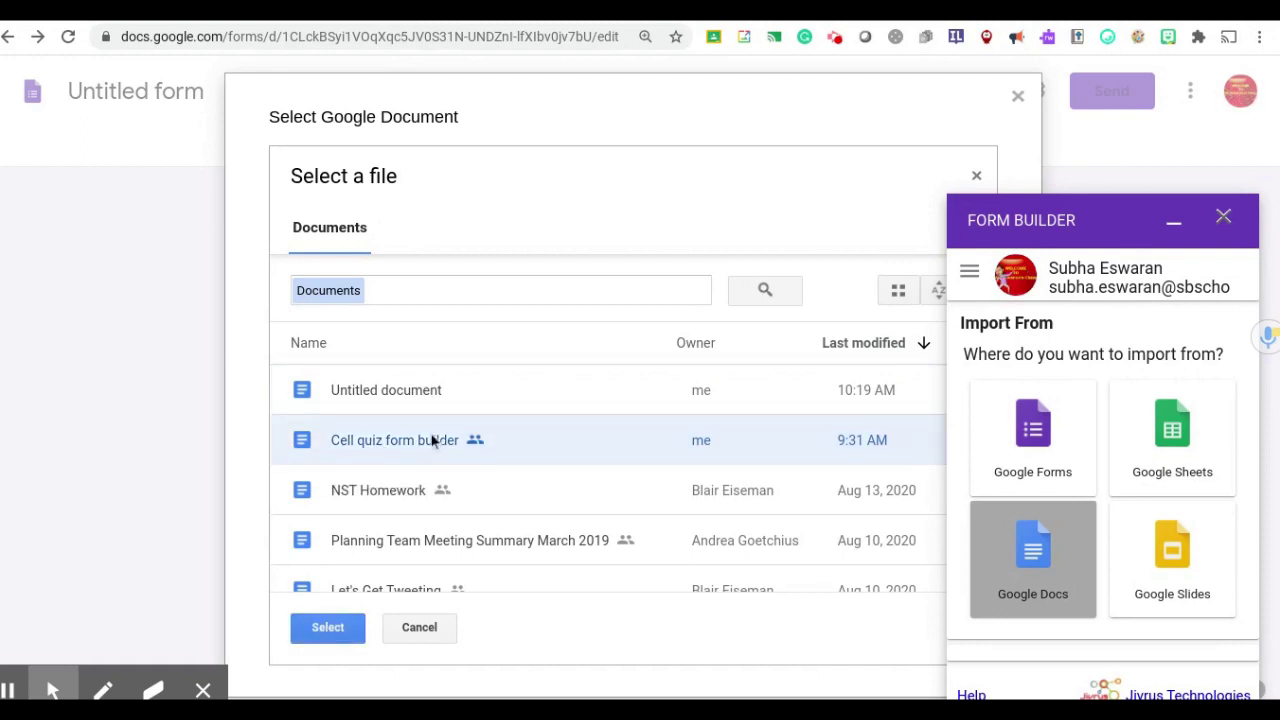
click(325, 630)
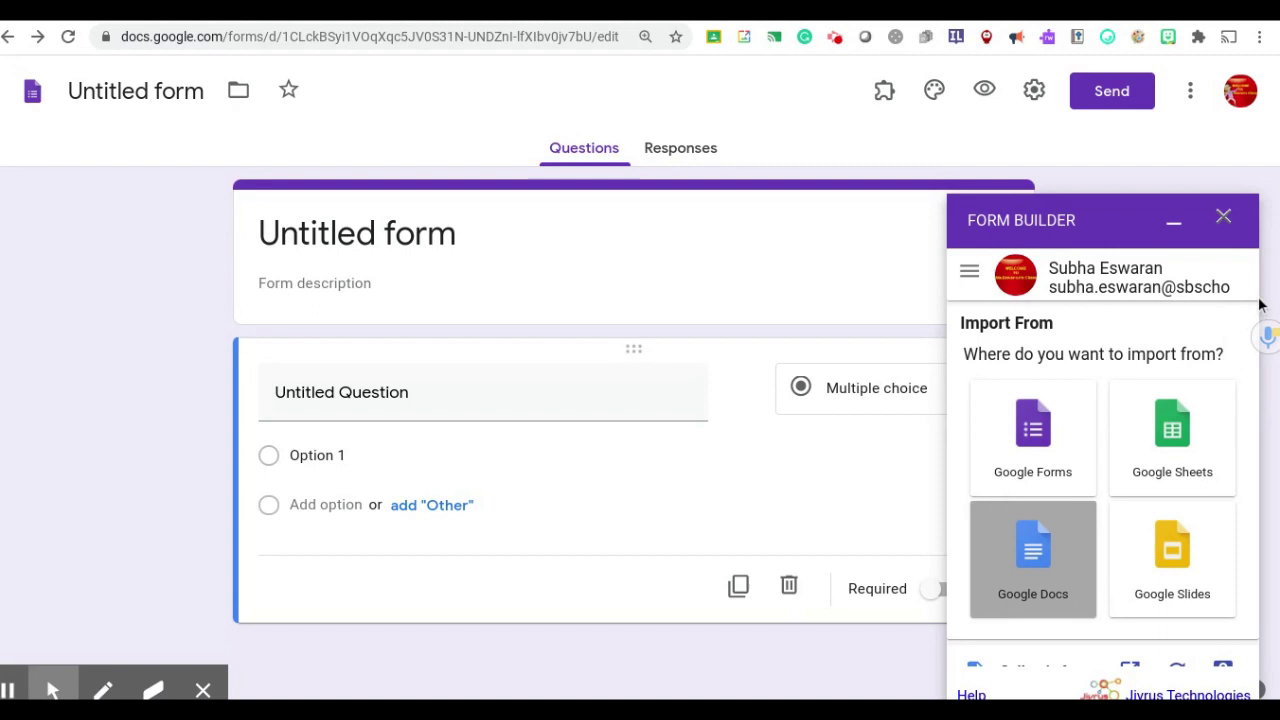
Import question 2, 'The lysosome is found in which of the following cell/s?', into the form.
drag(1255, 298, 1258, 358)
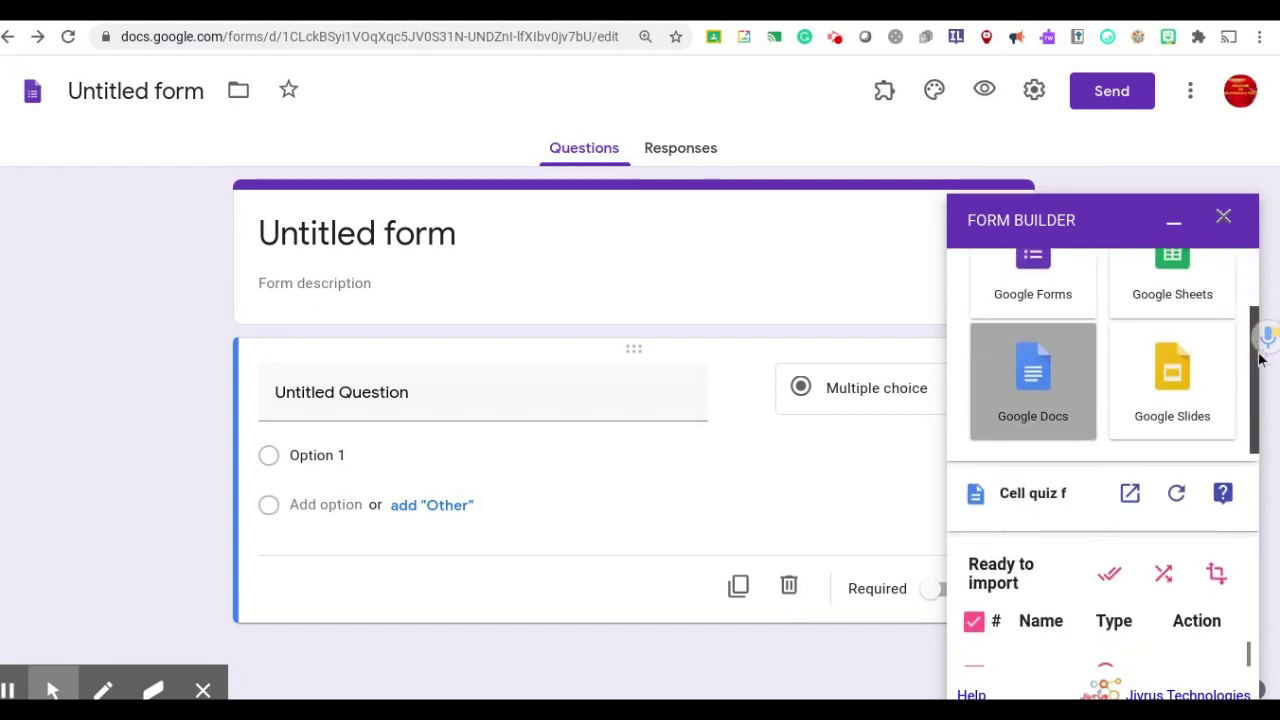
click(1252, 445)
drag(1257, 447, 1260, 549)
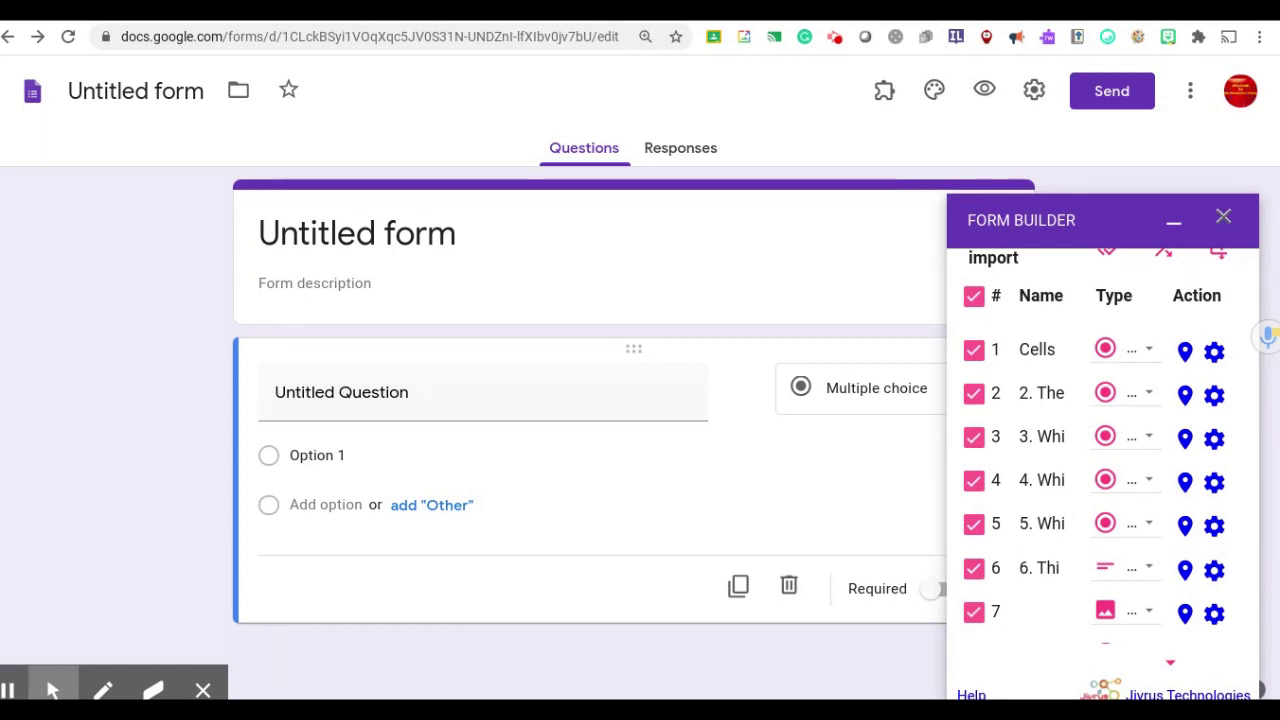
click(975, 355)
click(975, 355)
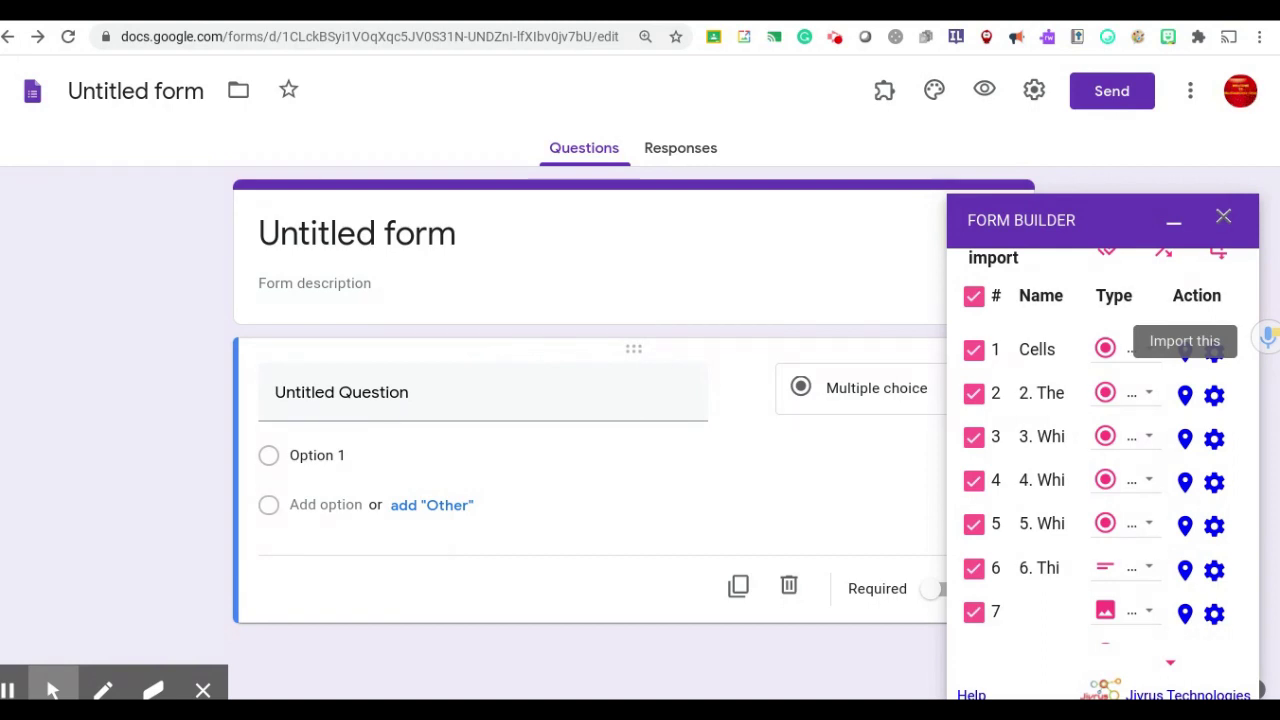
click(1185, 397)
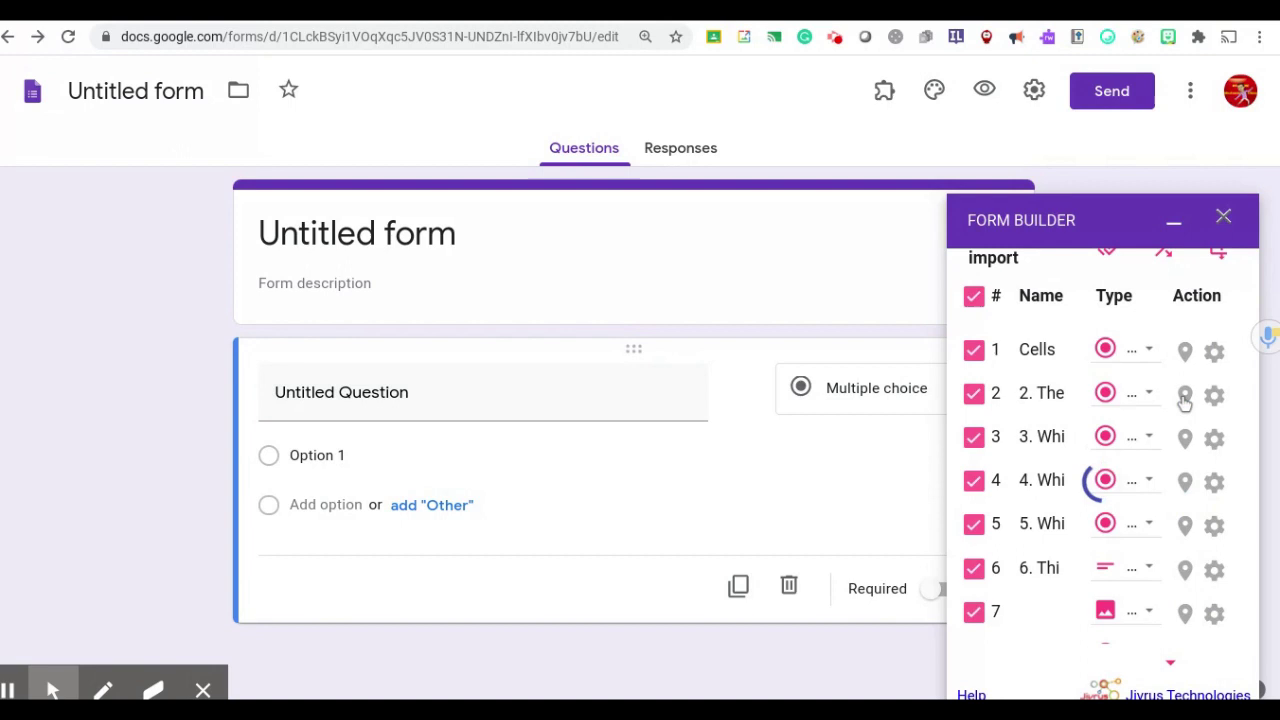
scroll(668, 458, down, 3)
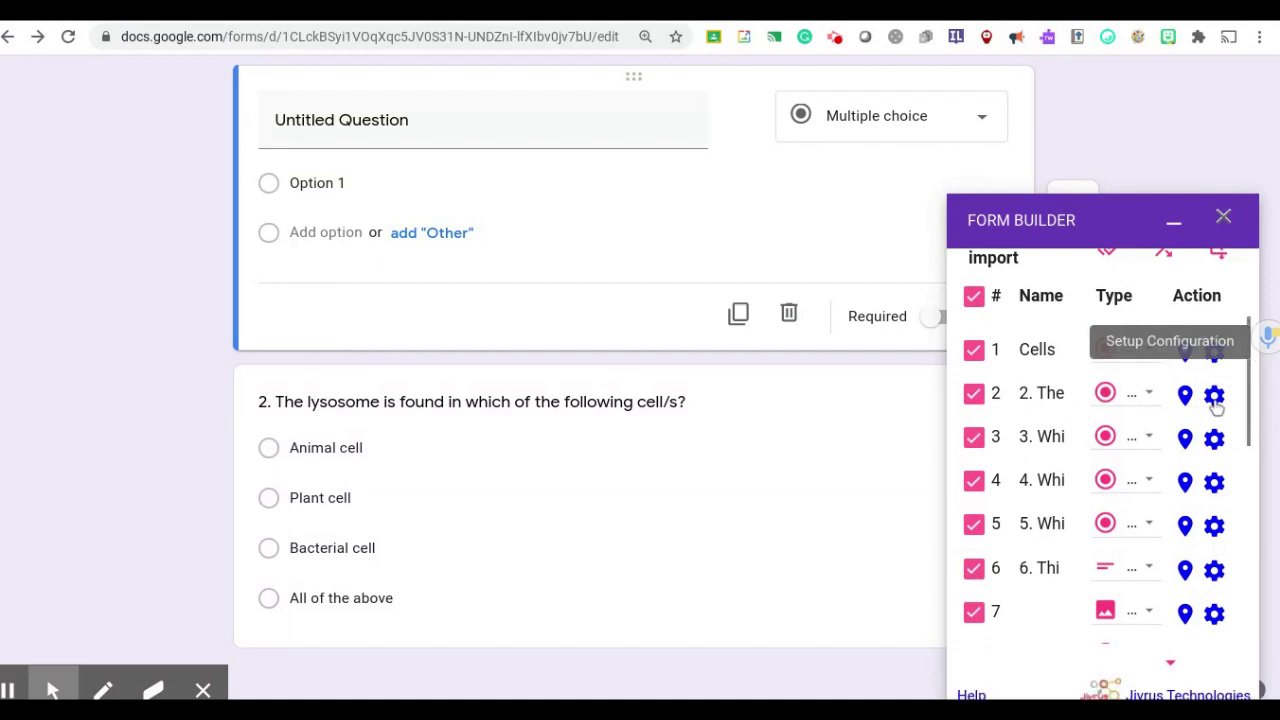
Save question 2's Form Builder setup as Required with type Multiple choice.
click(1214, 397)
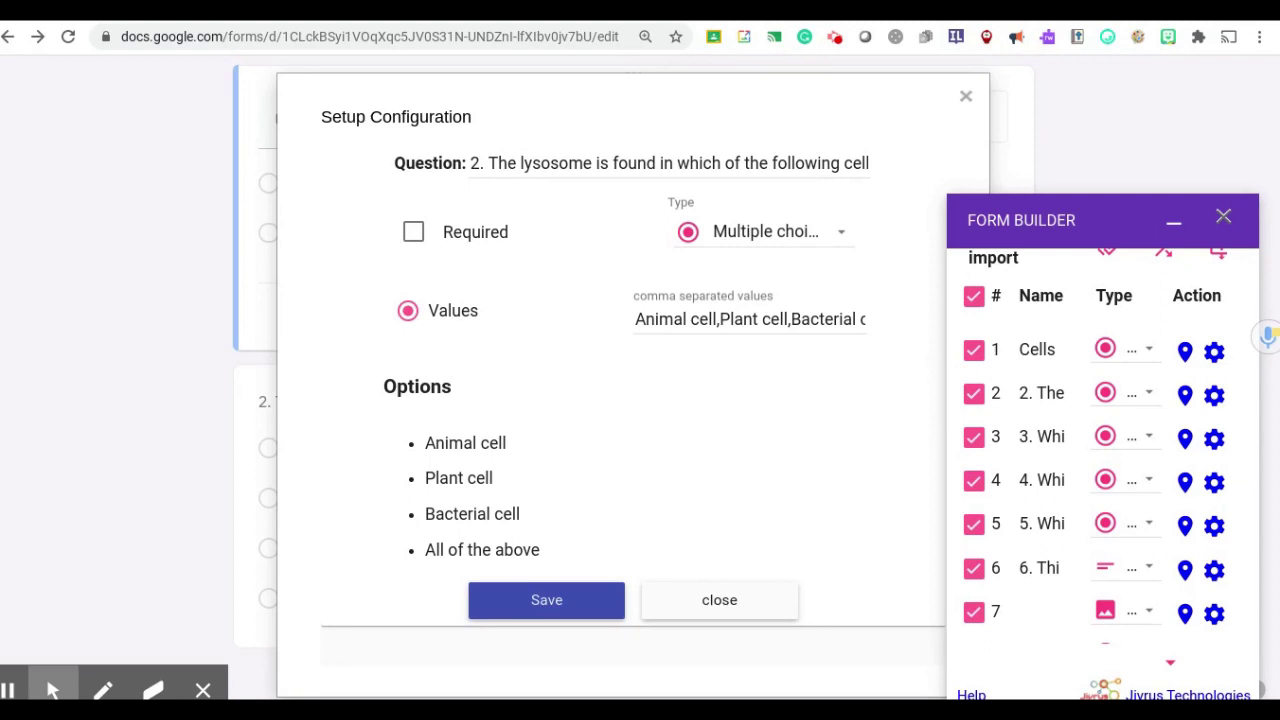
click(411, 234)
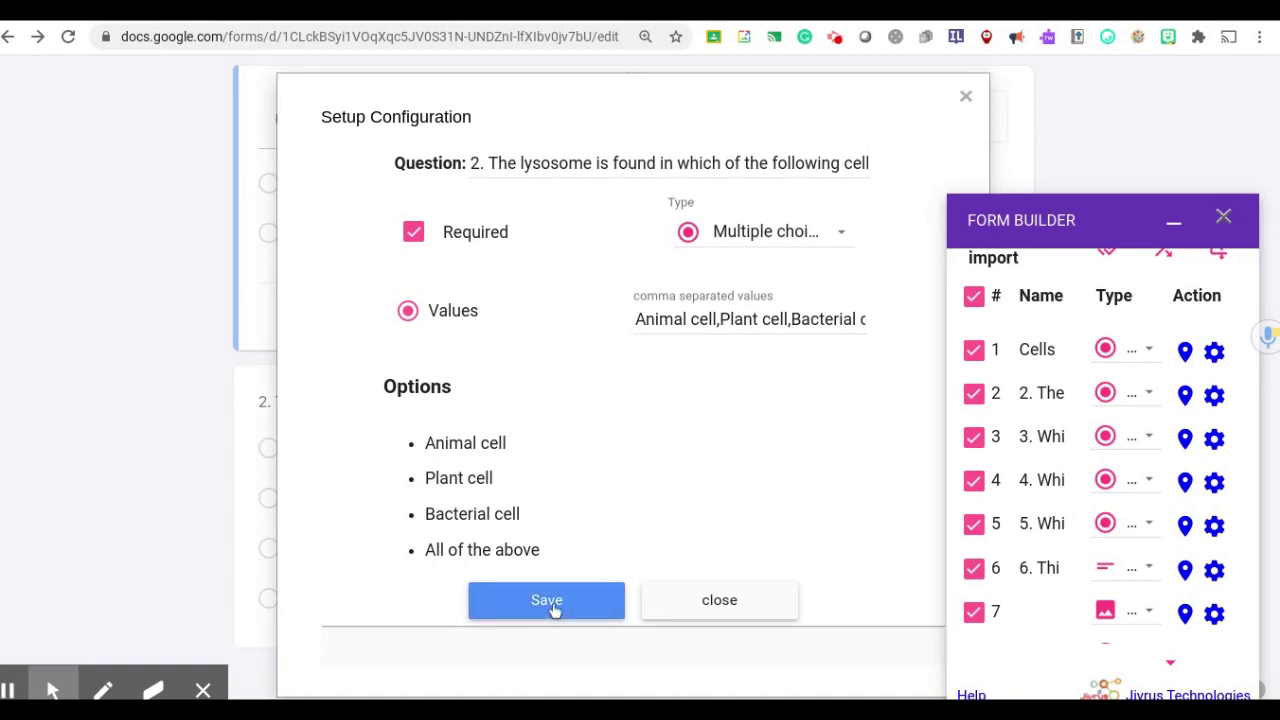
click(843, 241)
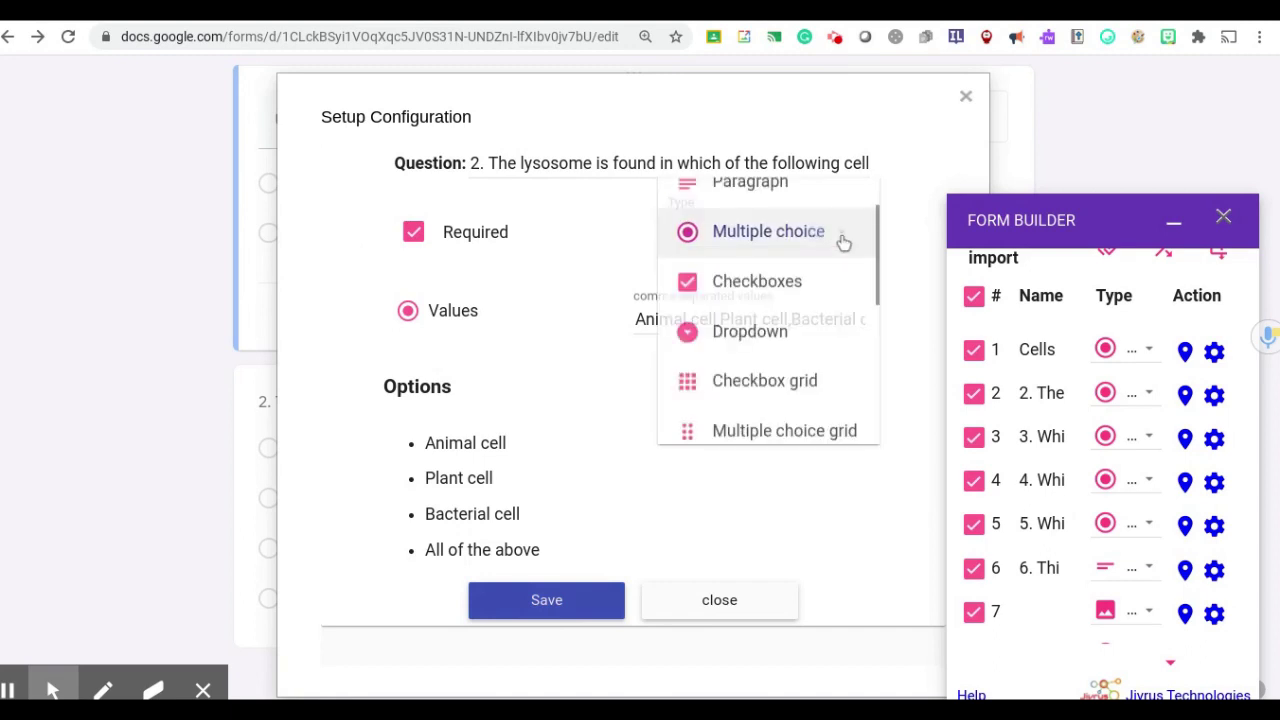
click(843, 243)
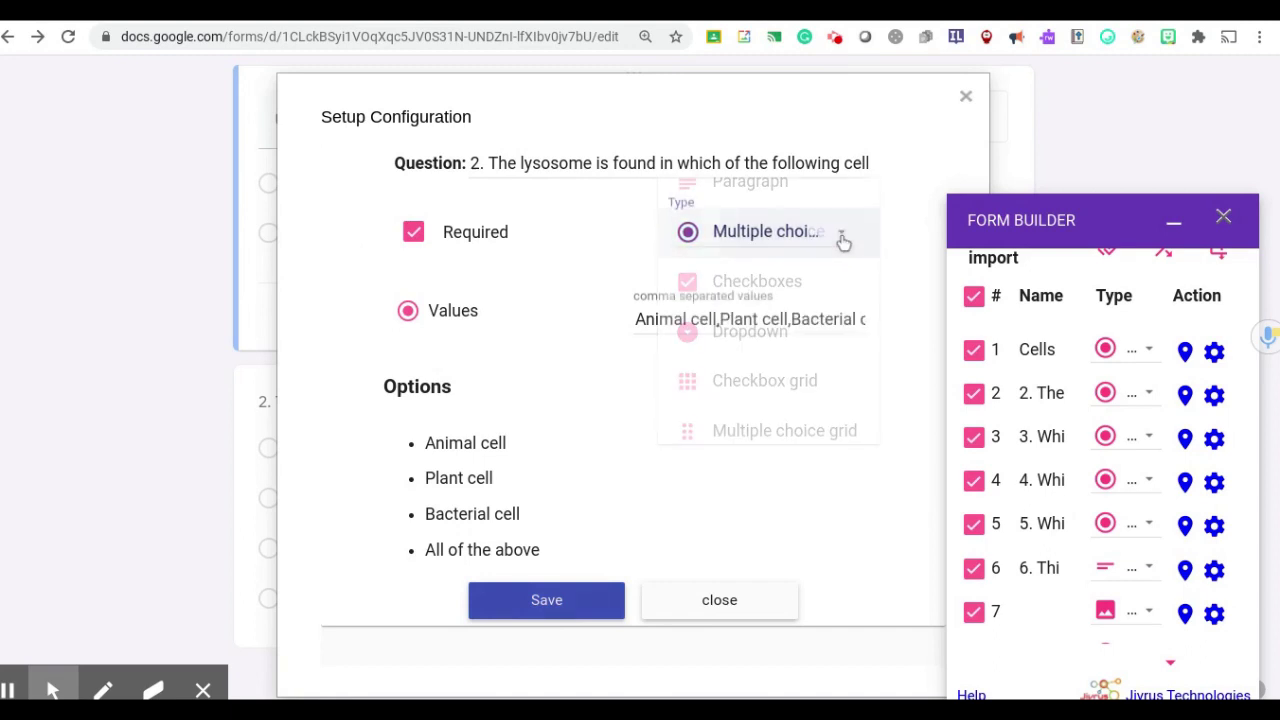
click(614, 597)
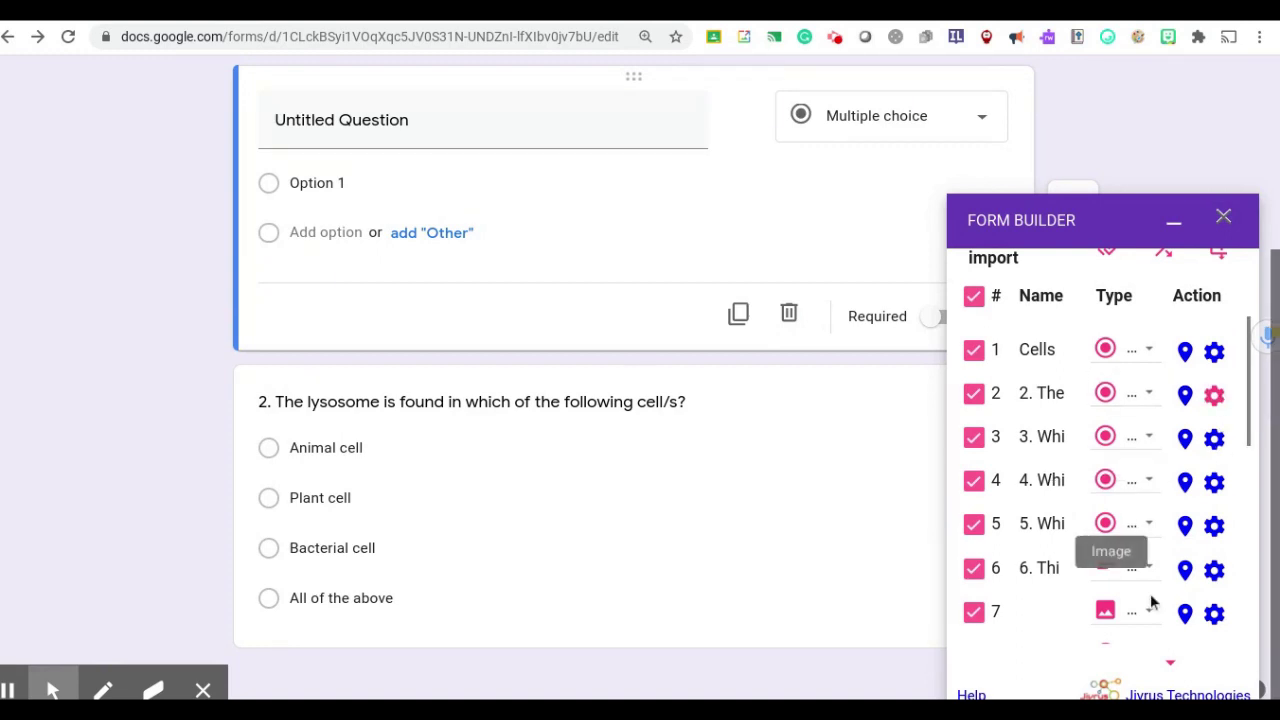
scroll(1150, 598, down, 5)
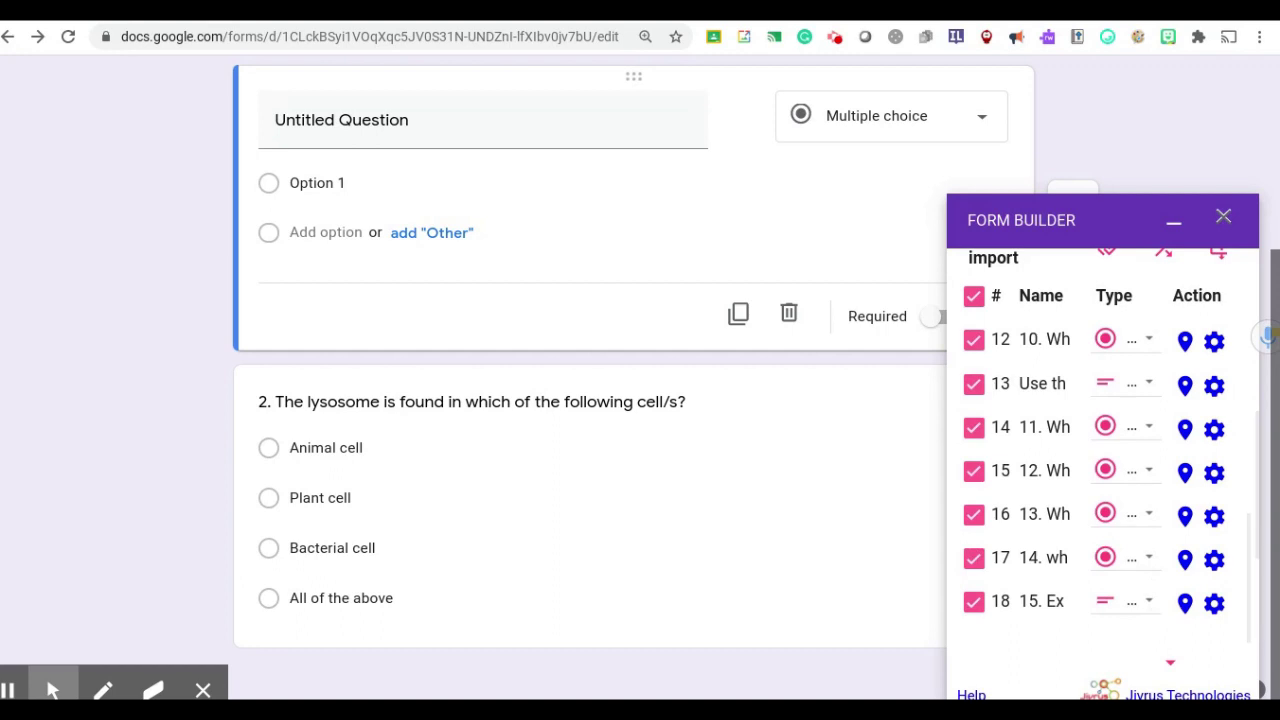
scroll(1150, 598, down, 5)
scroll(1103, 456, up, 6)
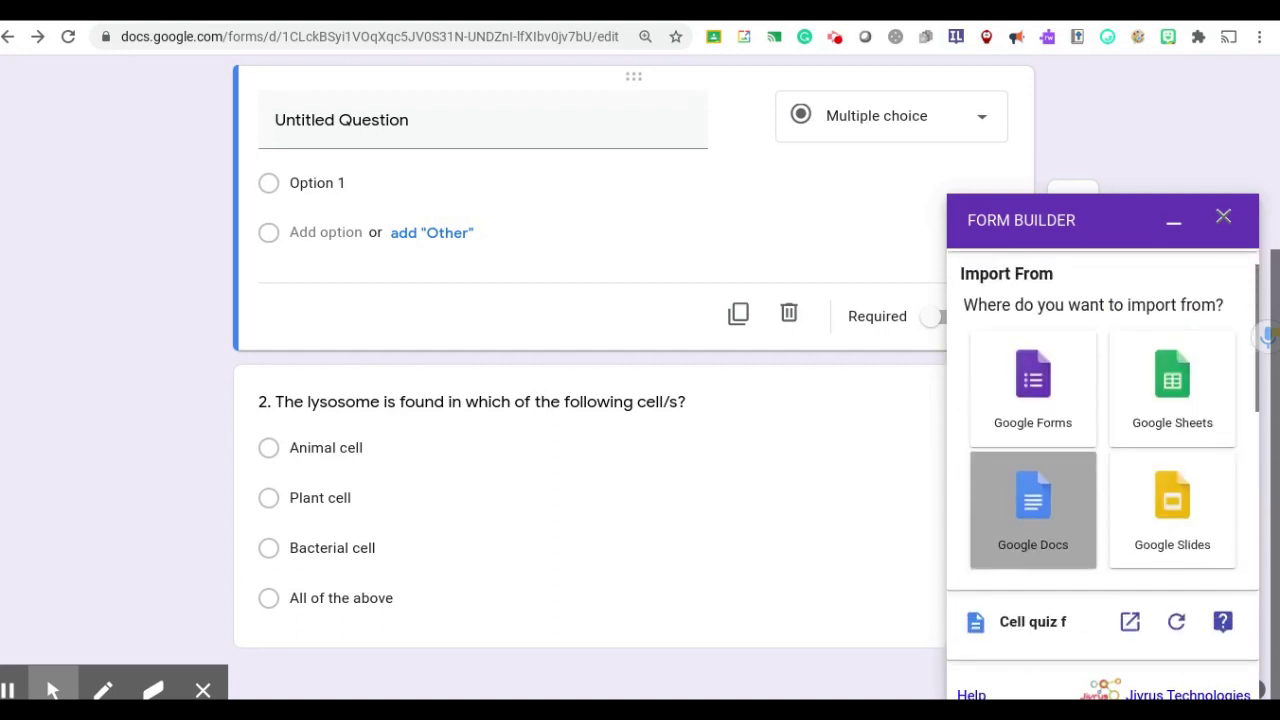
scroll(1103, 456, down, 3)
scroll(1103, 456, down, 3)
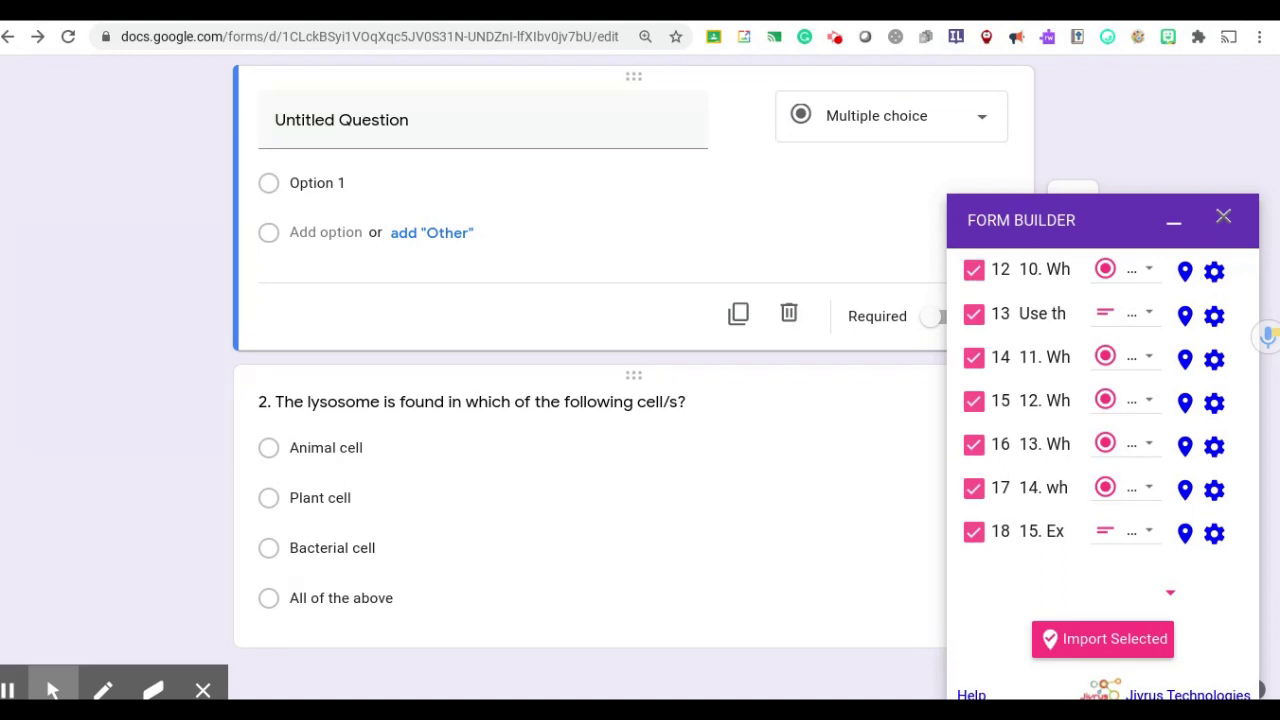
scroll(1112, 126, up, 3)
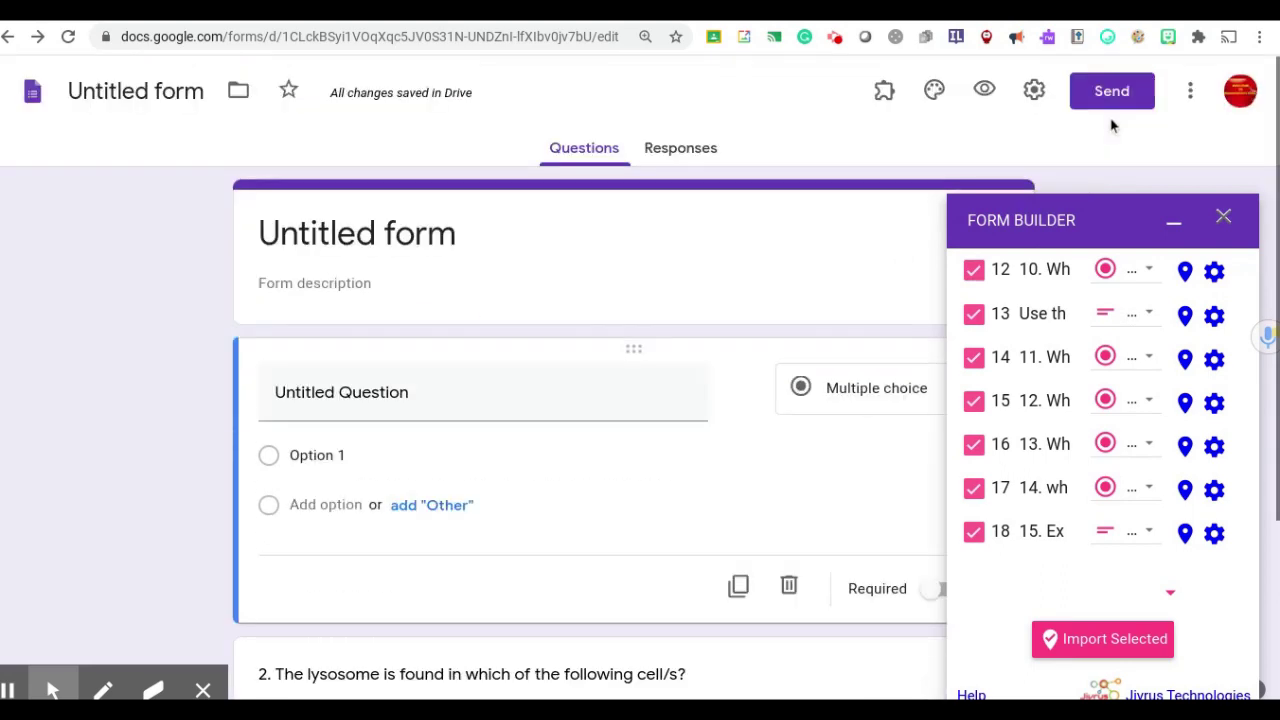
Turn on 'Make this a quiz' with grades released 'Later, after manual review', and save.
click(1036, 91)
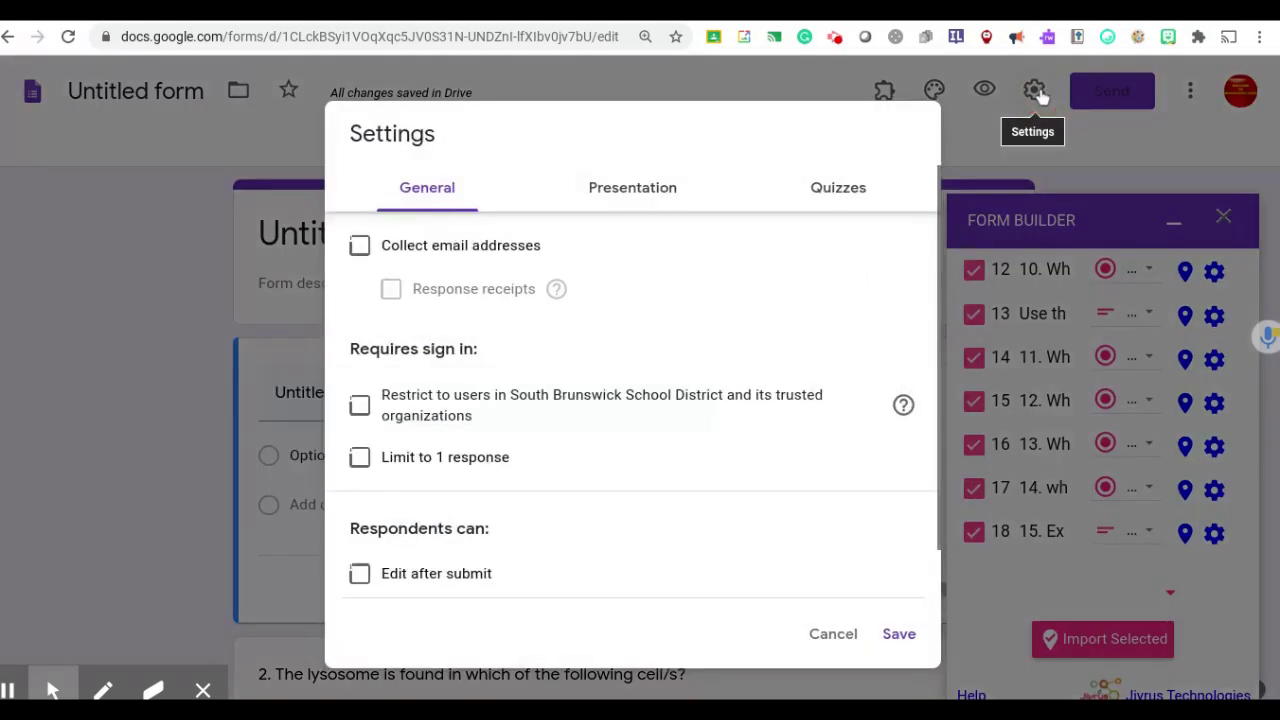
click(822, 196)
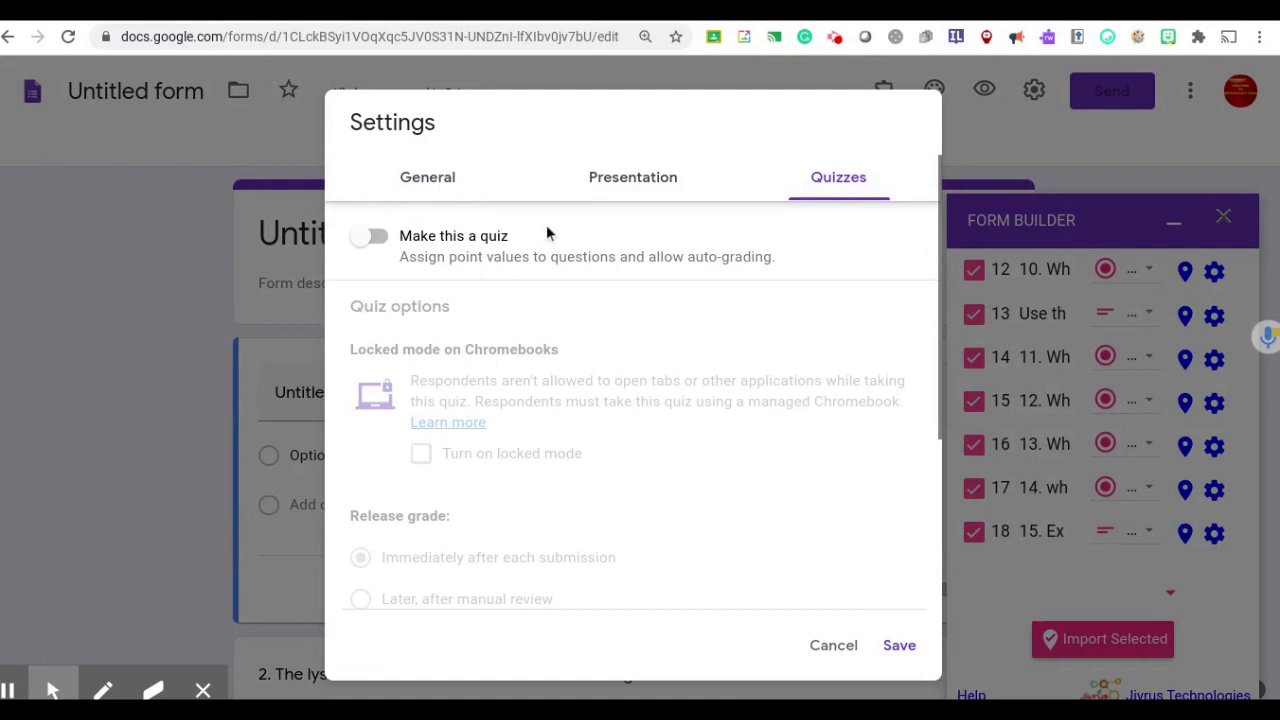
click(366, 237)
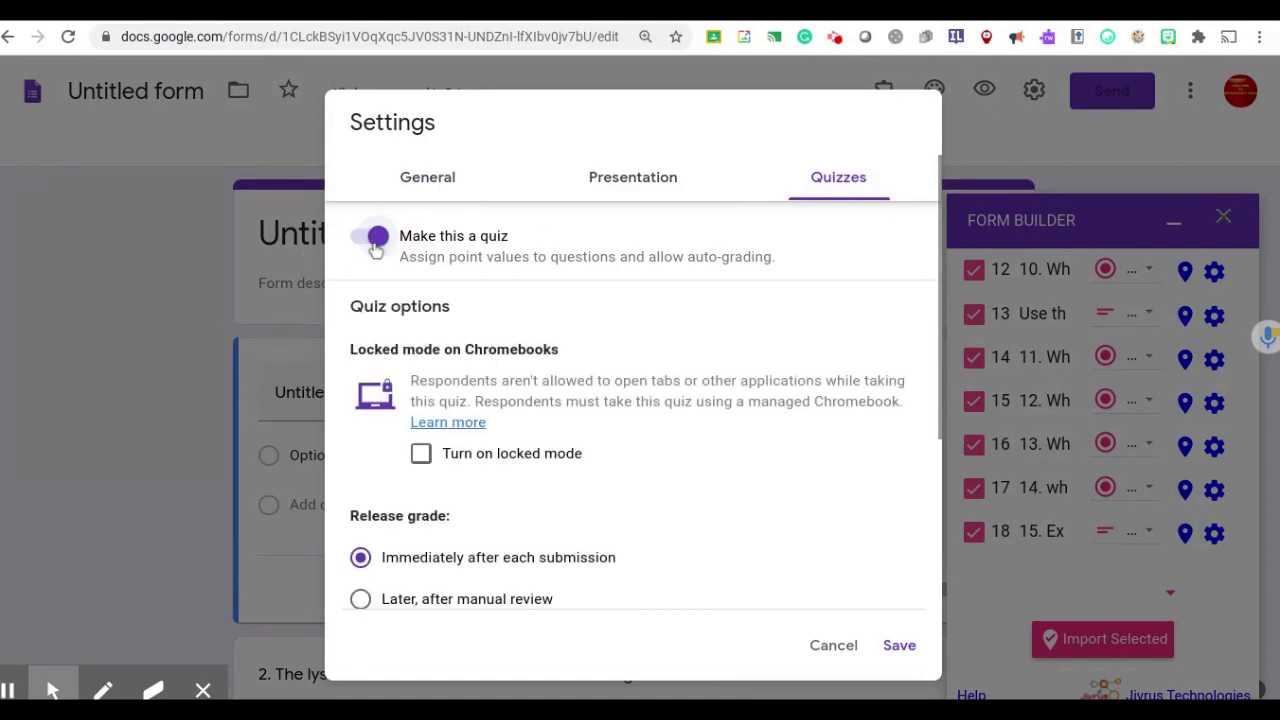
scroll(738, 518, down, 3)
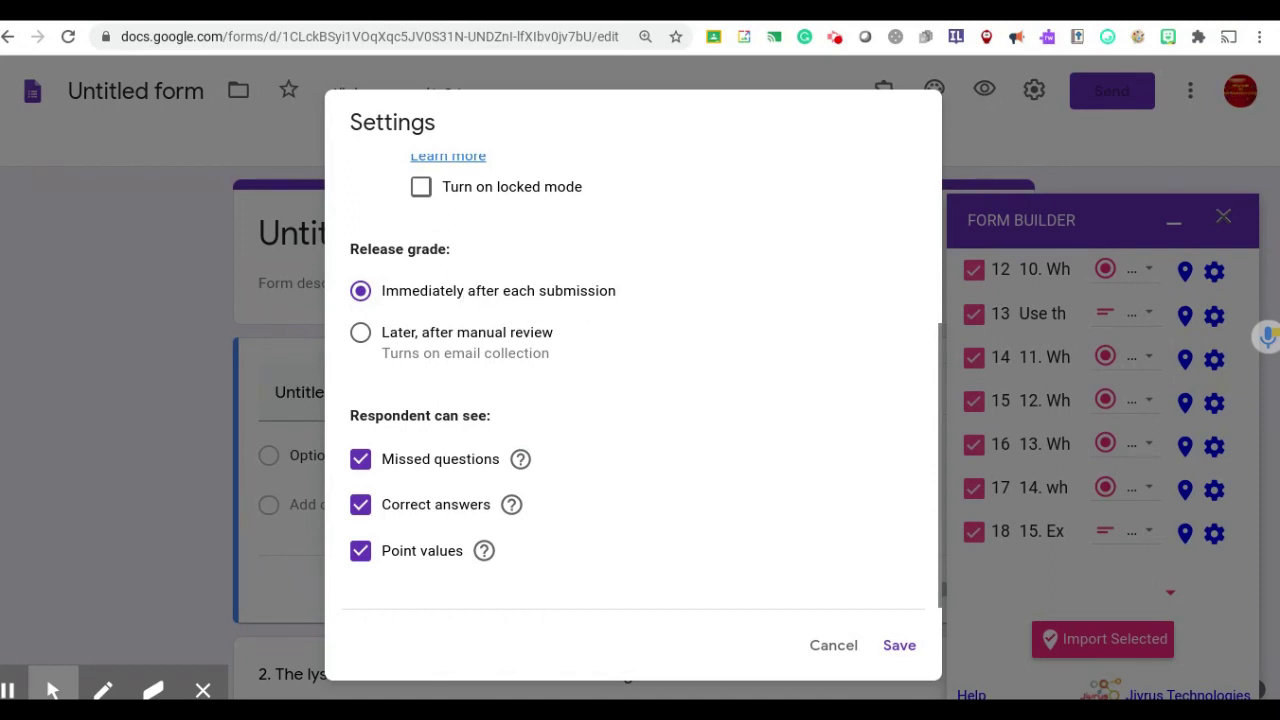
click(360, 335)
click(916, 645)
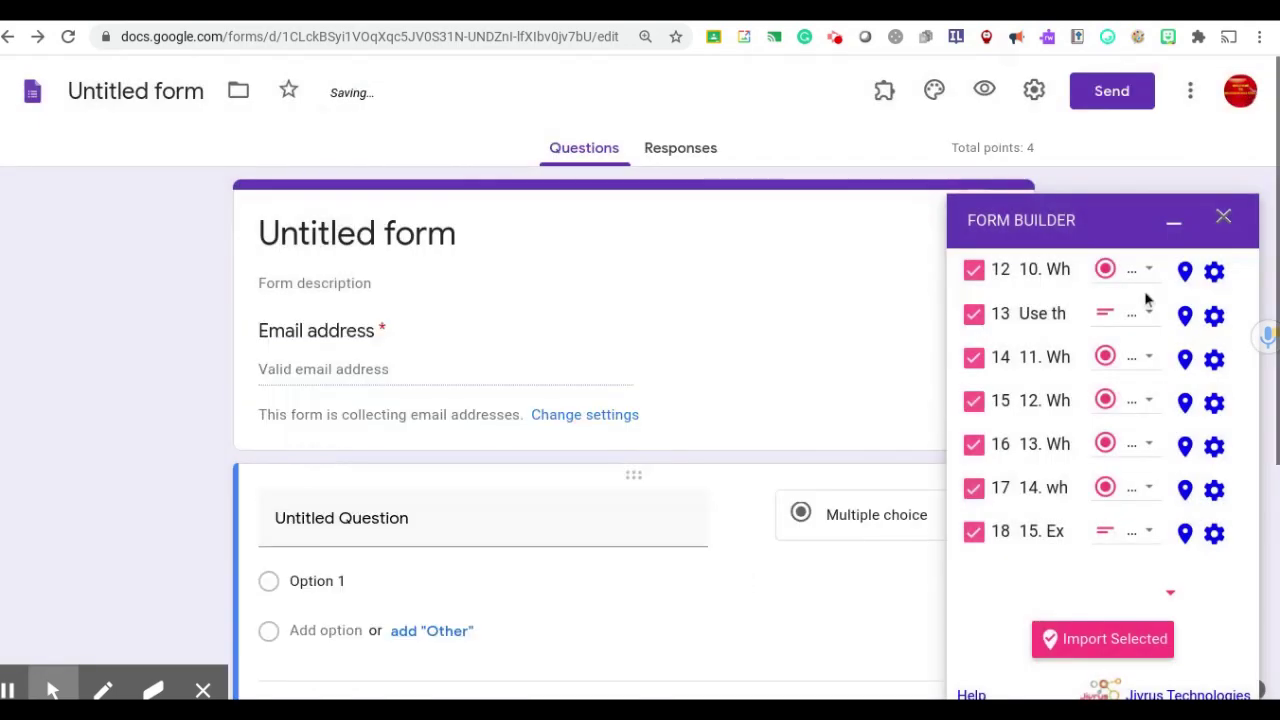
Import the checked questions, through question 15 on prokaryotic versus eukaryotic cells.
scroll(1146, 296, down, 5)
scroll(1129, 455, down, 4)
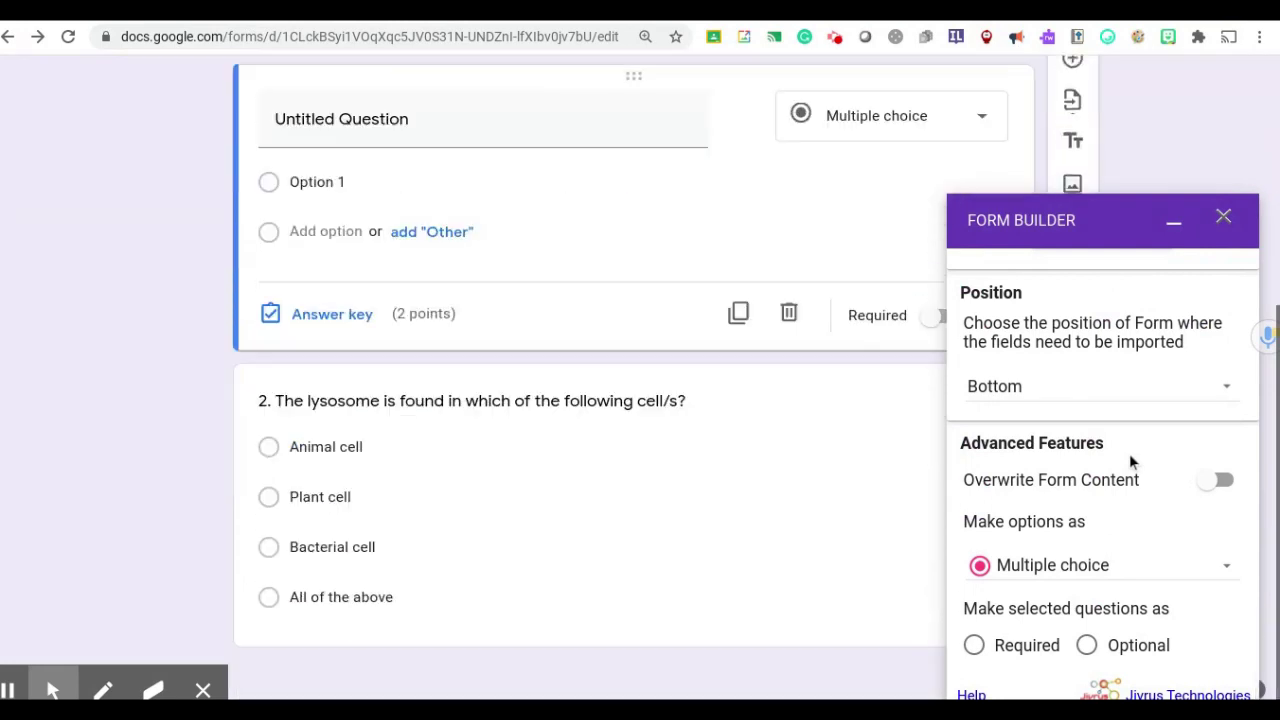
scroll(1129, 453, down, 3)
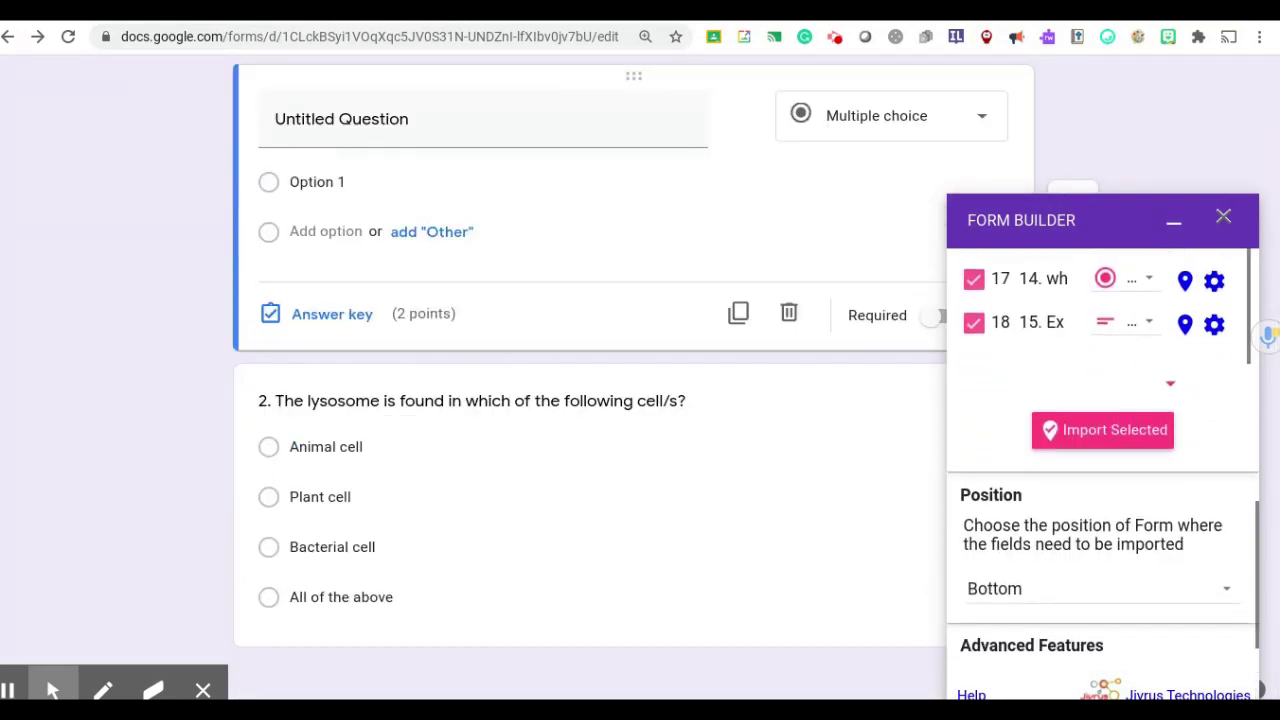
scroll(1132, 383, down, 1)
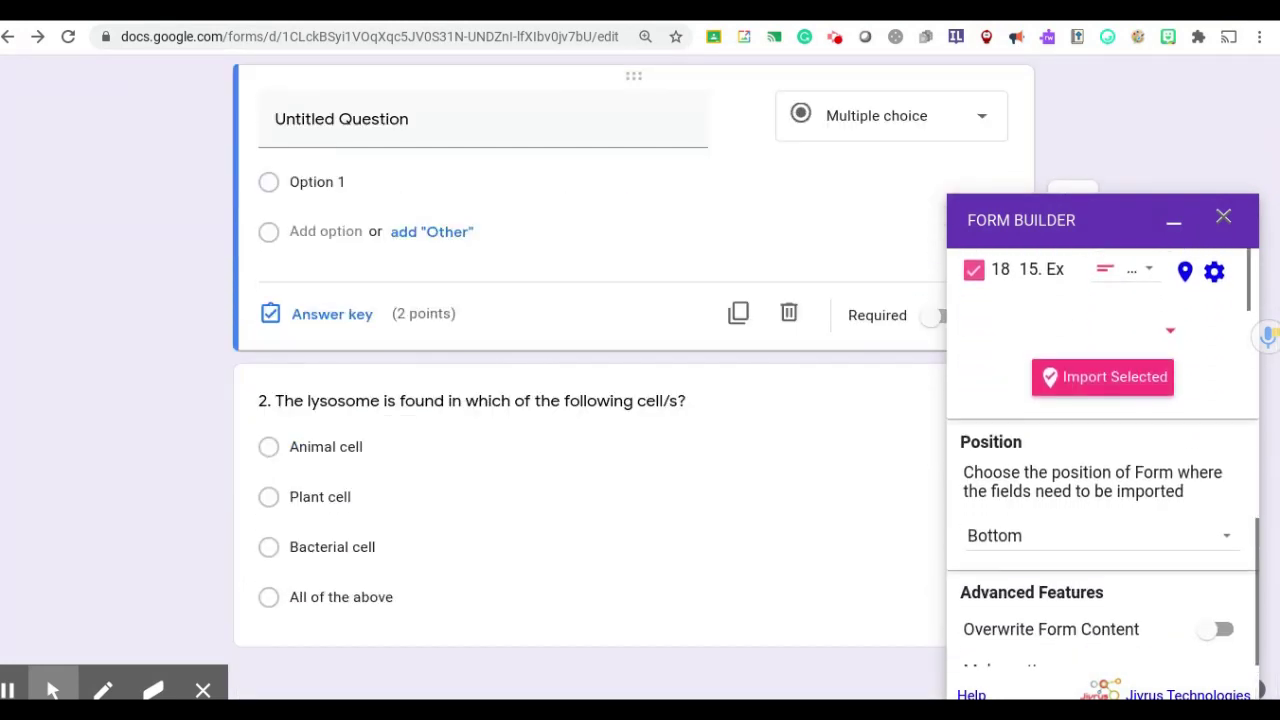
click(1132, 378)
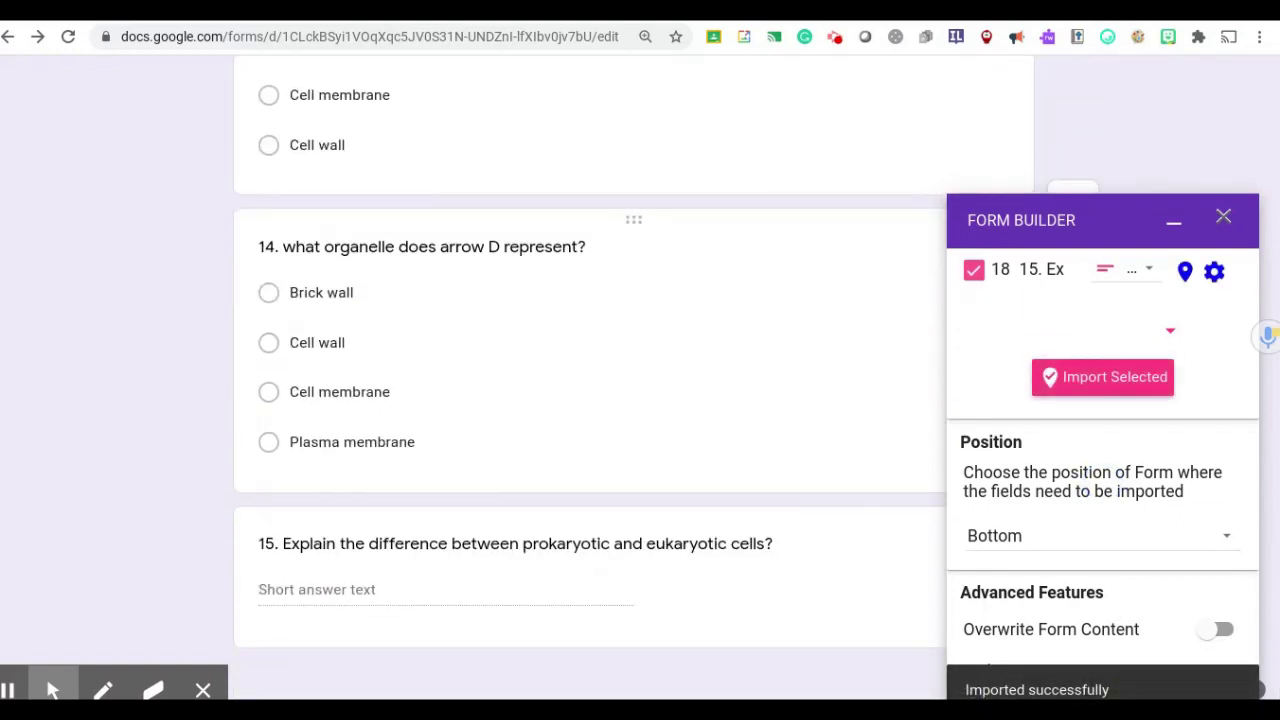
scroll(590, 400, up, 10)
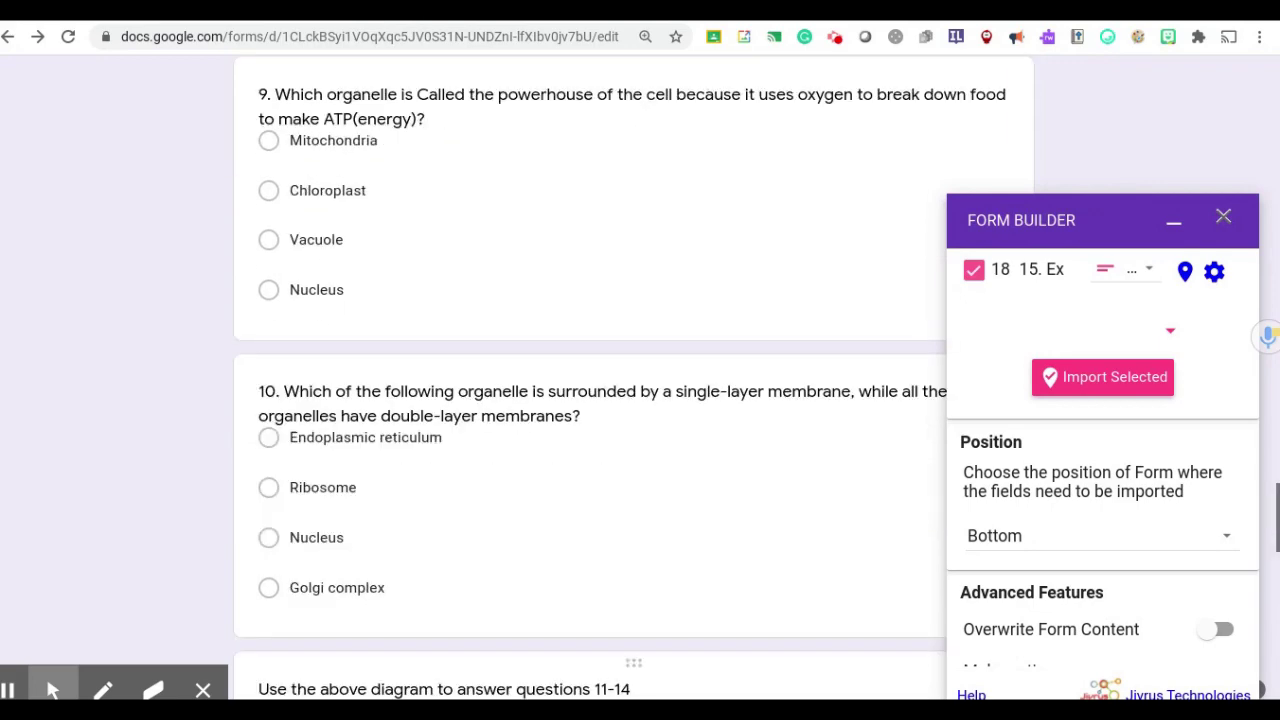
scroll(590, 400, up, 2)
scroll(590, 400, down, 7)
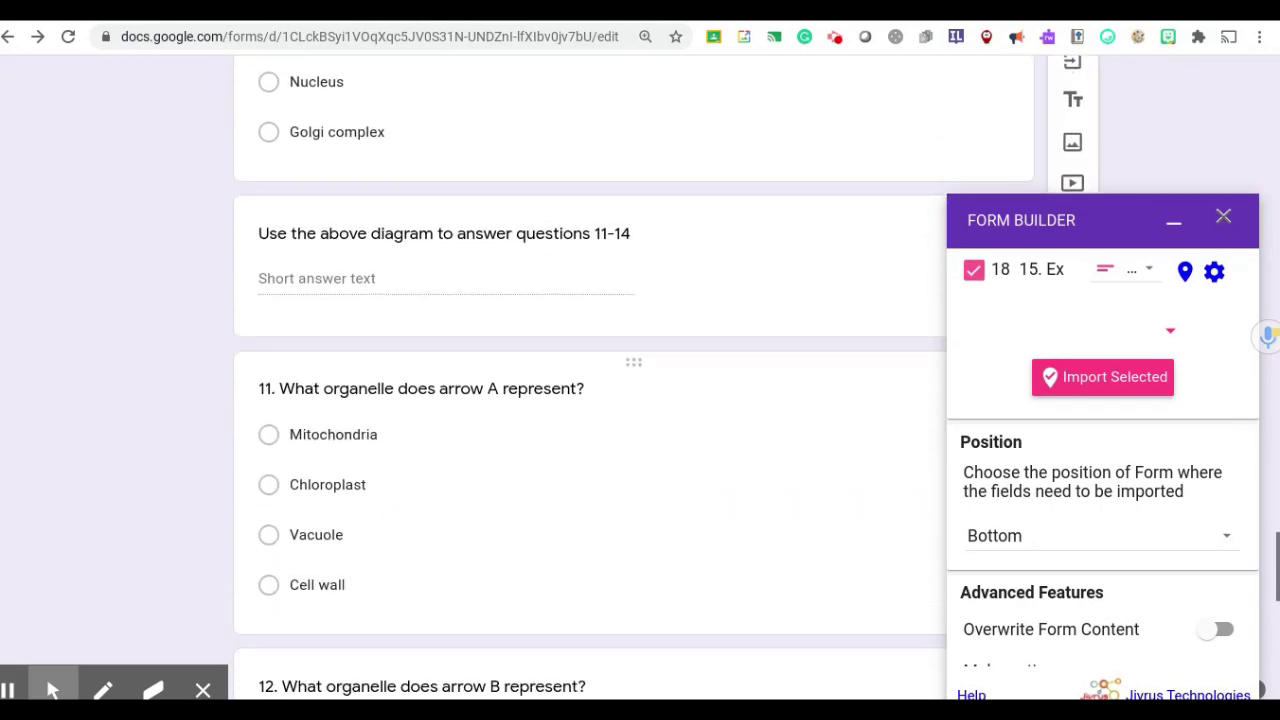
scroll(394, 88, down, 1)
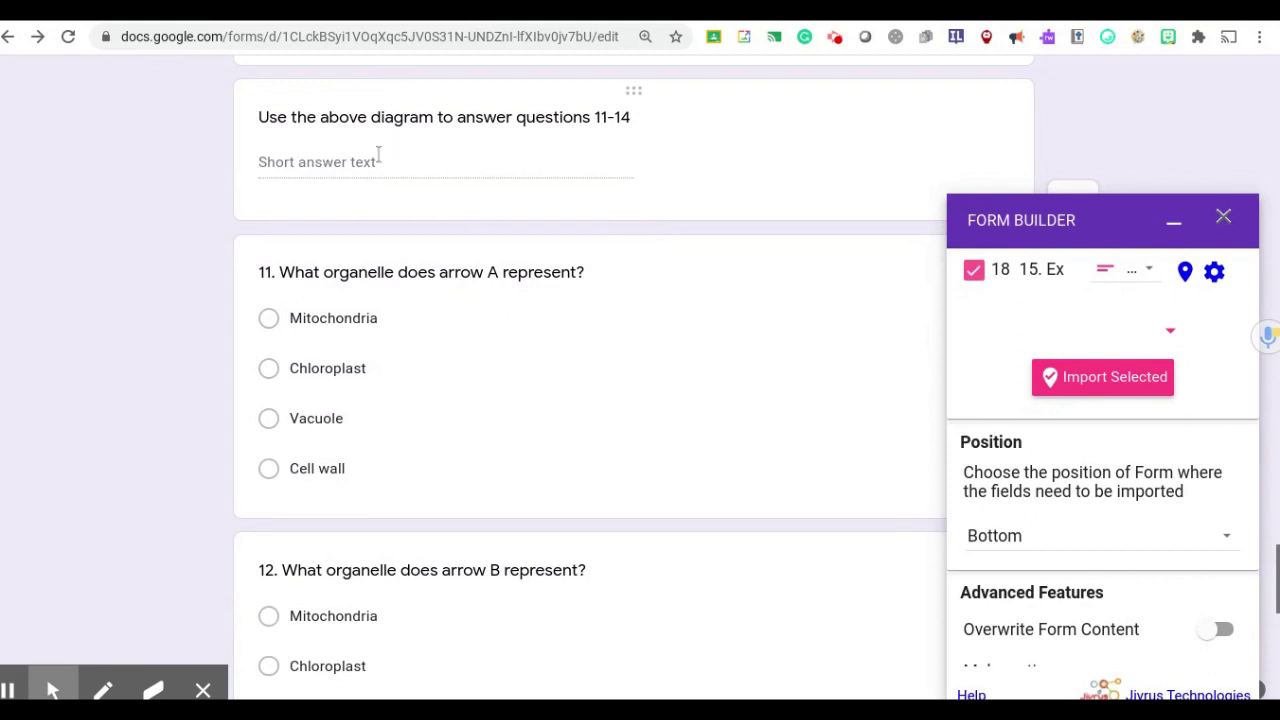
click(118, 18)
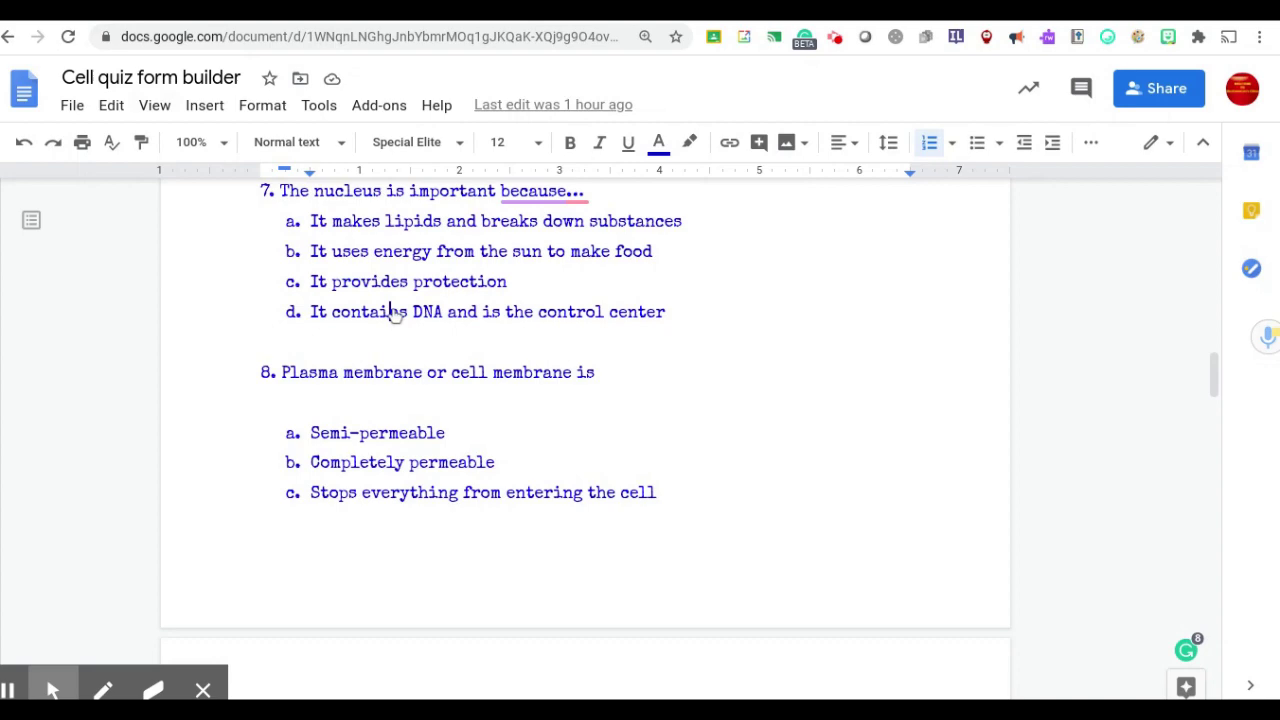
scroll(394, 314, down, 10)
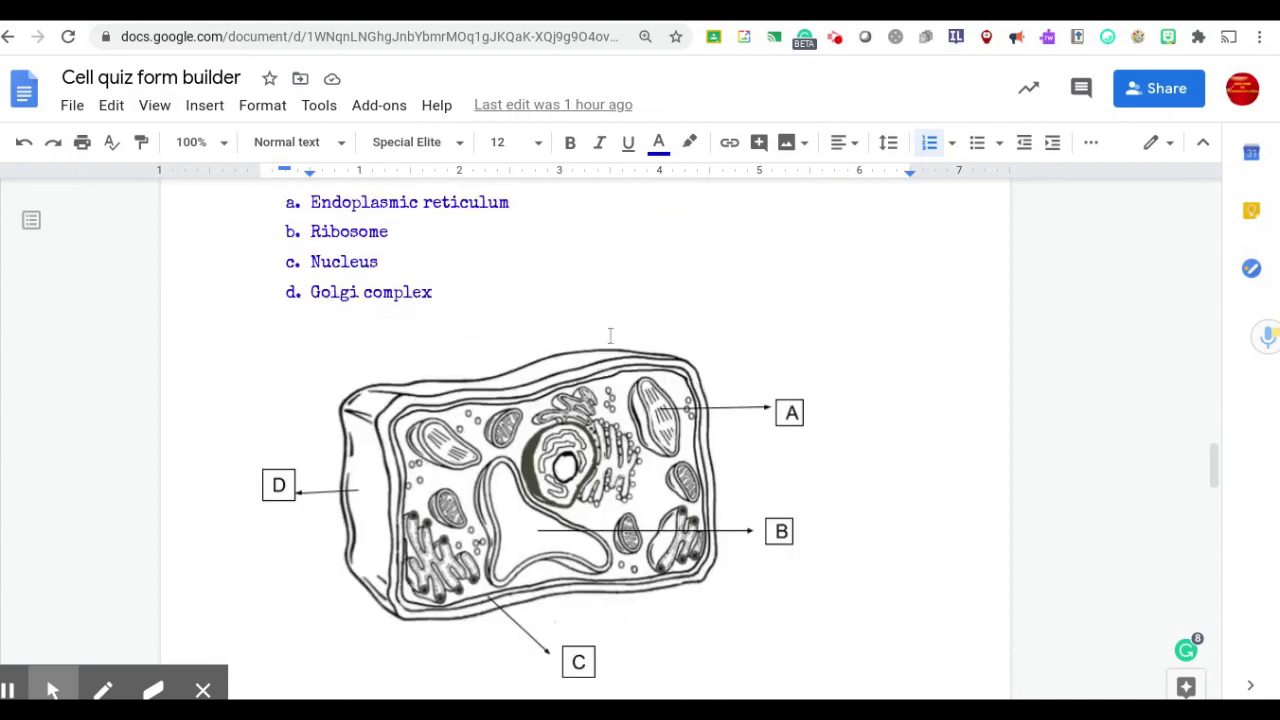
key(ctrl+Tab)
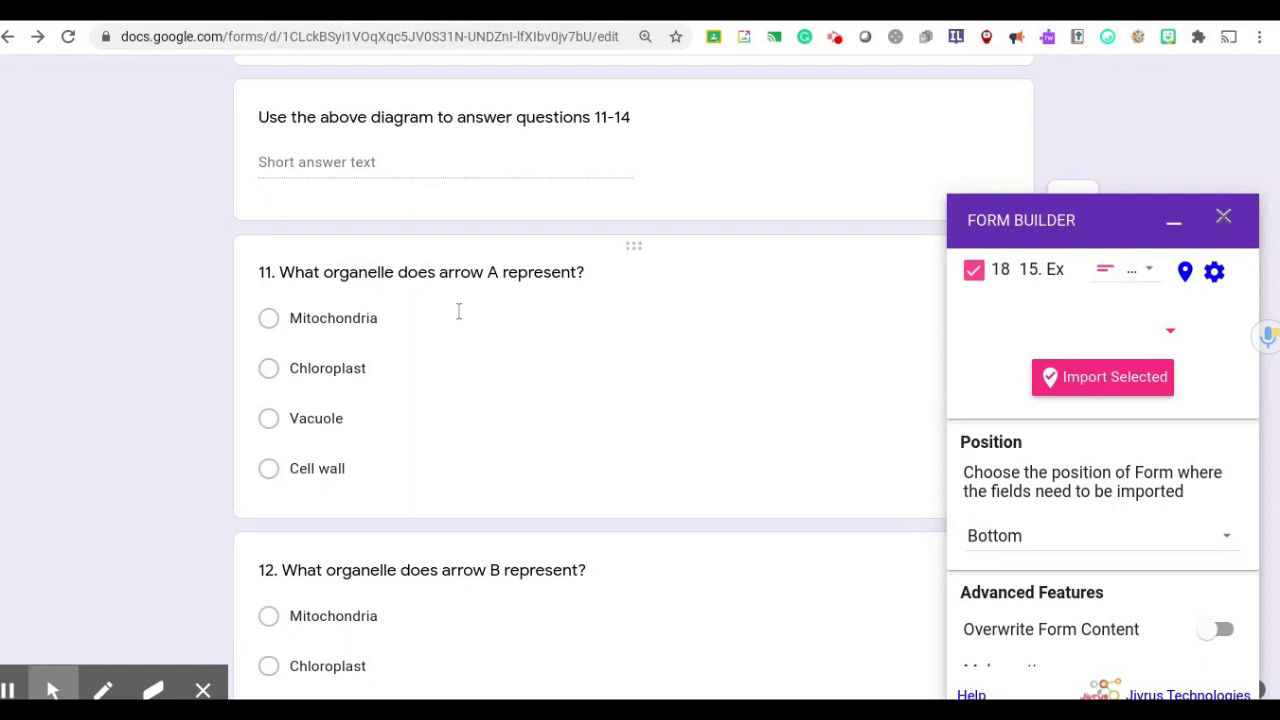
Review the imported questions in the form, then close the Form Builder panel.
scroll(459, 311, down, 9)
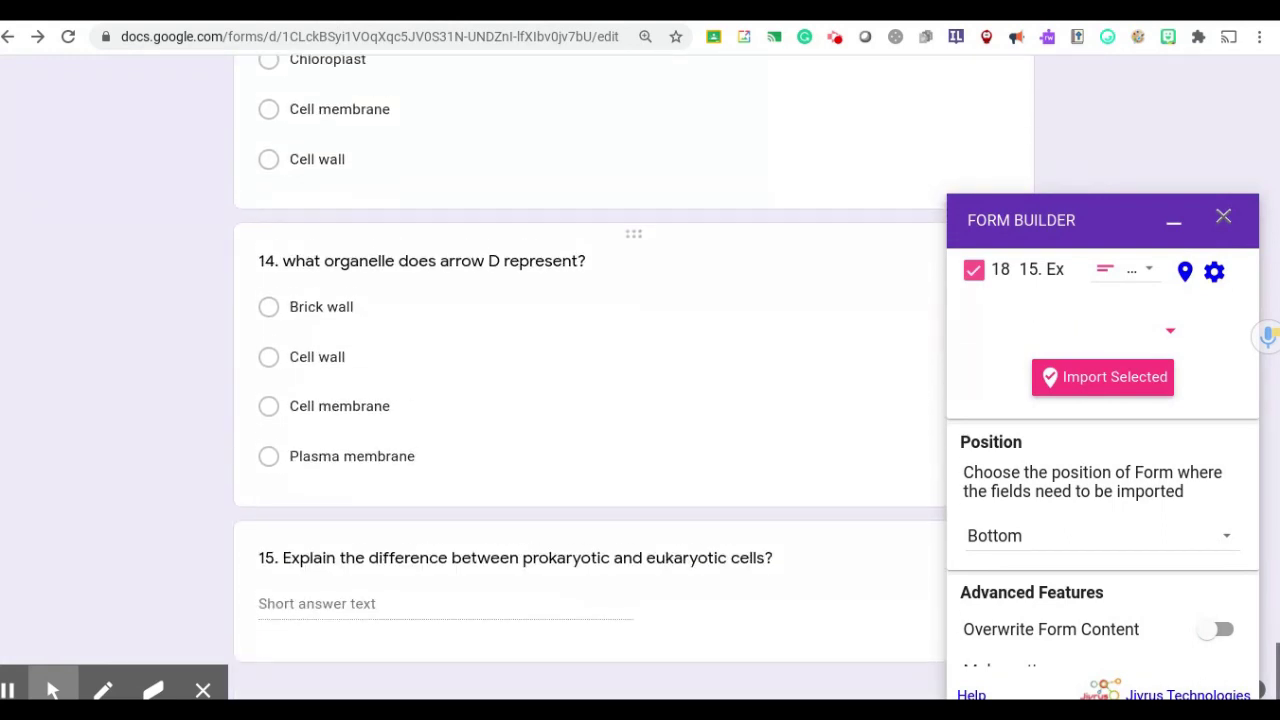
scroll(590, 400, down, 1)
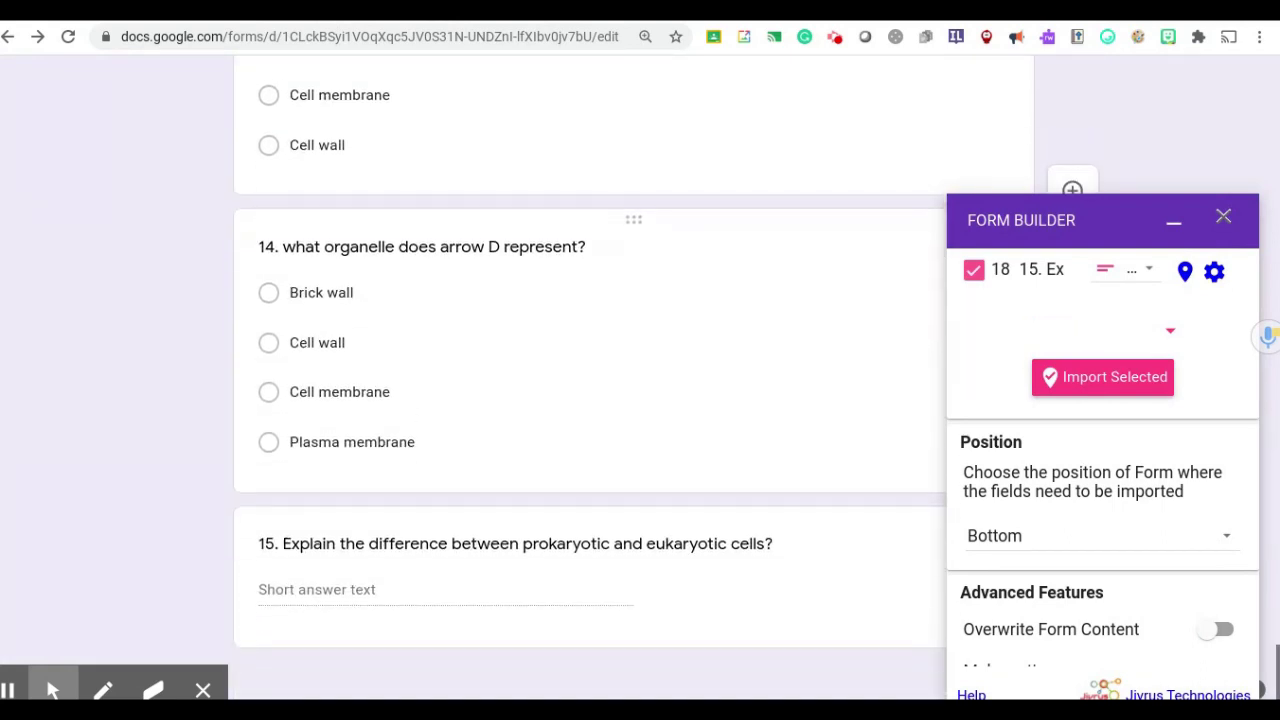
scroll(595, 447, up, 20)
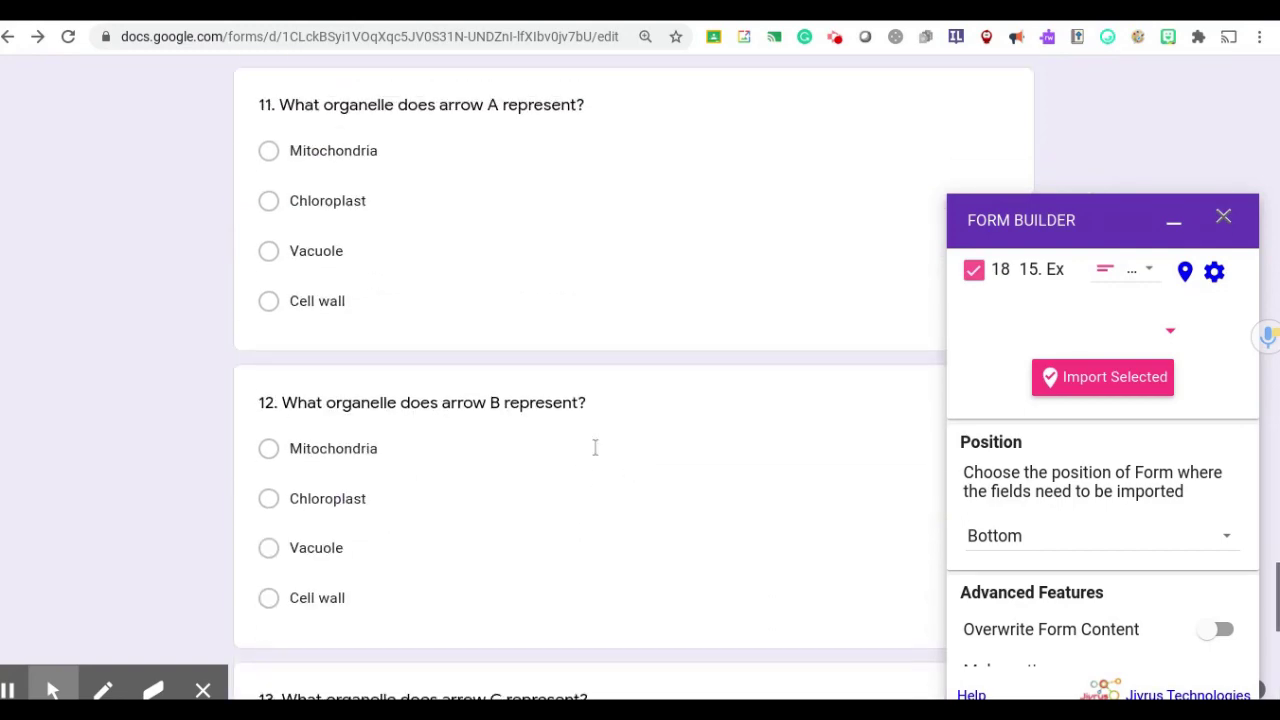
scroll(590, 400, up, 20)
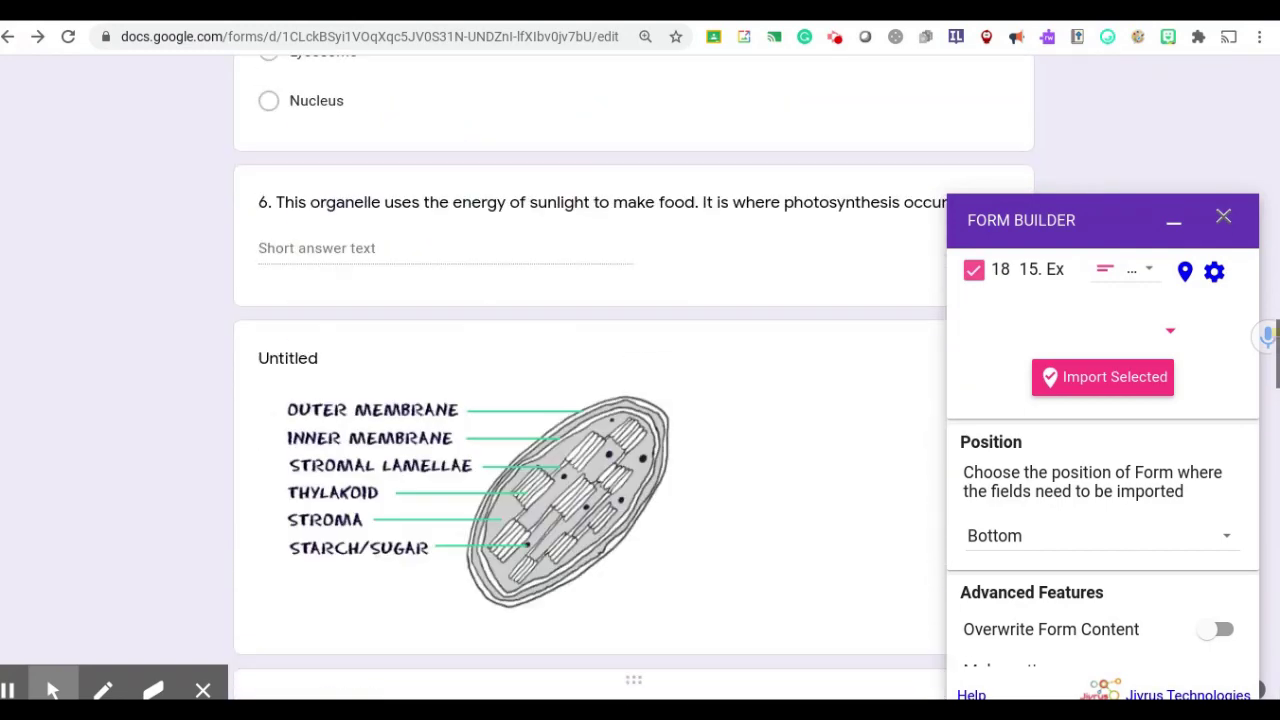
scroll(590, 400, up, 10)
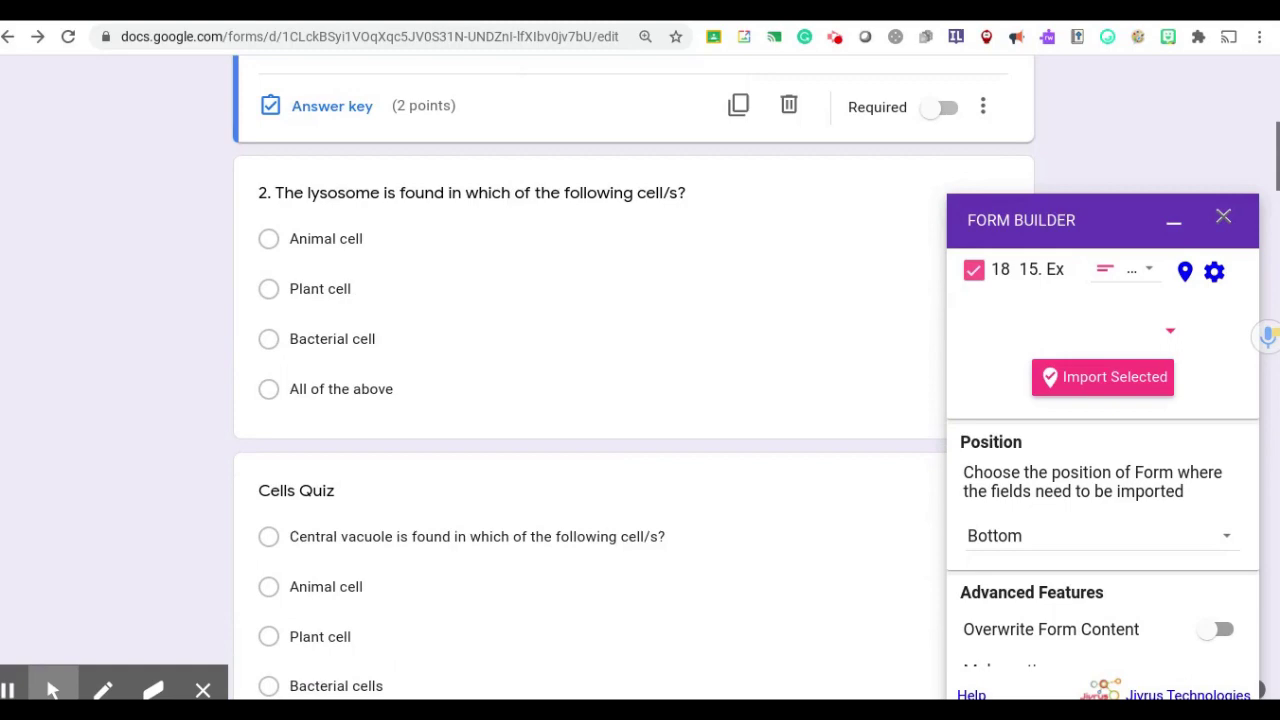
scroll(590, 400, up, 3)
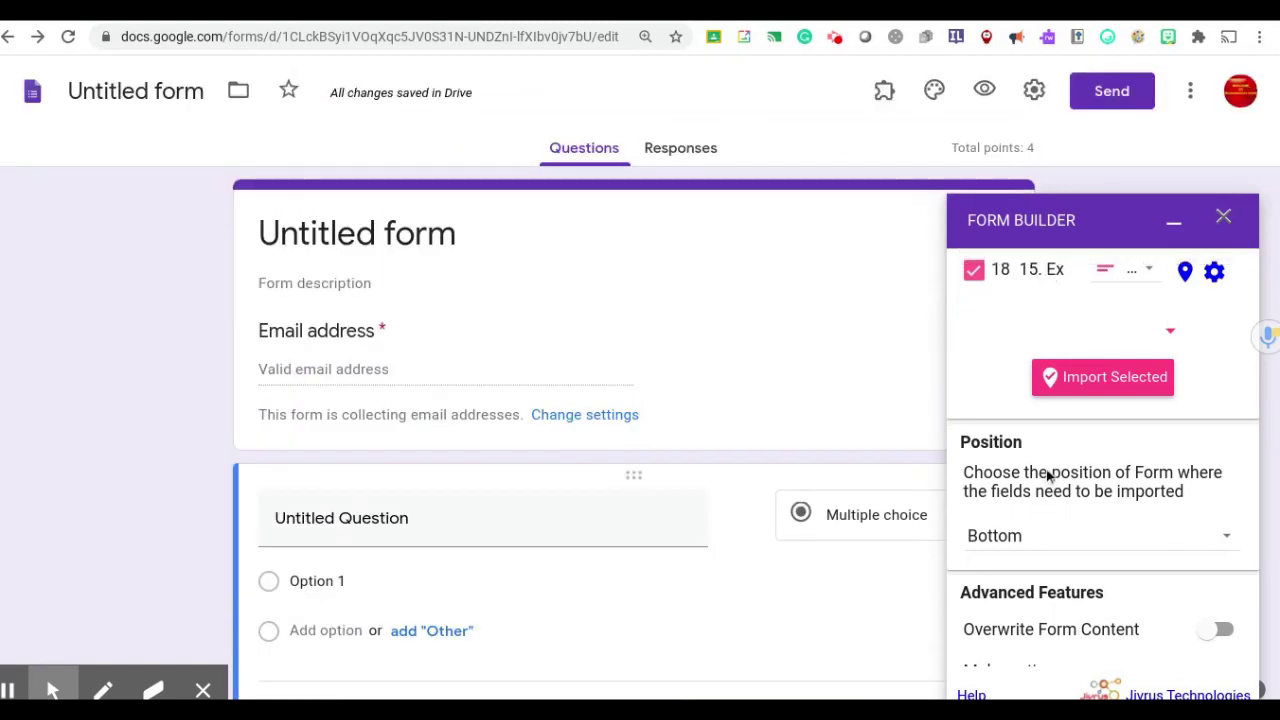
scroll(1046, 474, down, 3)
scroll(1046, 474, down, 4)
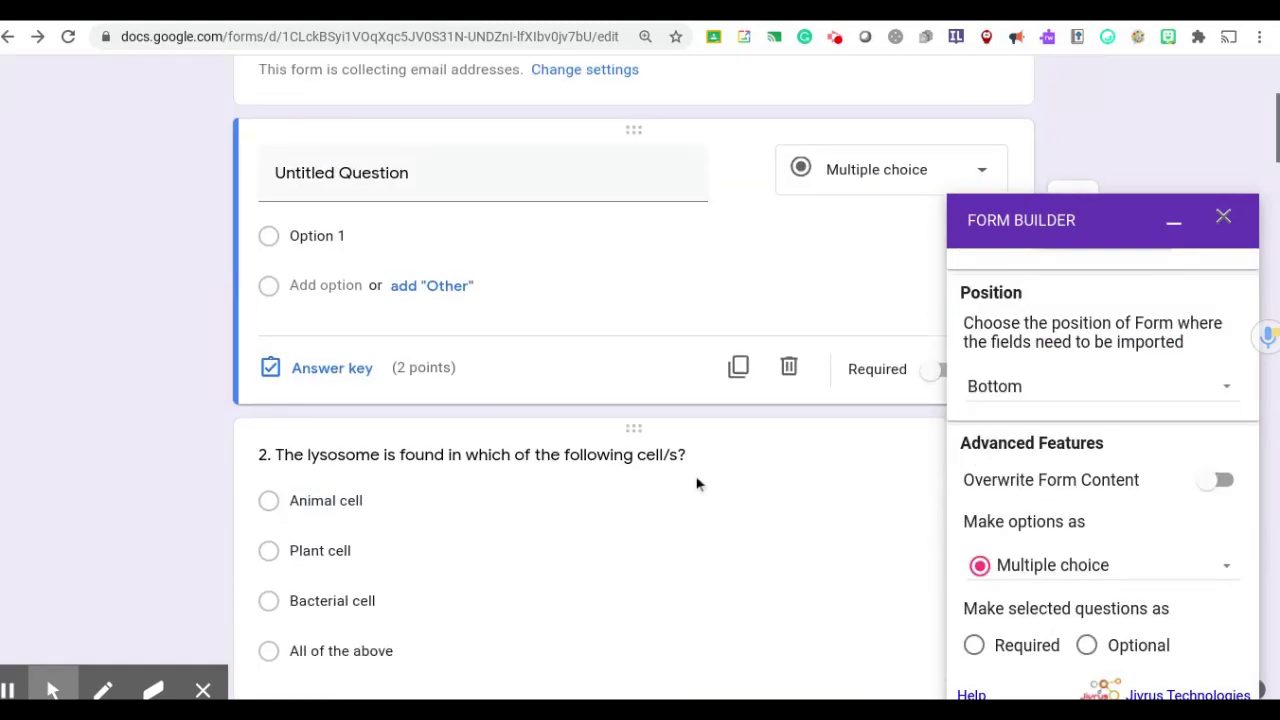
scroll(697, 480, down, 4)
scroll(697, 484, down, 8)
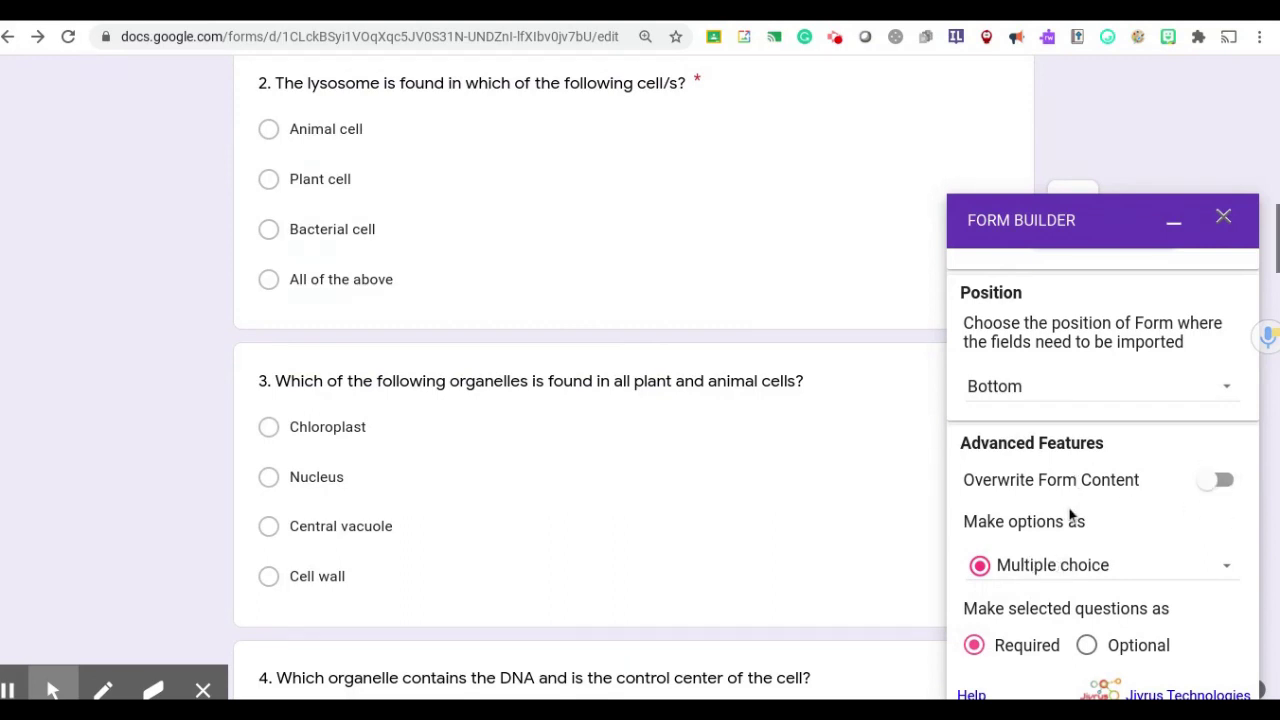
scroll(1070, 515, down, 6)
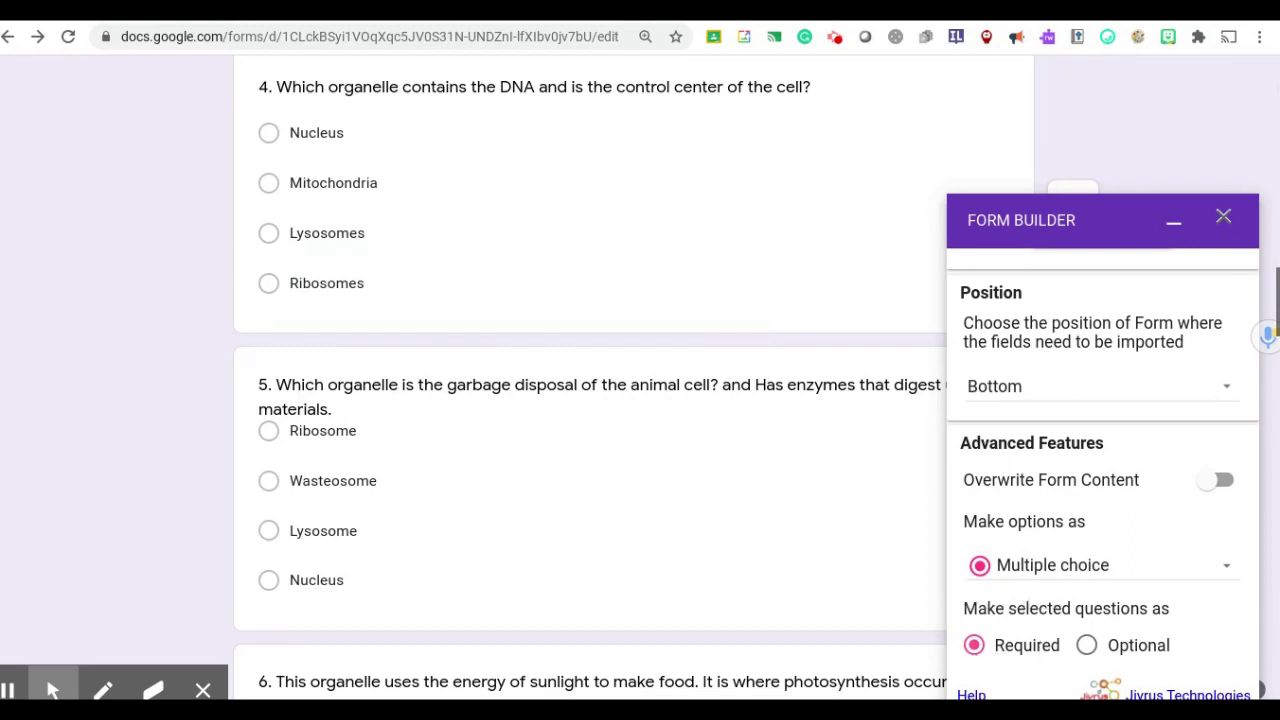
click(1222, 217)
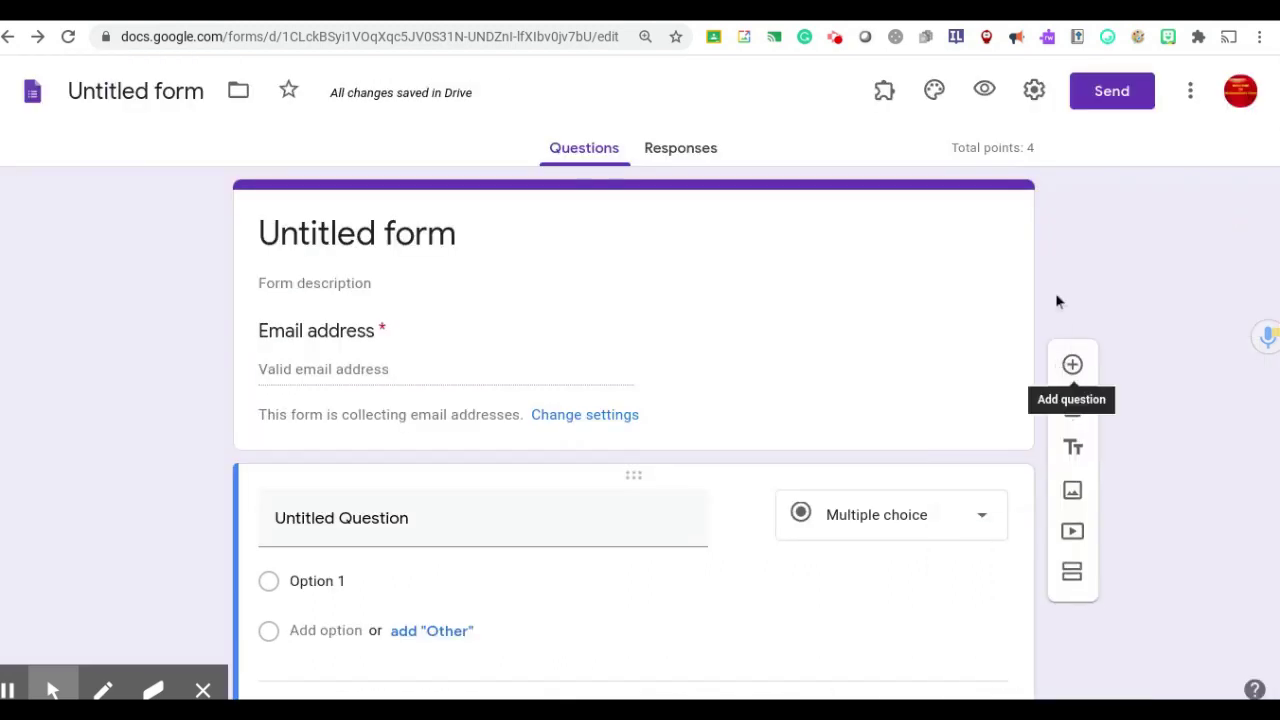
Save Preferences defaults: collect email addresses, require new questions, 2-point default quiz value.
click(1191, 95)
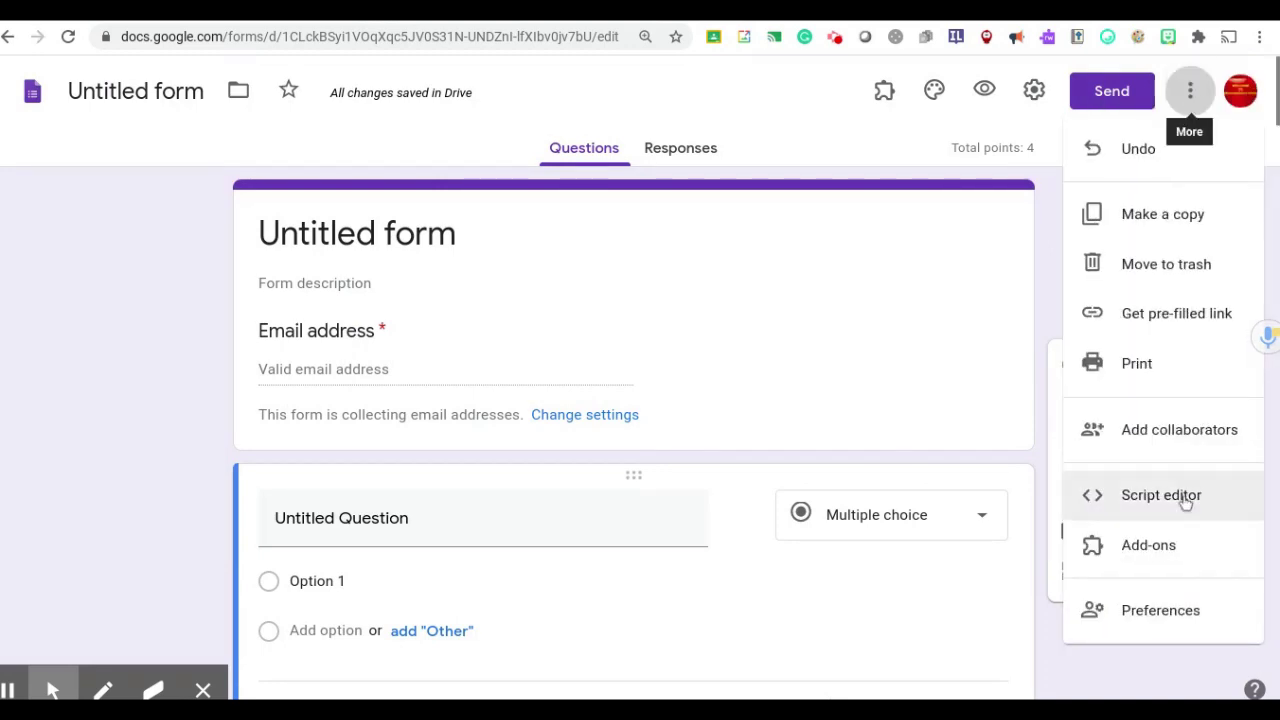
click(1165, 612)
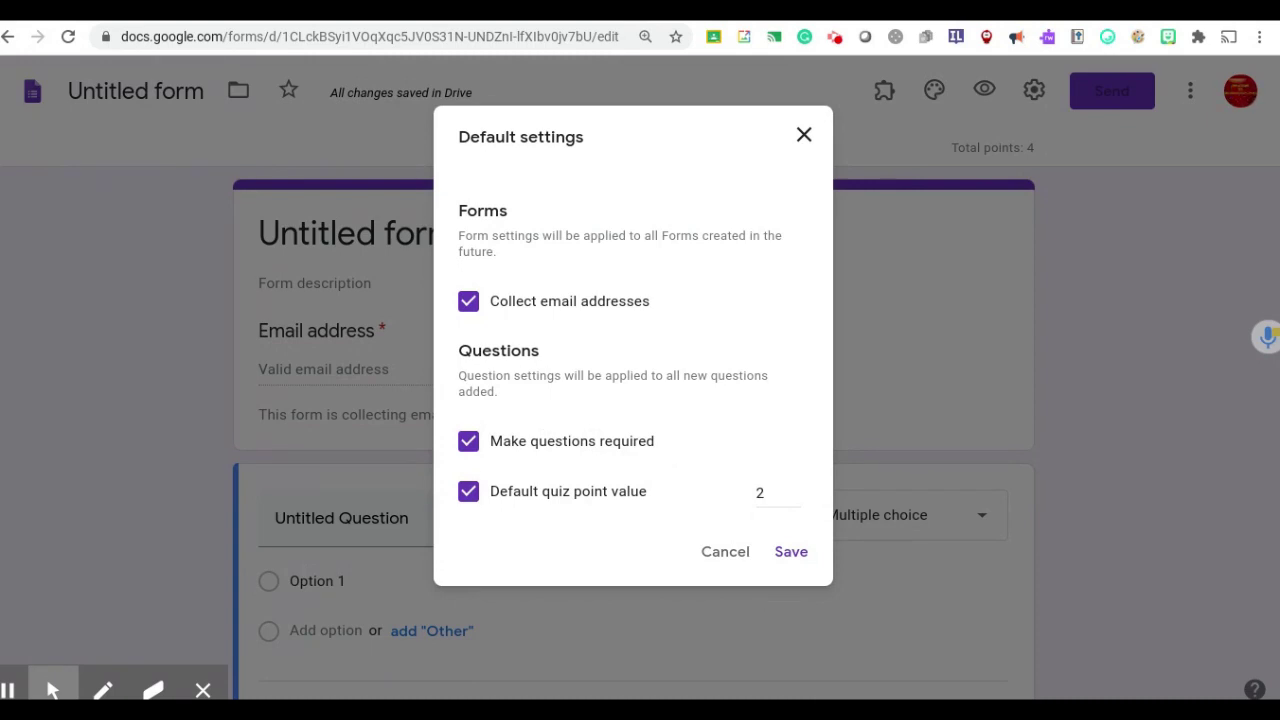
scroll(738, 491, down, 2)
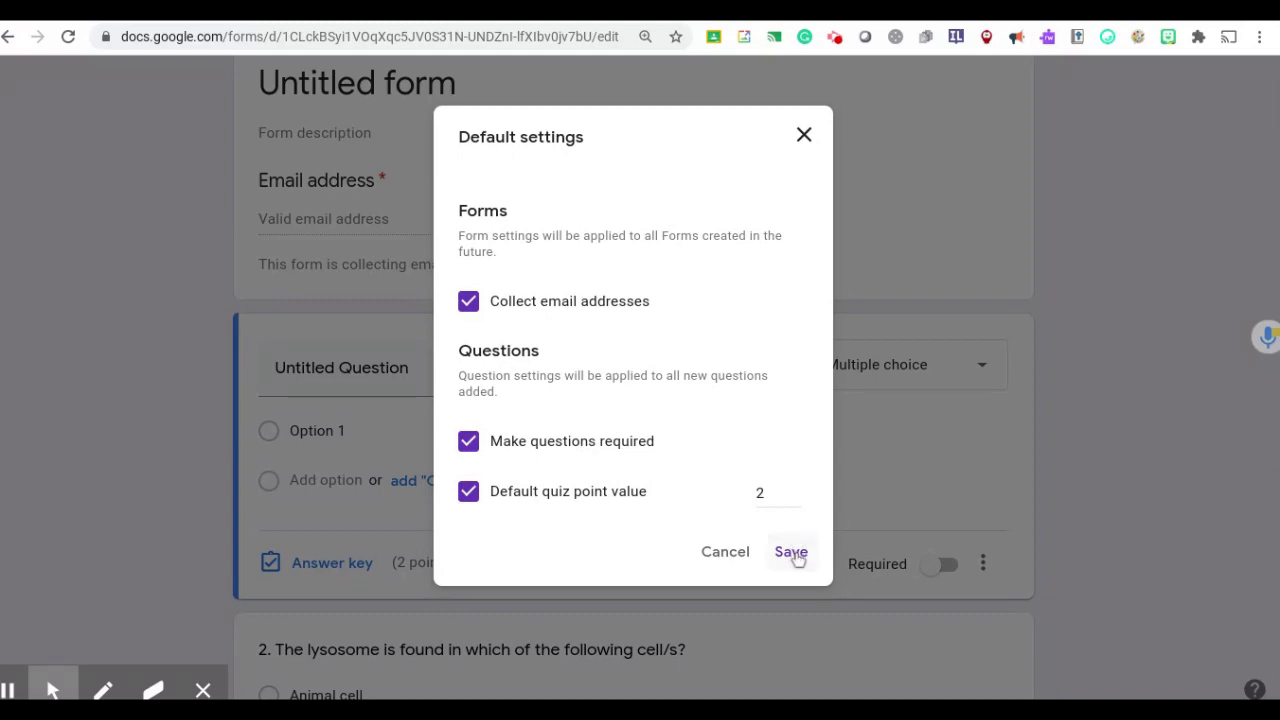
click(790, 552)
Select the lysosome question 2 and switch on its Required toggle.
scroll(903, 557, down, 3)
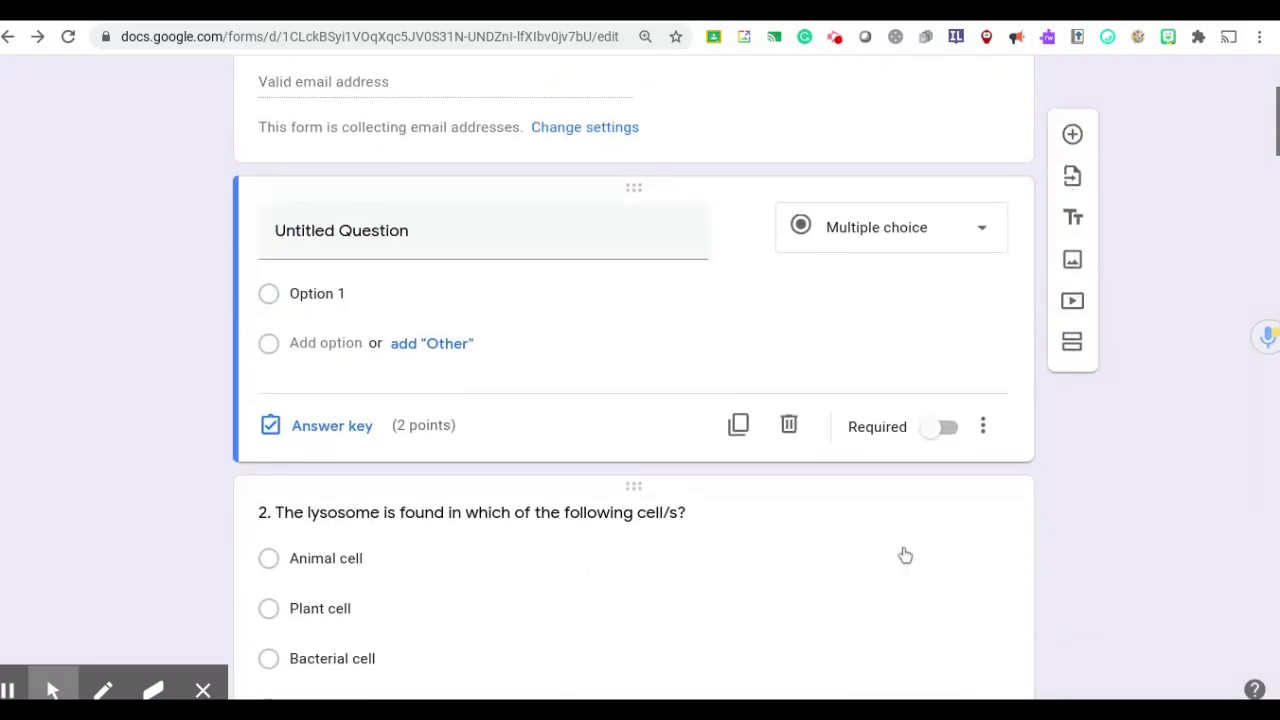
scroll(905, 555, down, 3)
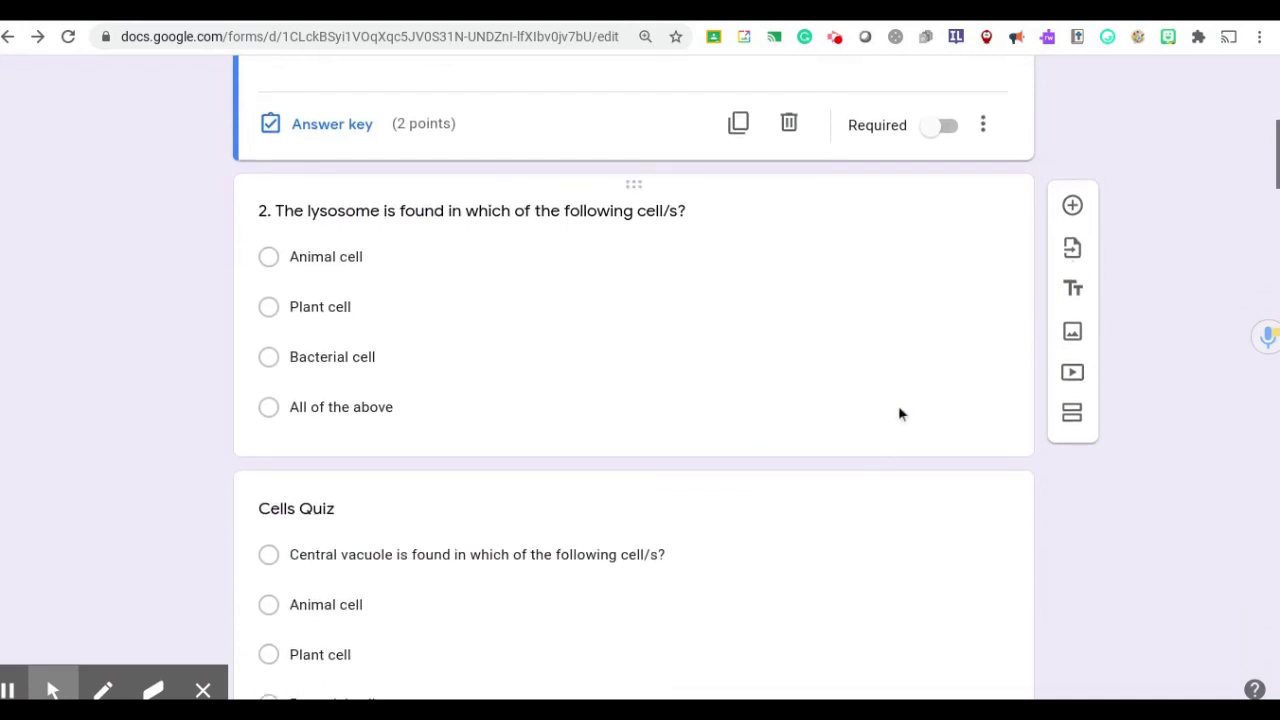
click(902, 402)
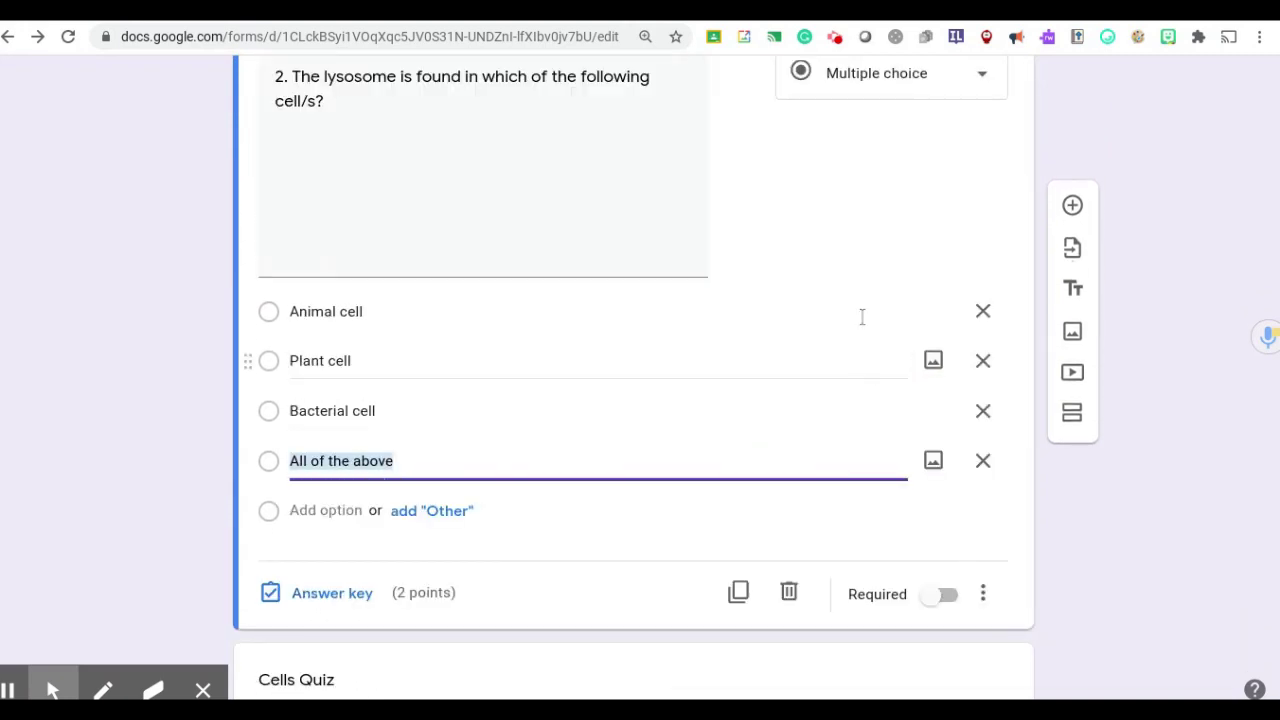
scroll(862, 317, up, 5)
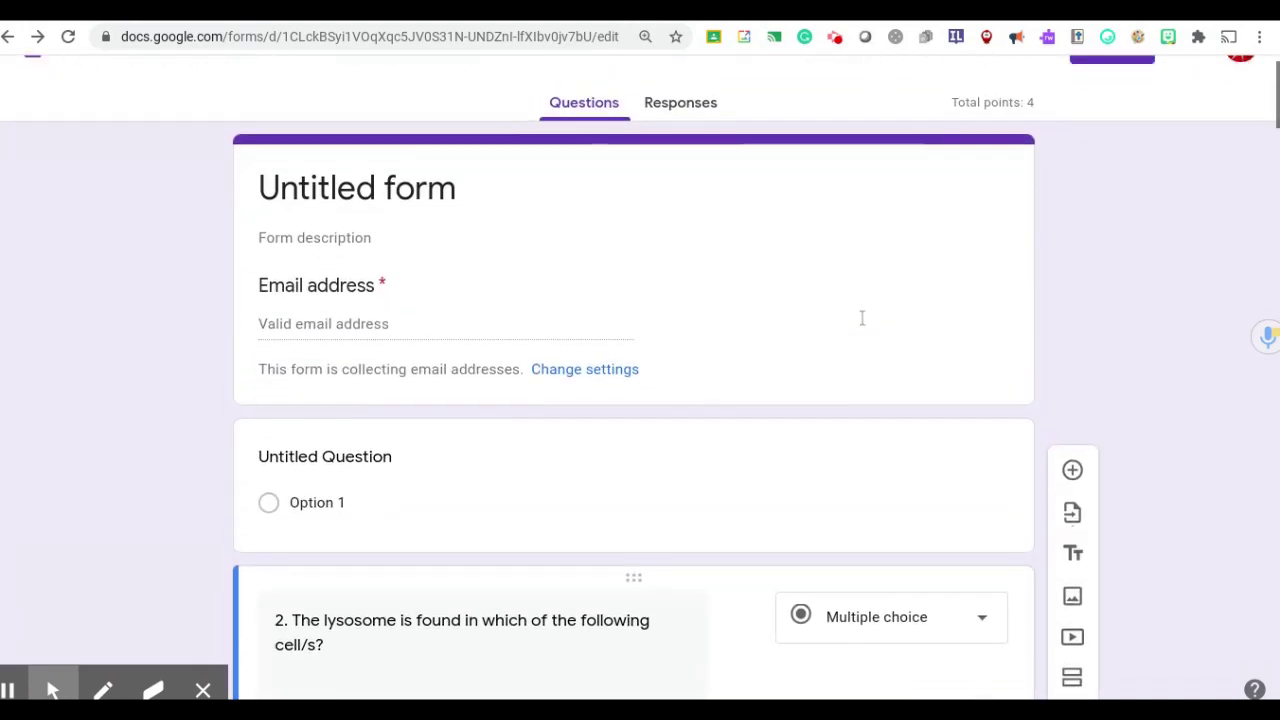
scroll(862, 317, down, 5)
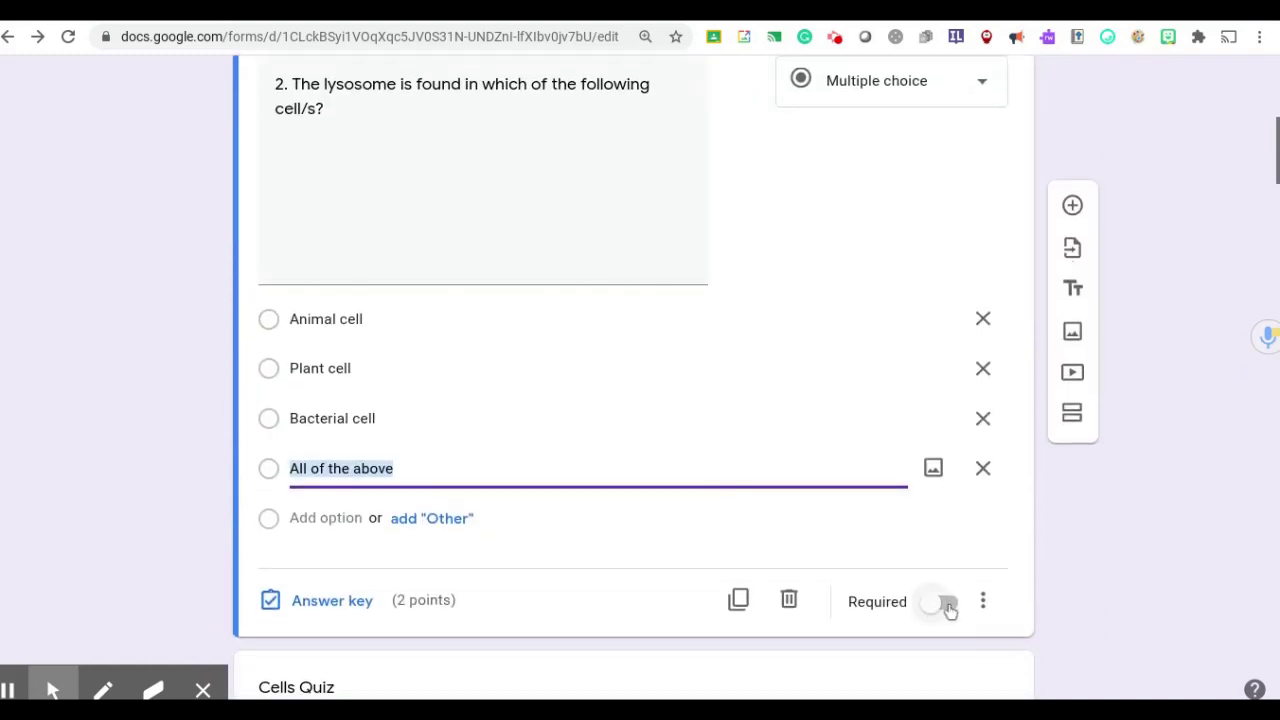
click(948, 606)
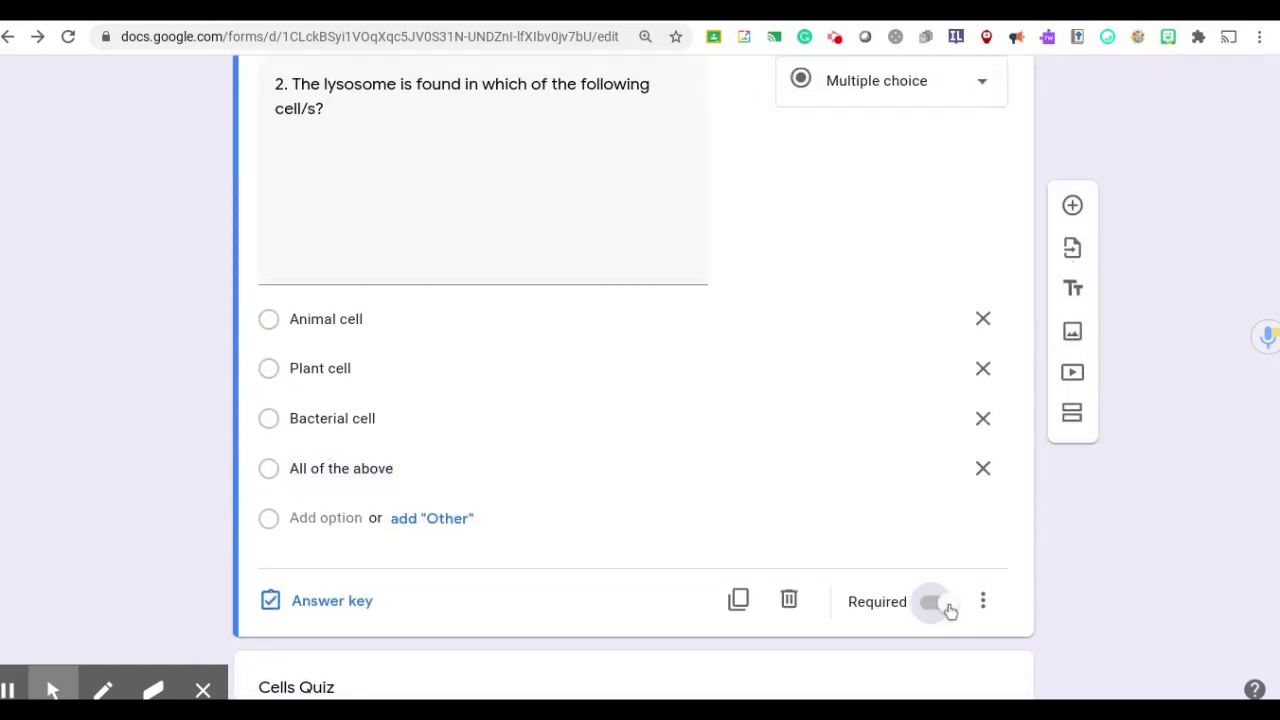
Confirm question 2's type stays Multiple choice with its four cell options.
scroll(446, 546, up, 3)
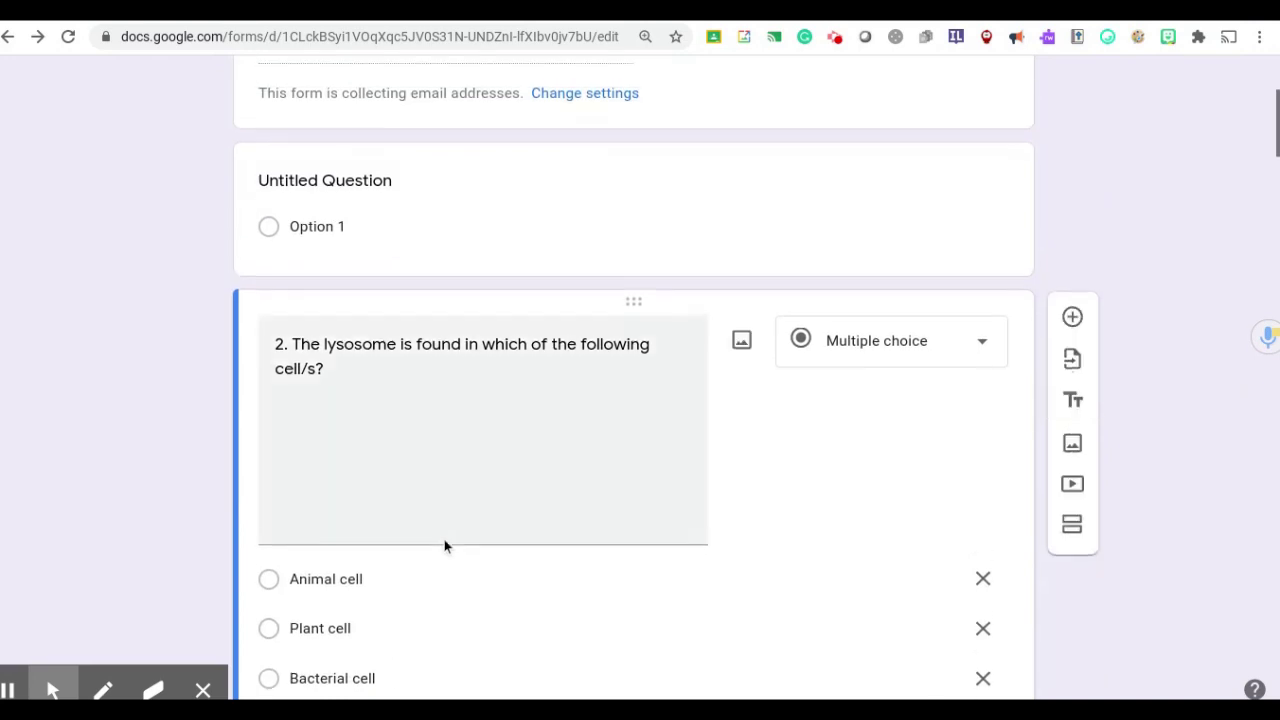
scroll(446, 546, down, 3)
scroll(444, 546, down, 1)
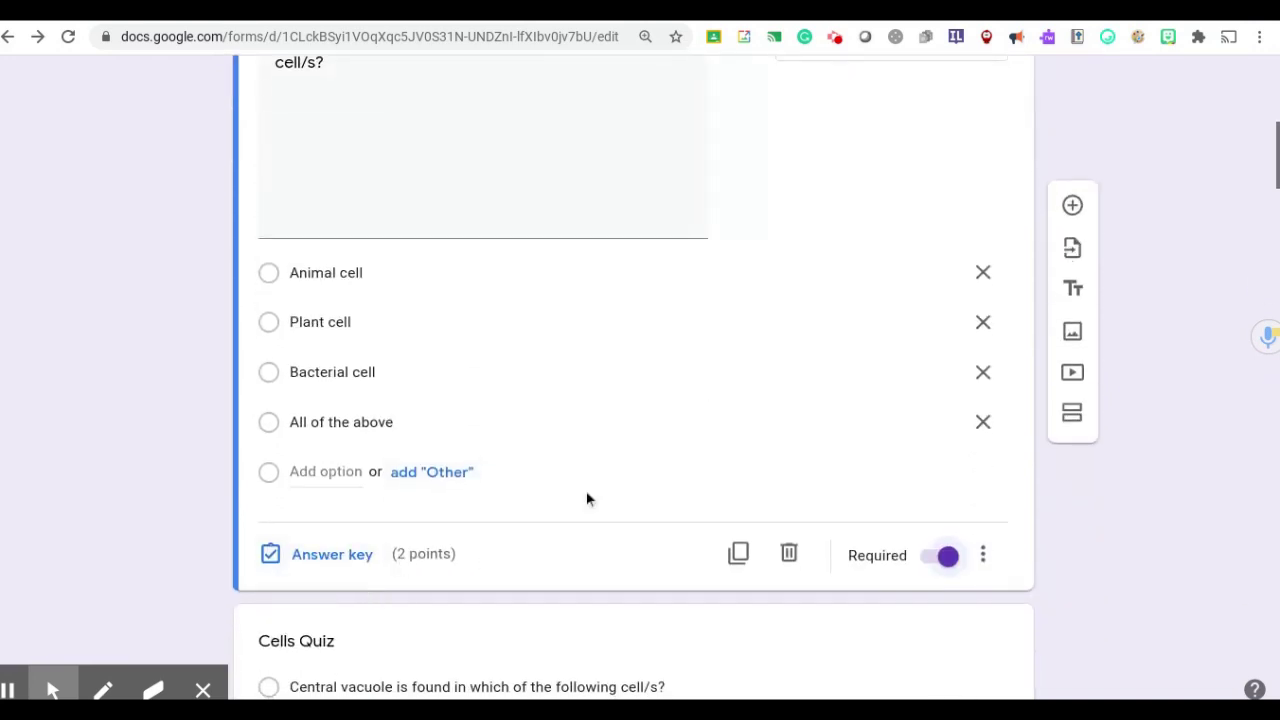
scroll(586, 495, down, 4)
scroll(586, 495, up, 3)
scroll(586, 495, up, 3)
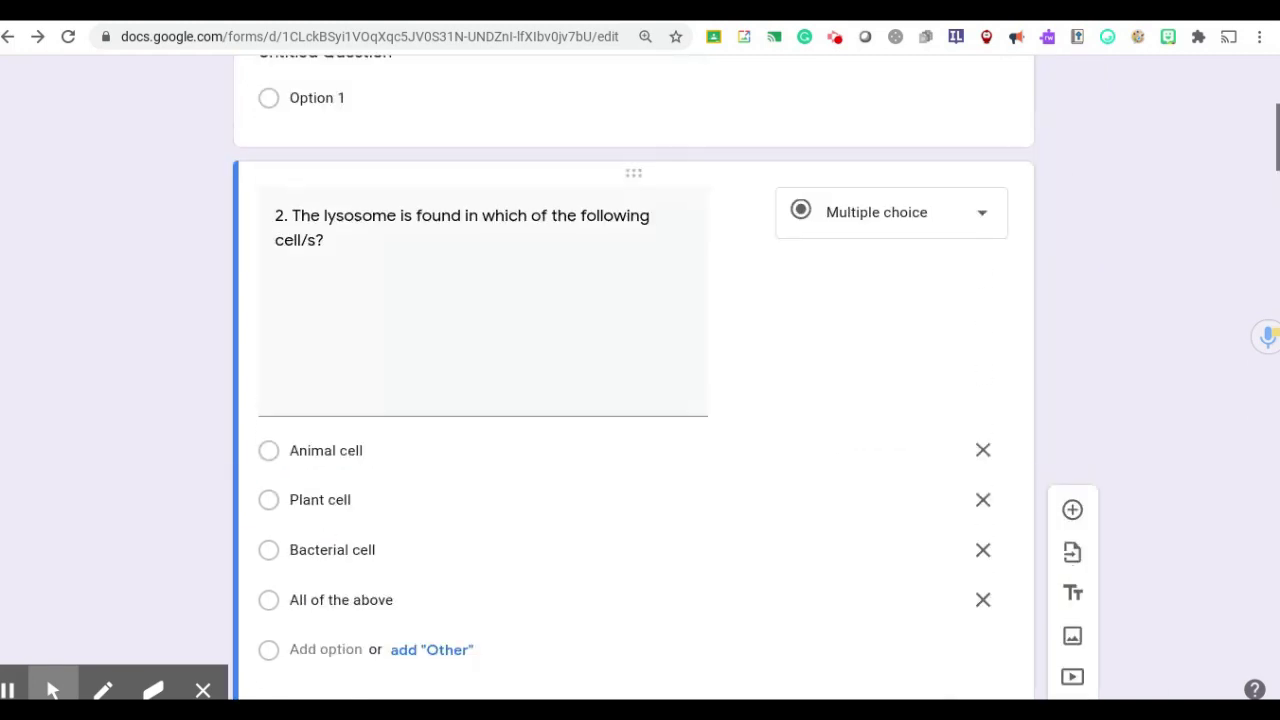
scroll(586, 495, down, 4)
scroll(586, 495, up, 2)
scroll(634, 420, up, 1)
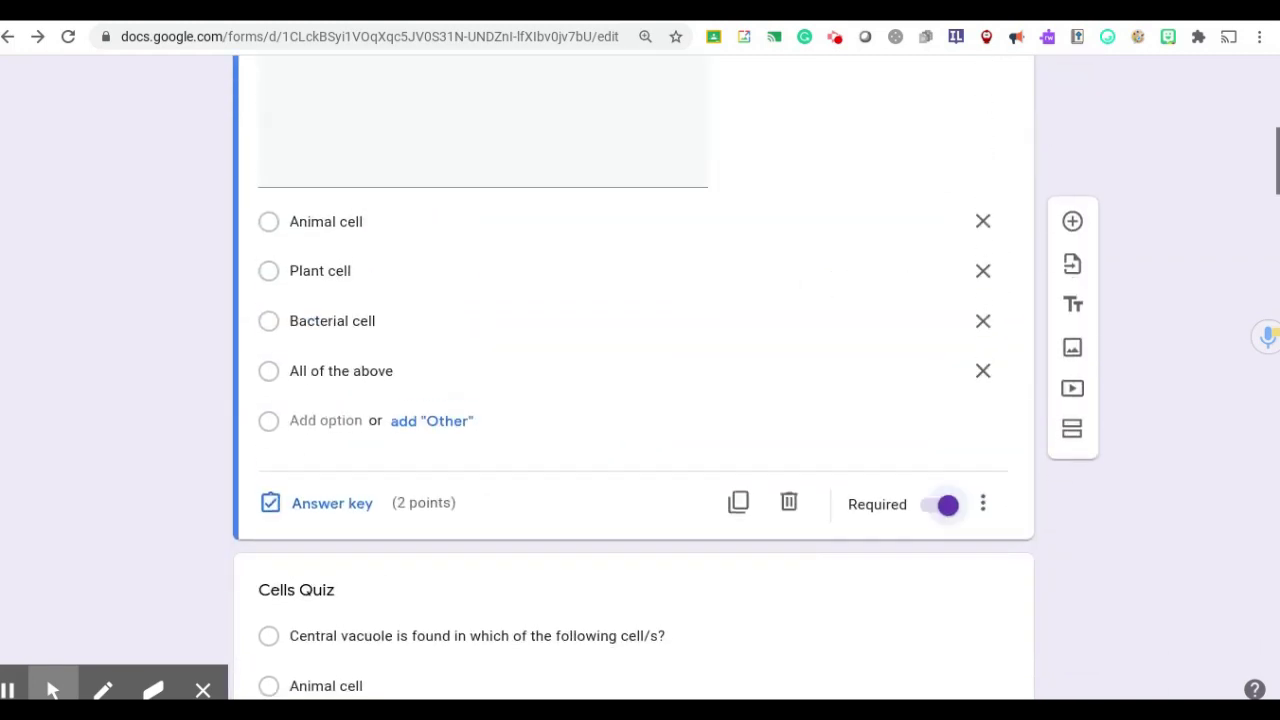
scroll(400, 490, up, 1)
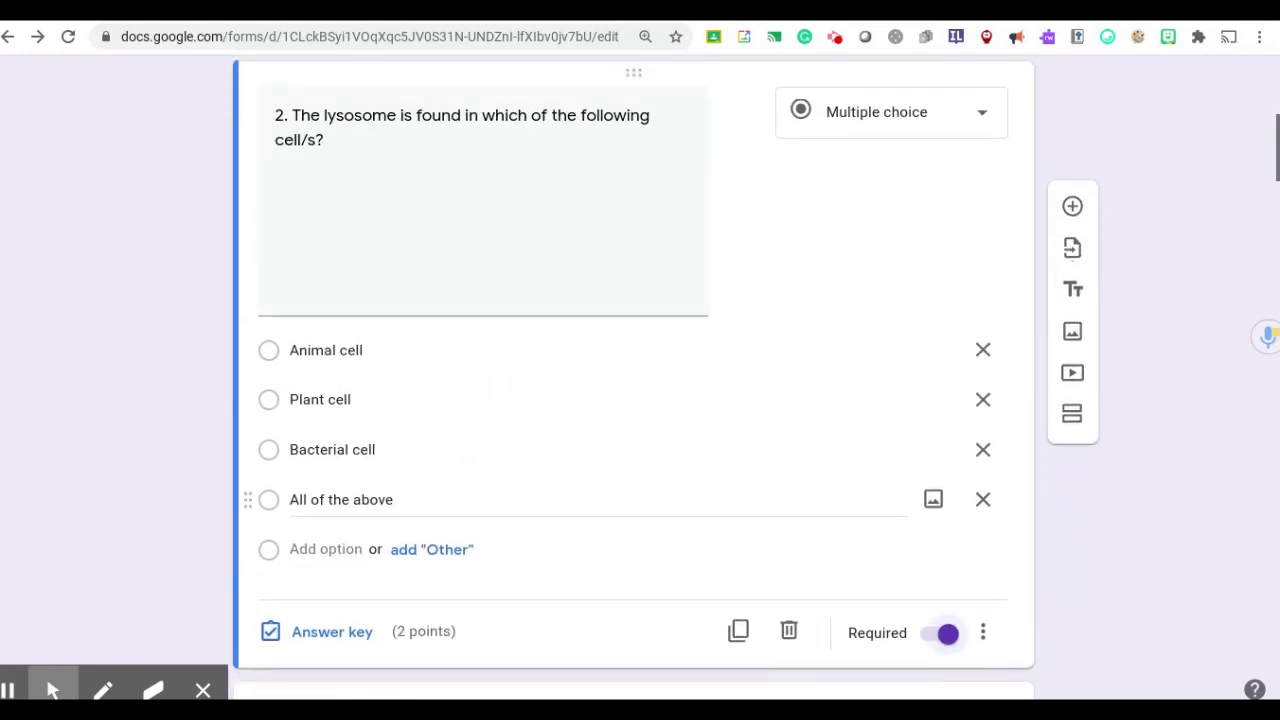
scroll(400, 480, down, 1)
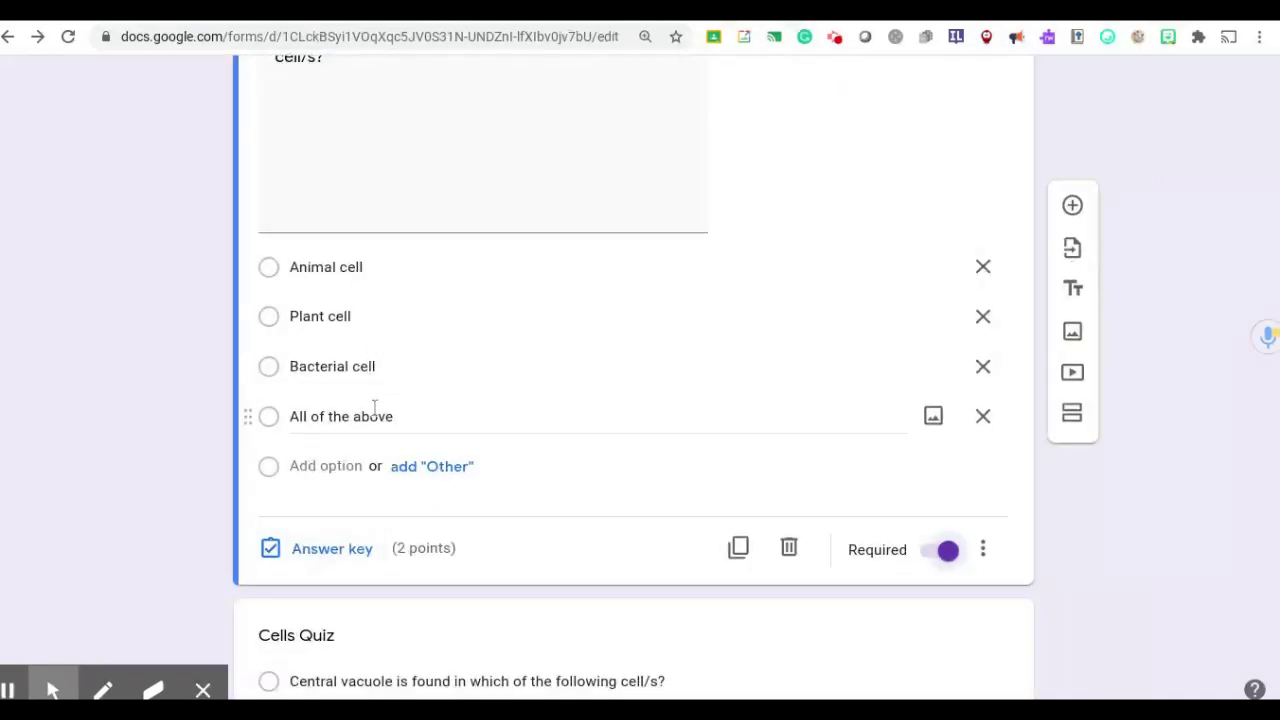
scroll(374, 412, up, 2)
scroll(374, 412, down, 2)
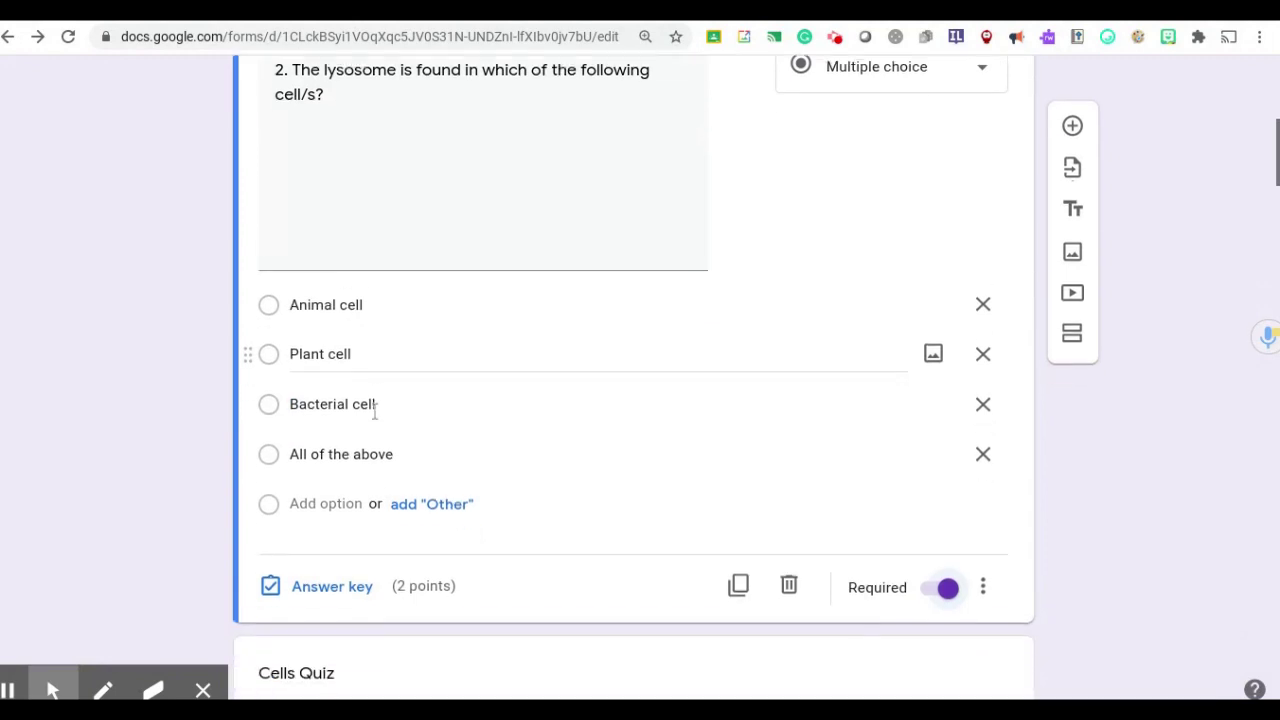
scroll(720, 274, up, 2)
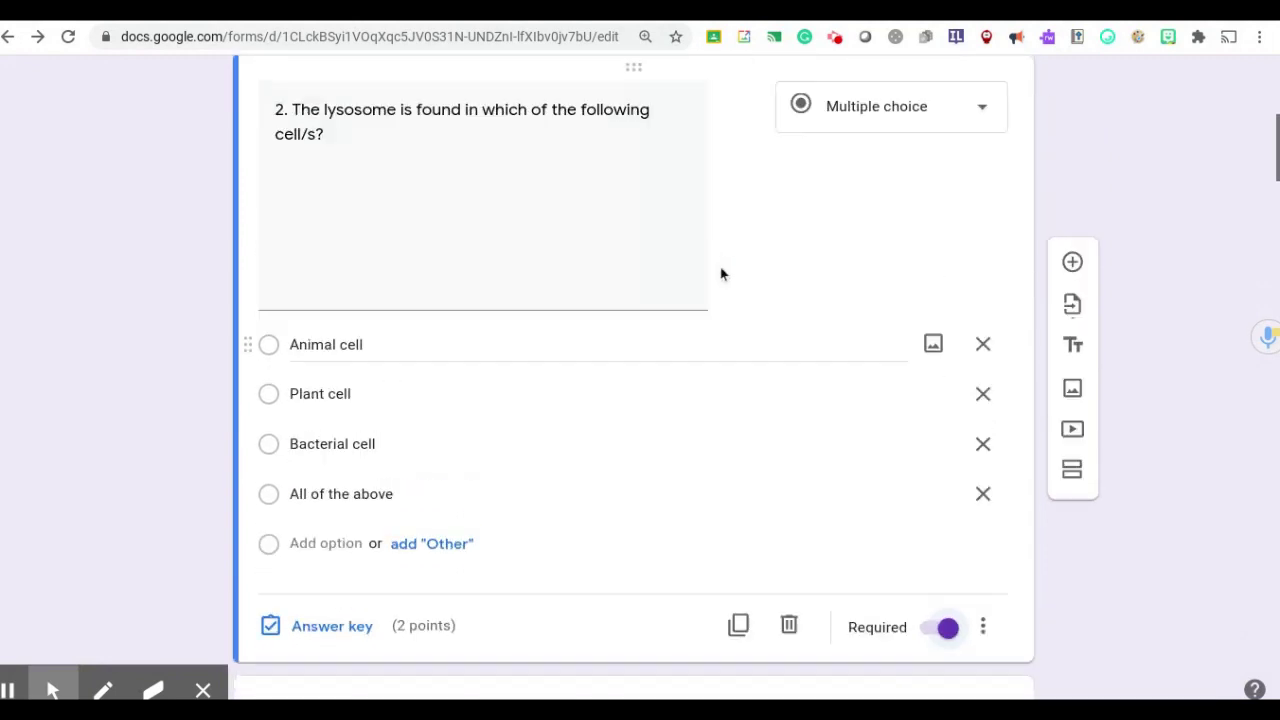
click(1006, 227)
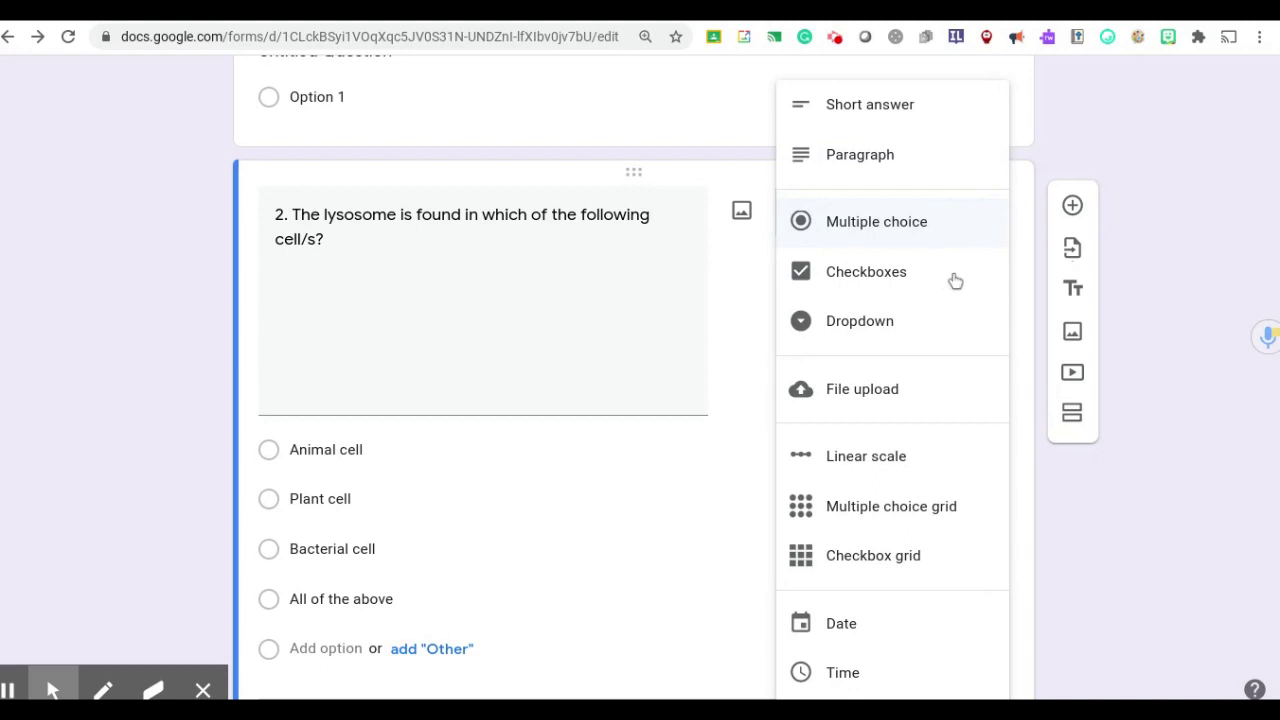
click(1203, 282)
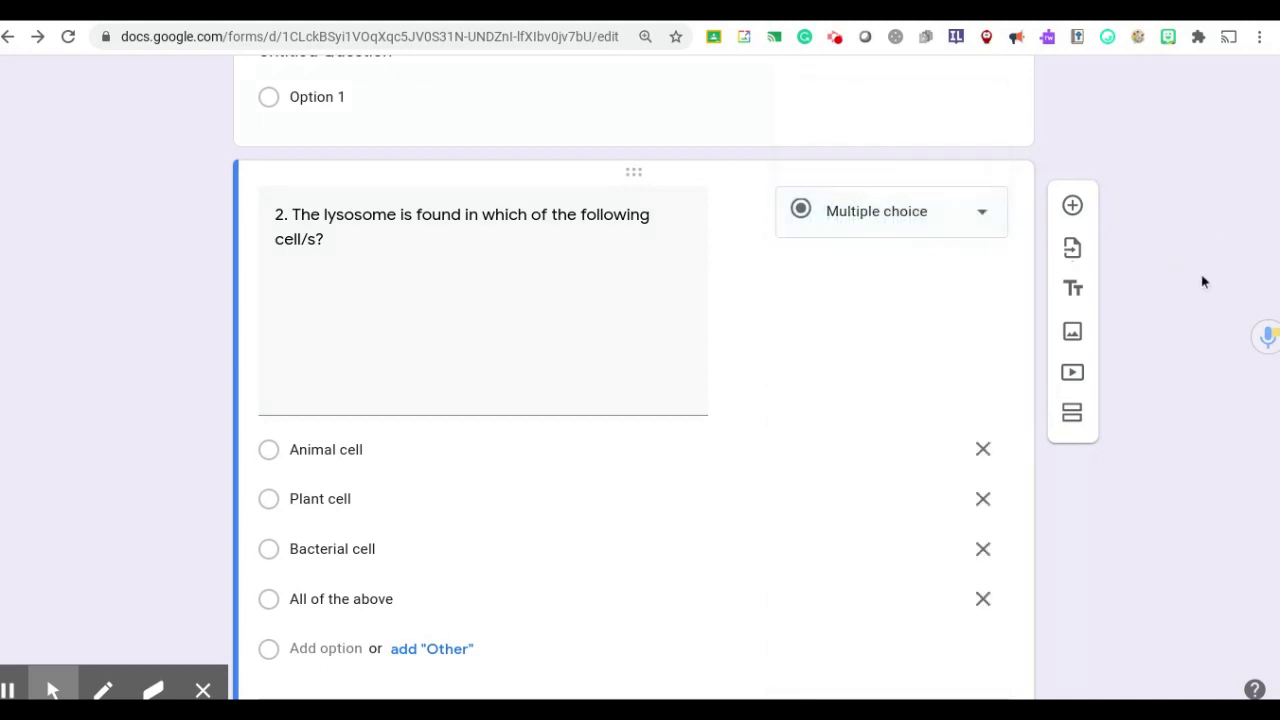
scroll(703, 380, down, 3)
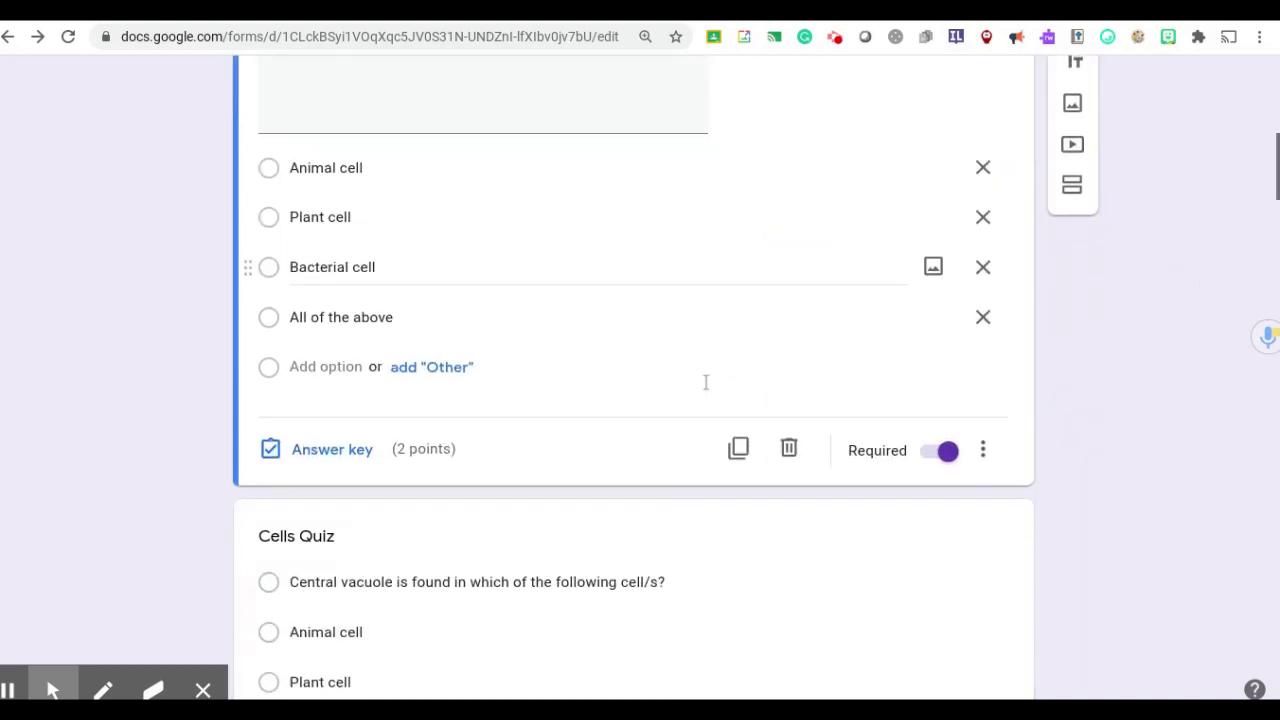
Mark 'All of the above' as the correct answer for the lysosome question.
click(352, 437)
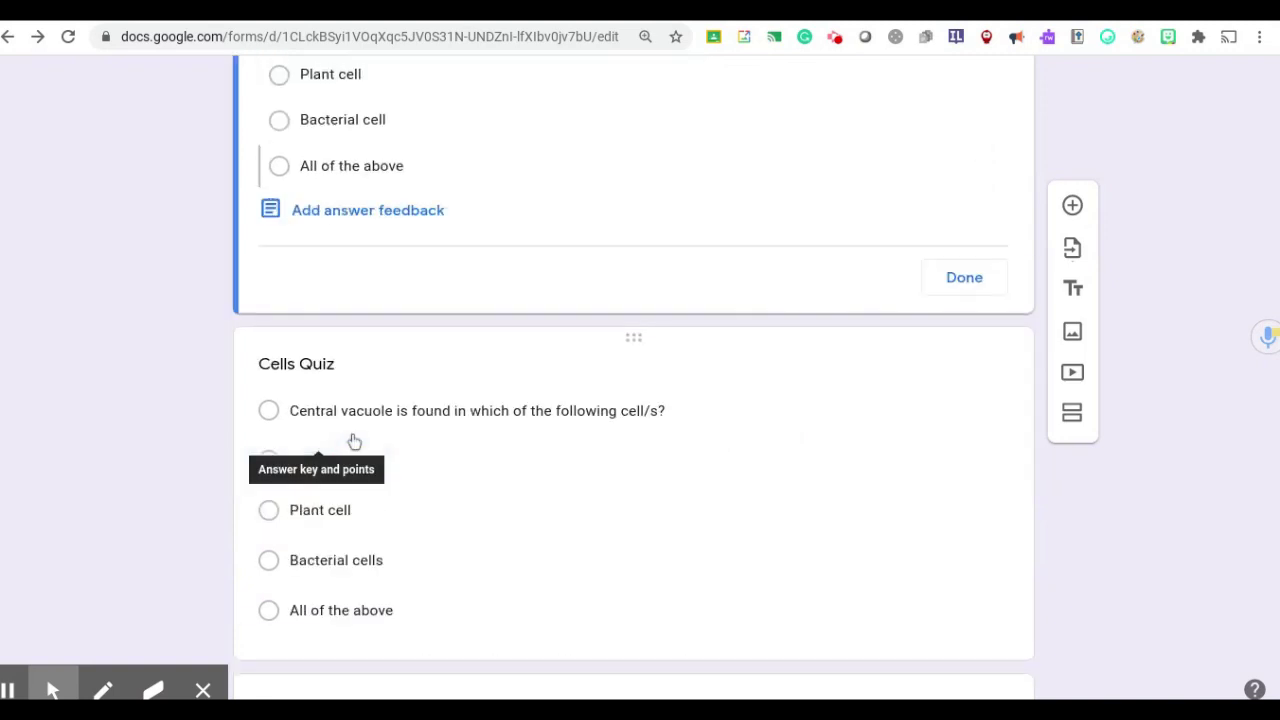
scroll(527, 468, down, 1)
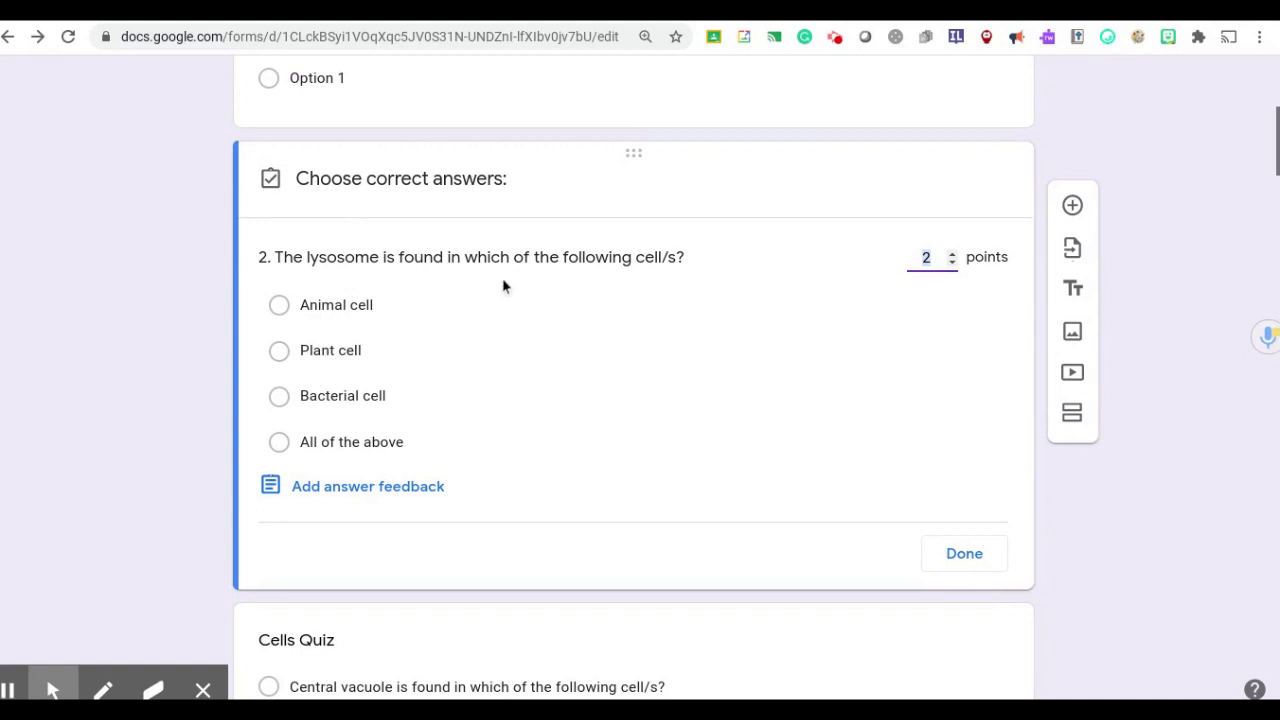
click(279, 441)
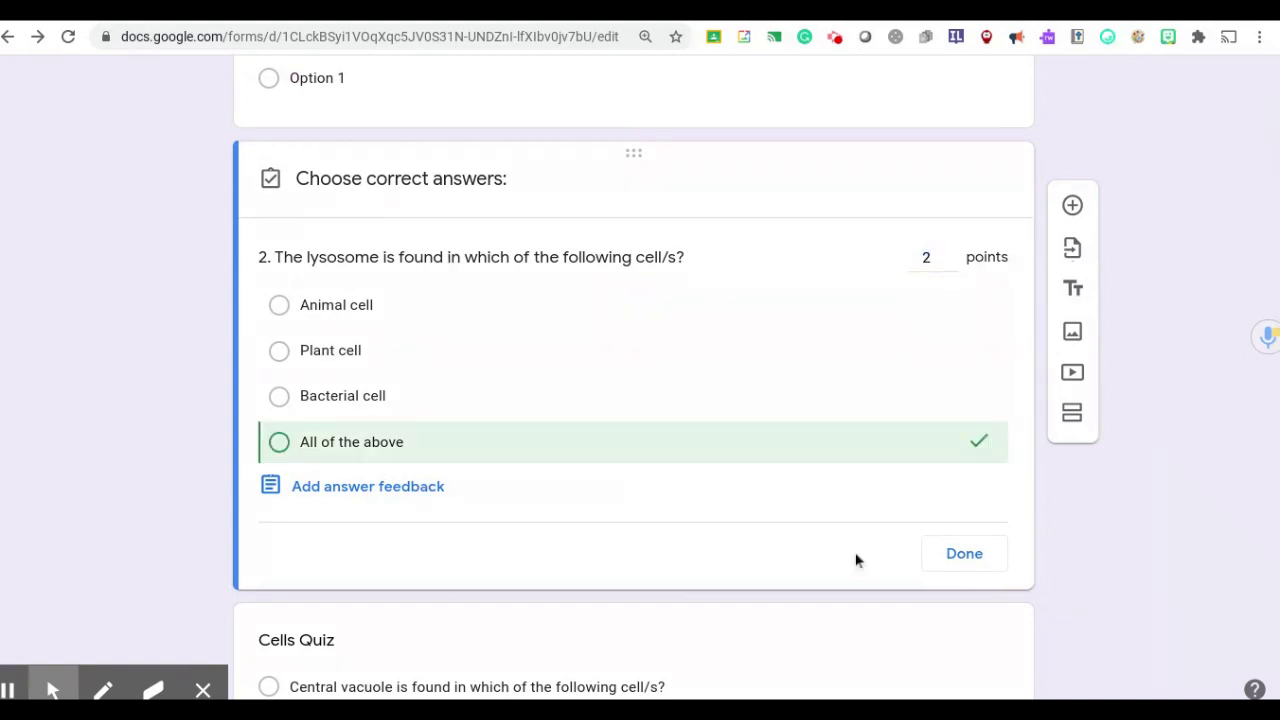
click(964, 555)
Give the central vacuole question answer 'Plant cell', 2 points, and make it required.
scroll(826, 523, down, 4)
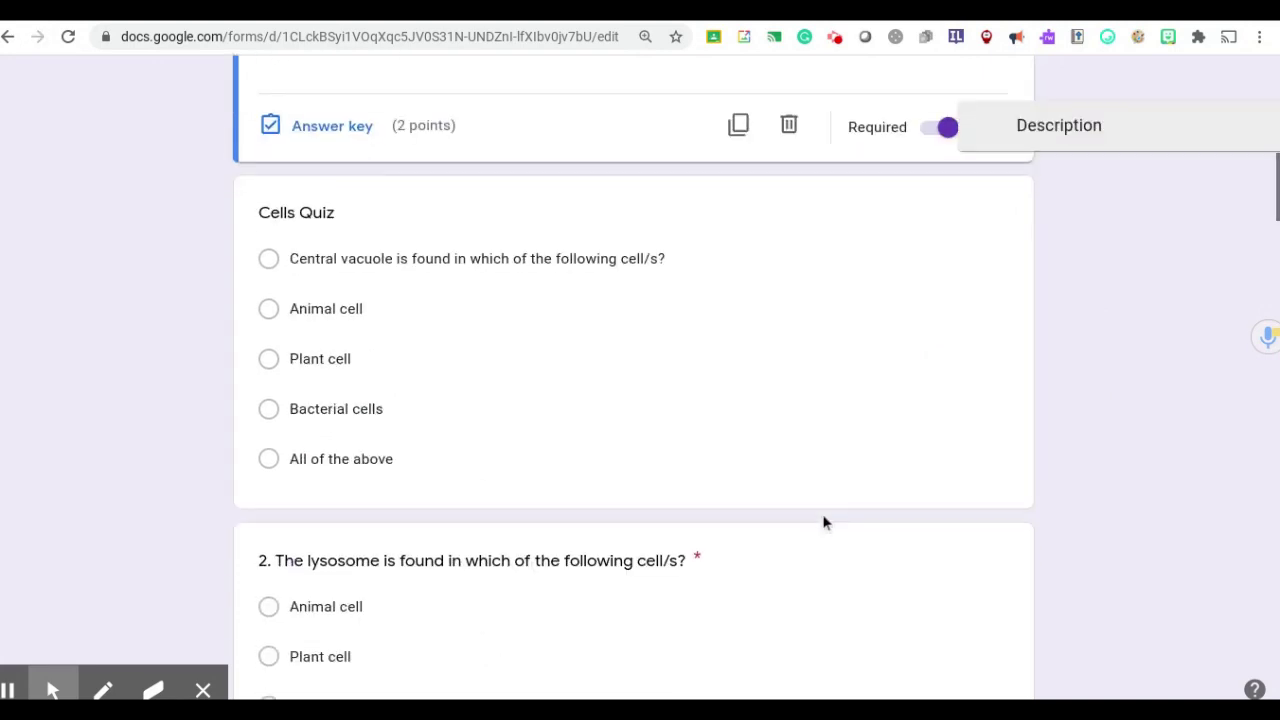
click(531, 314)
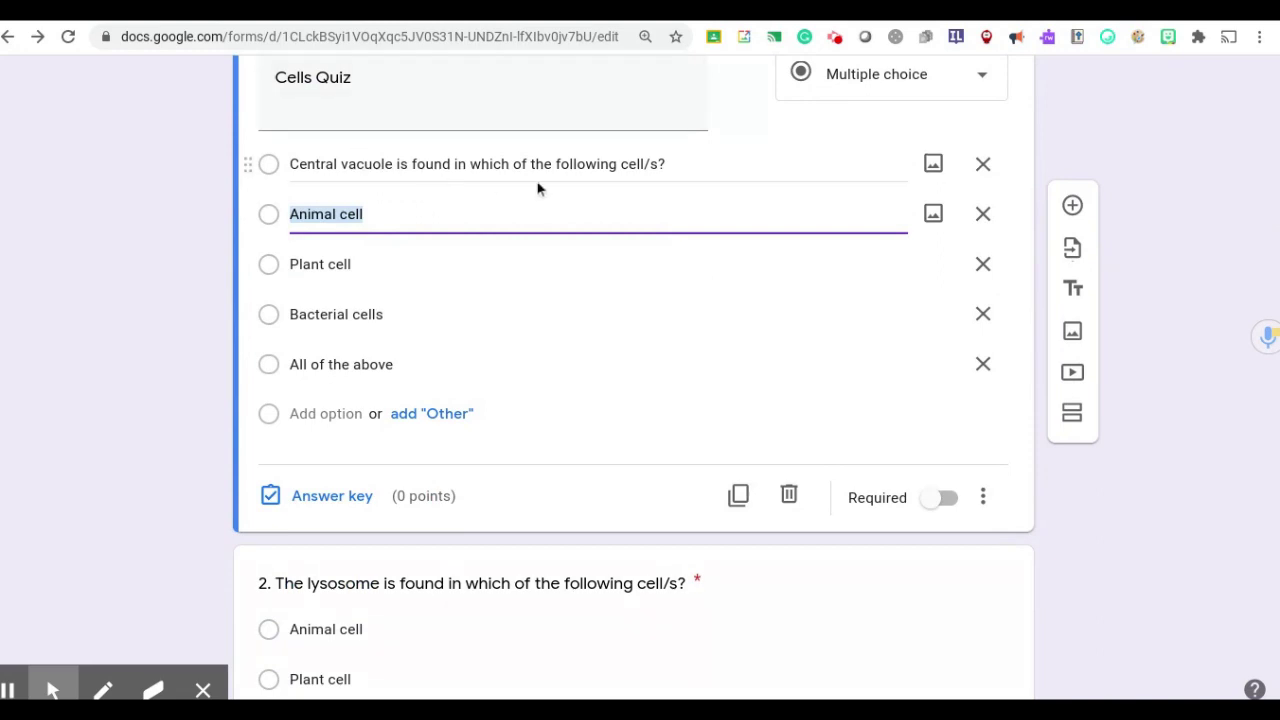
click(328, 497)
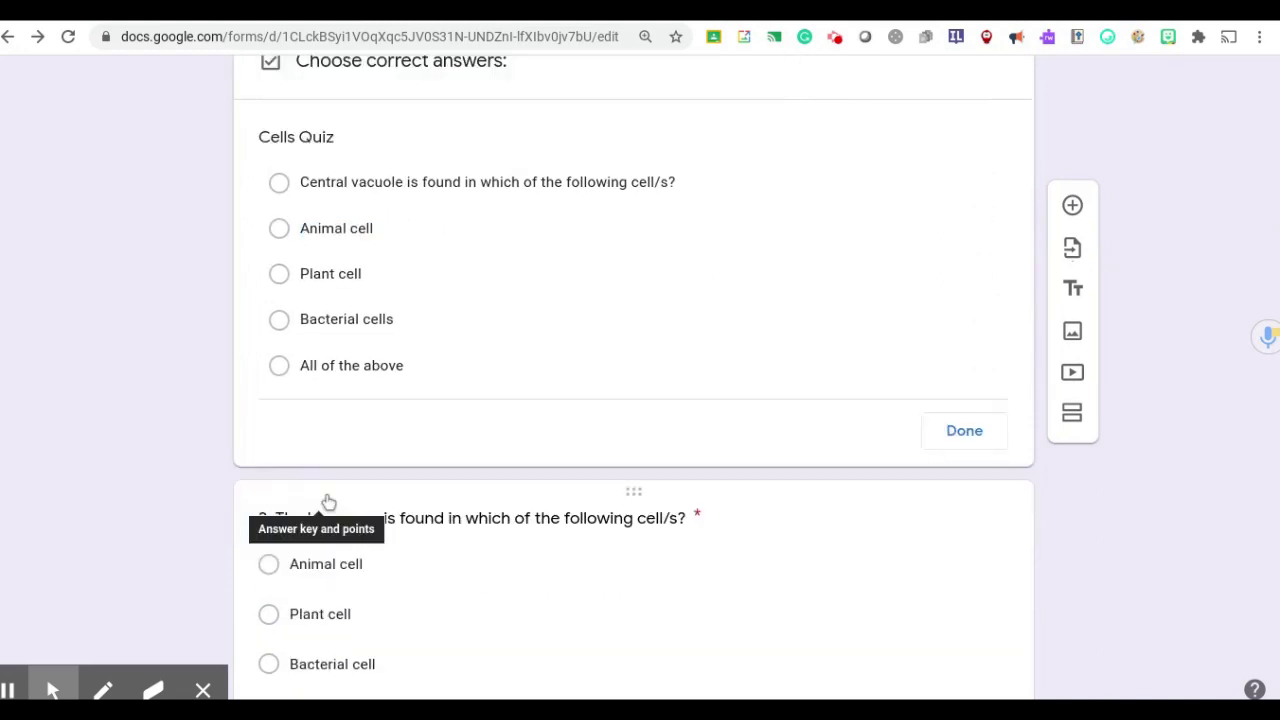
click(280, 280)
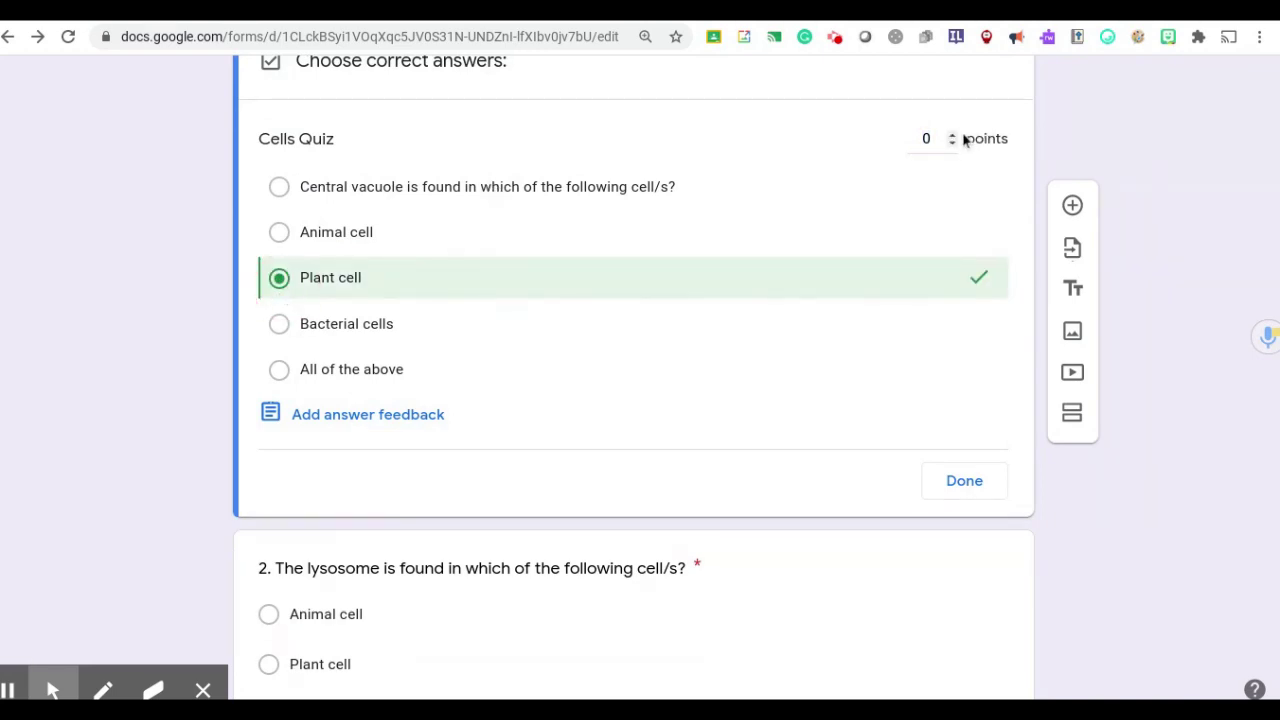
double_click(953, 139)
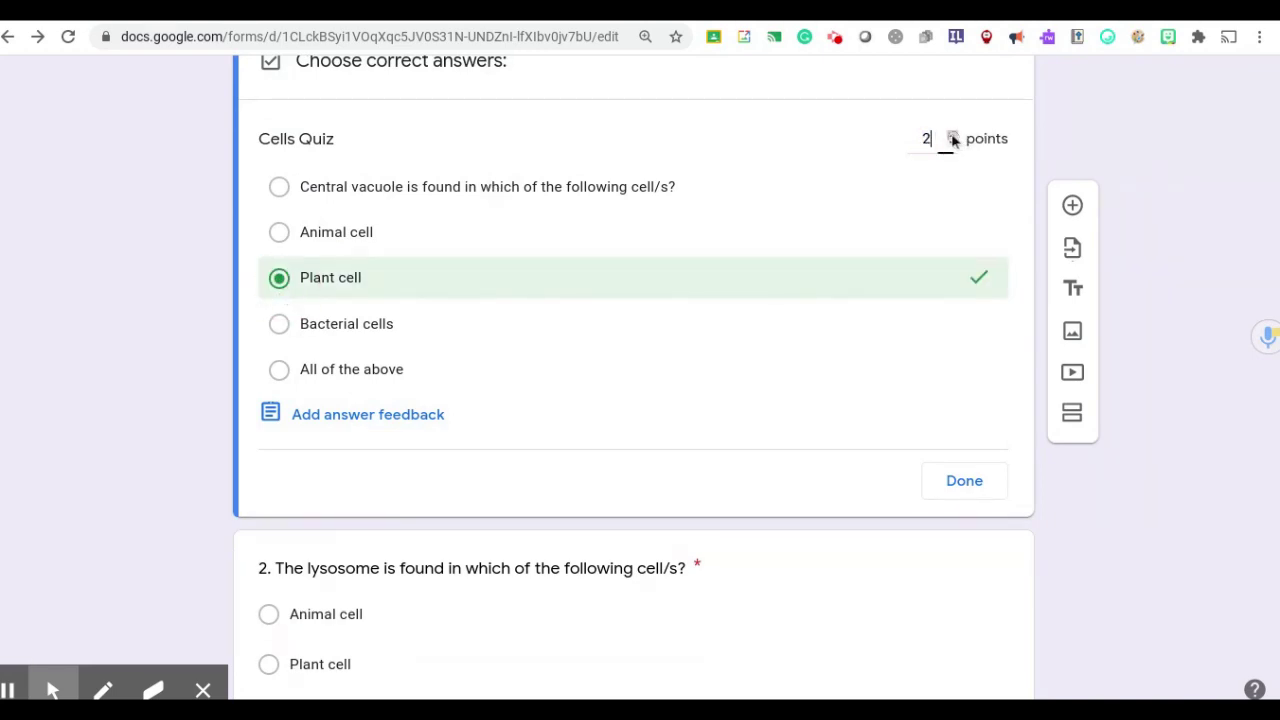
click(983, 490)
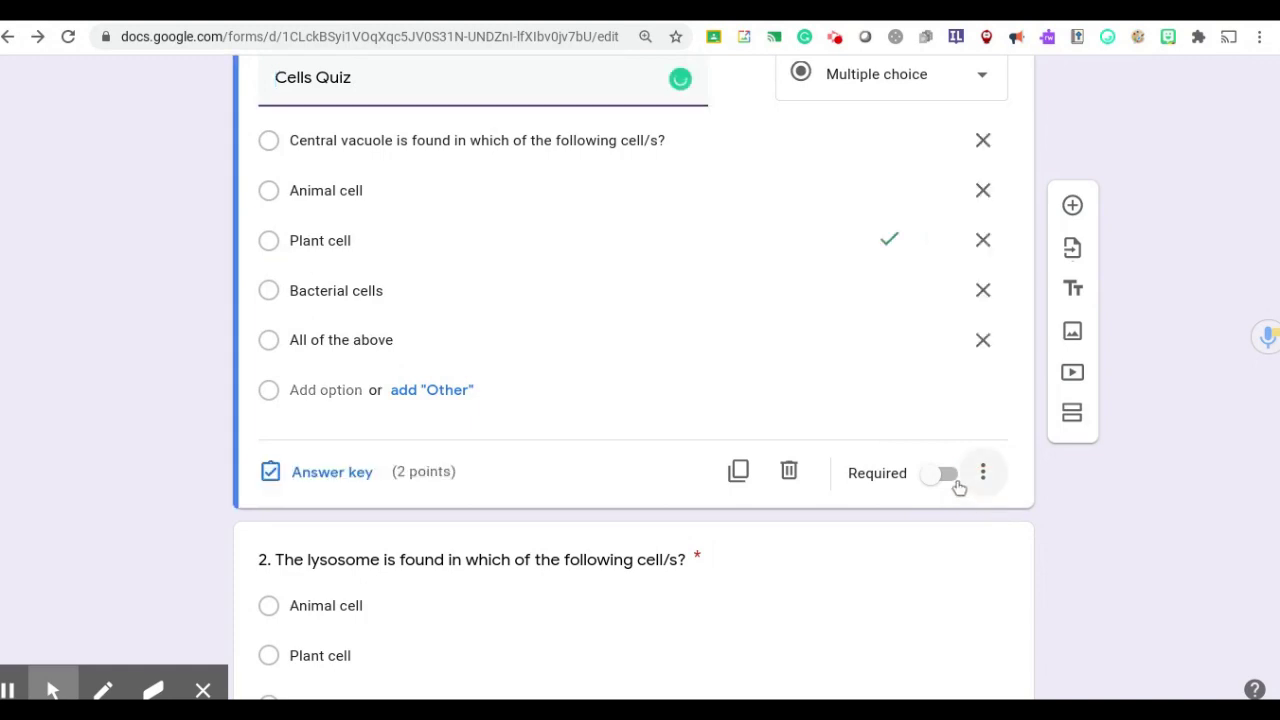
click(950, 479)
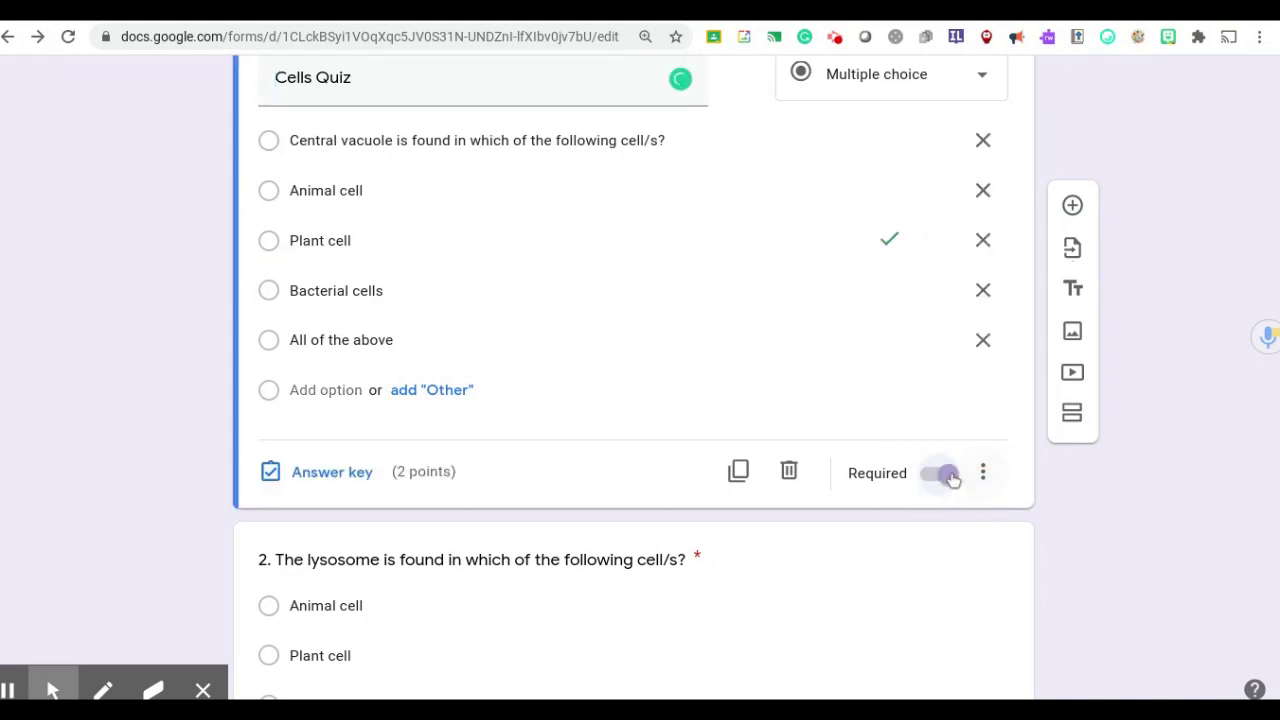
click(950, 479)
click(951, 479)
scroll(1222, 452, down, 7)
scroll(1123, 428, down, 3)
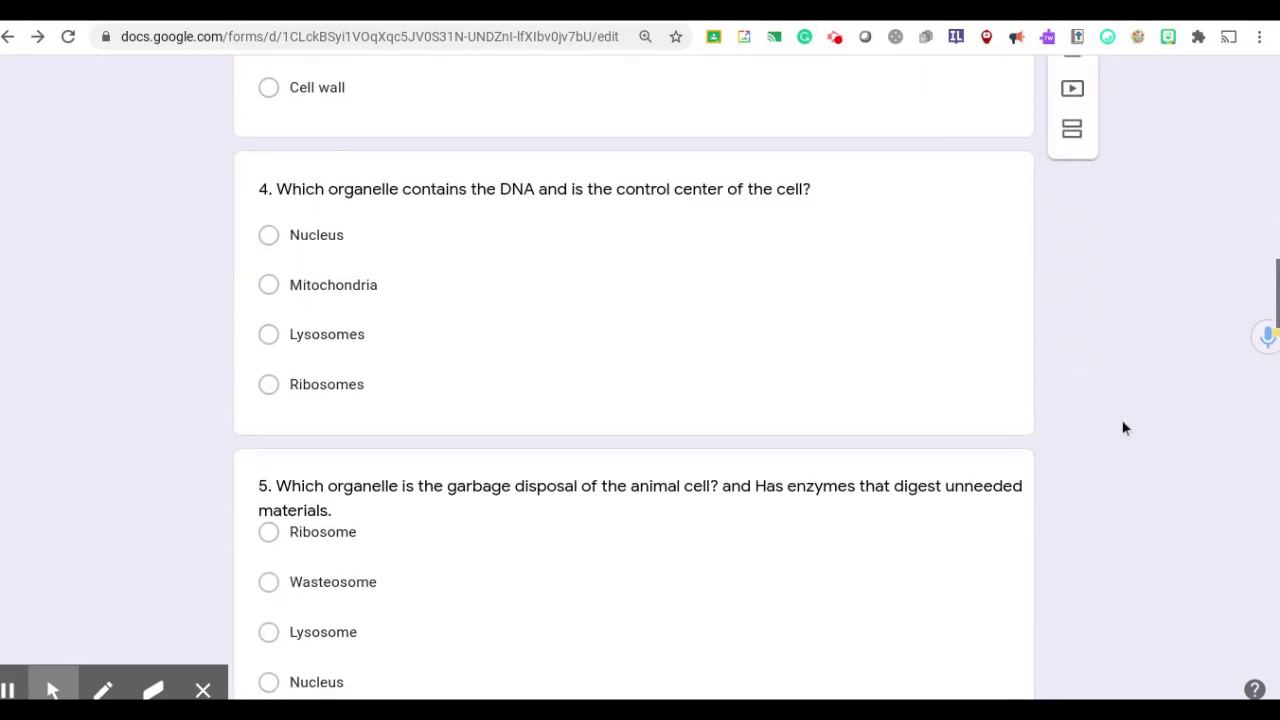
scroll(1123, 428, down, 5)
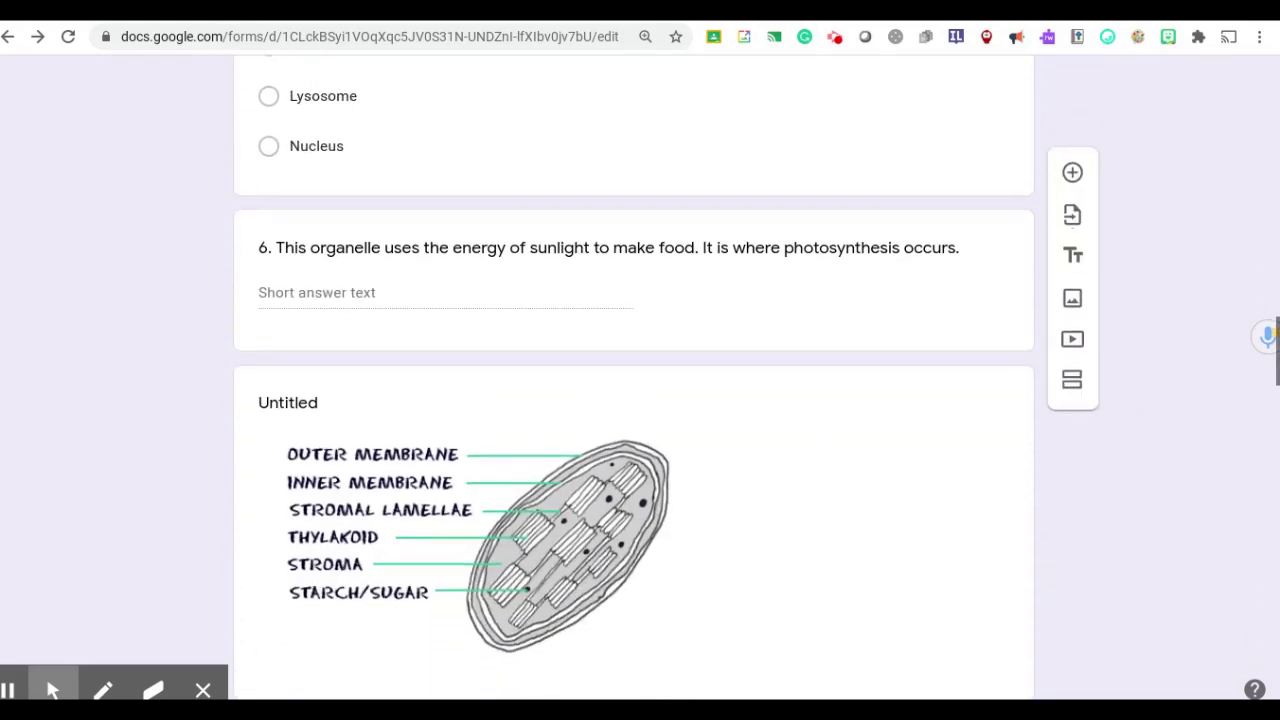
scroll(640, 380, down, 1)
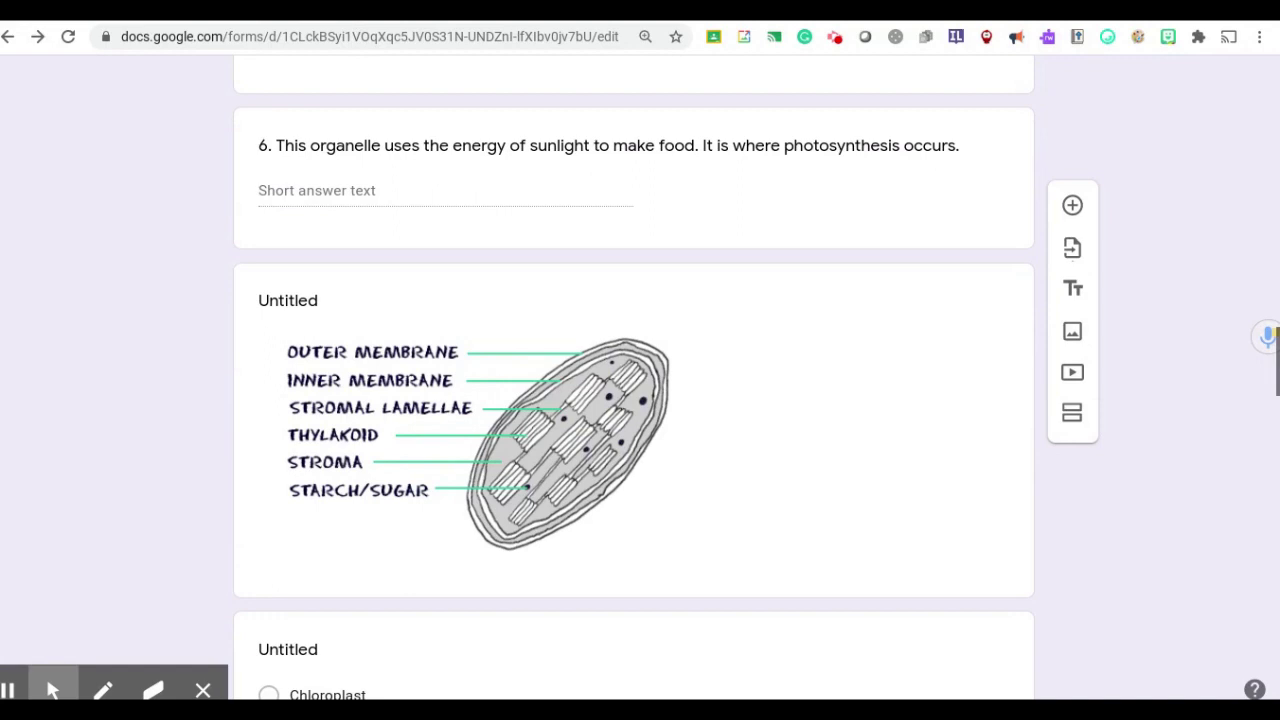
scroll(640, 380, down, 2)
scroll(640, 380, up, 2)
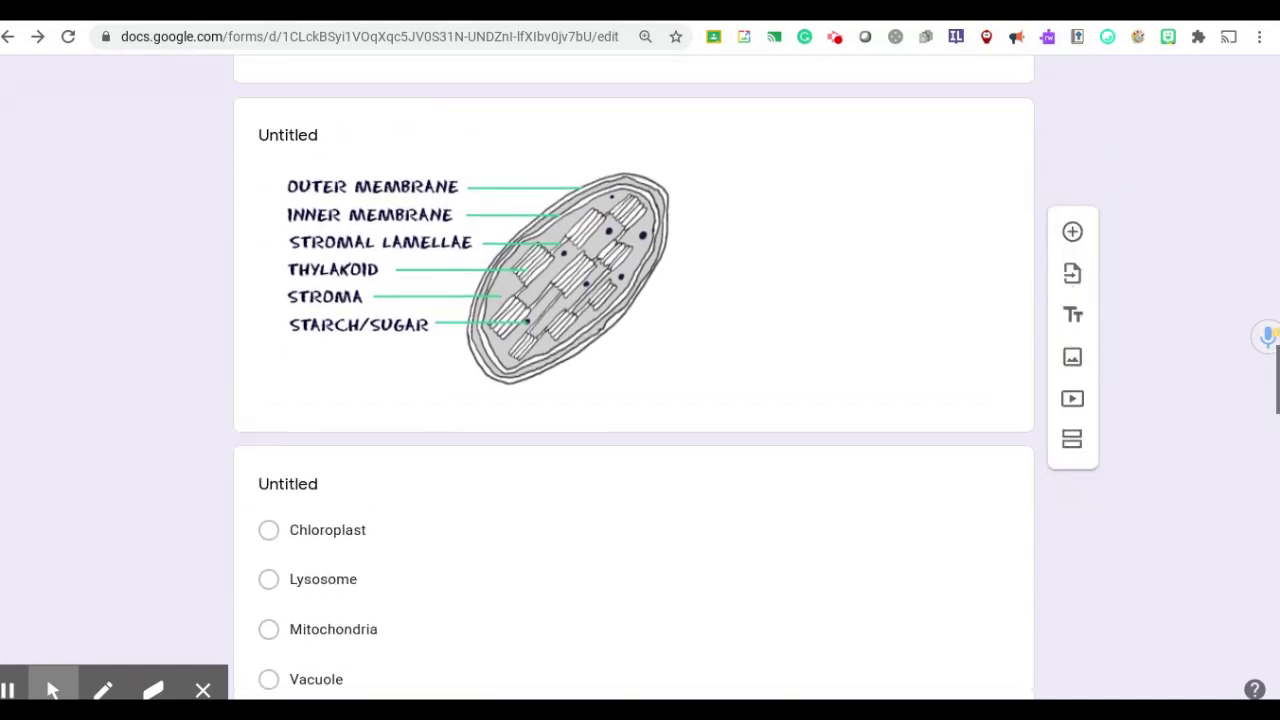
scroll(640, 380, down, 1)
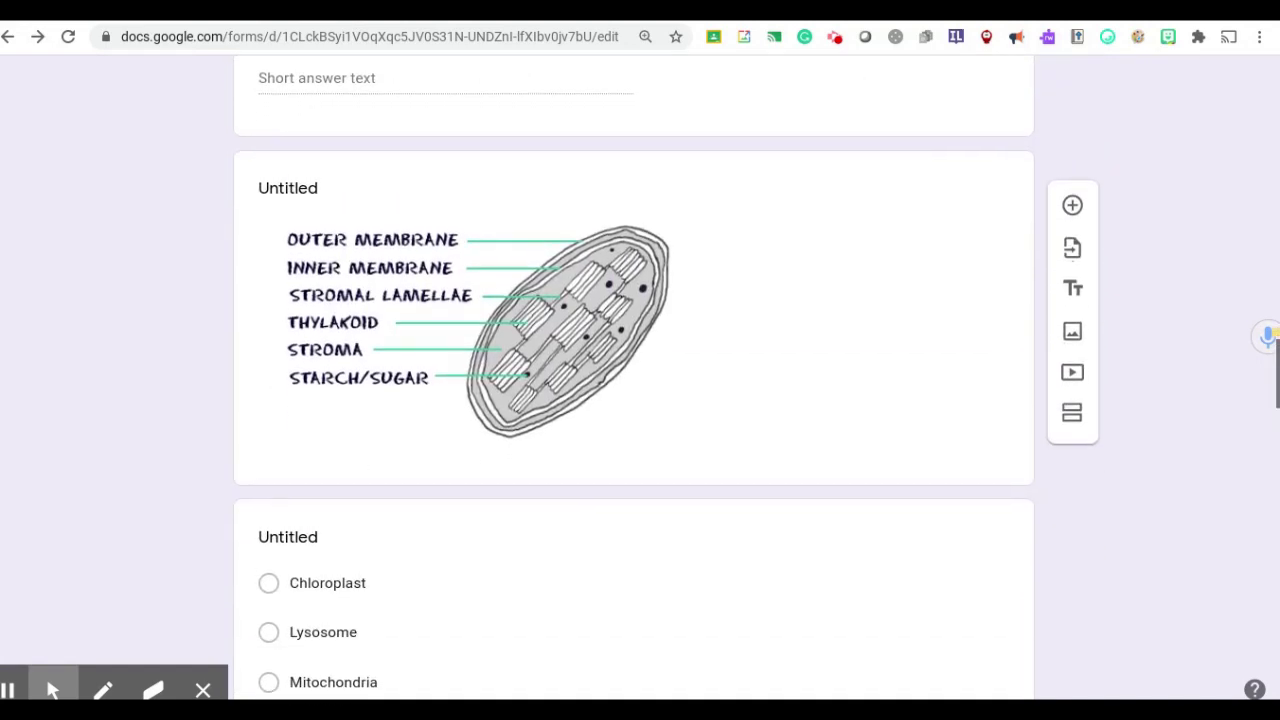
scroll(640, 380, up, 1)
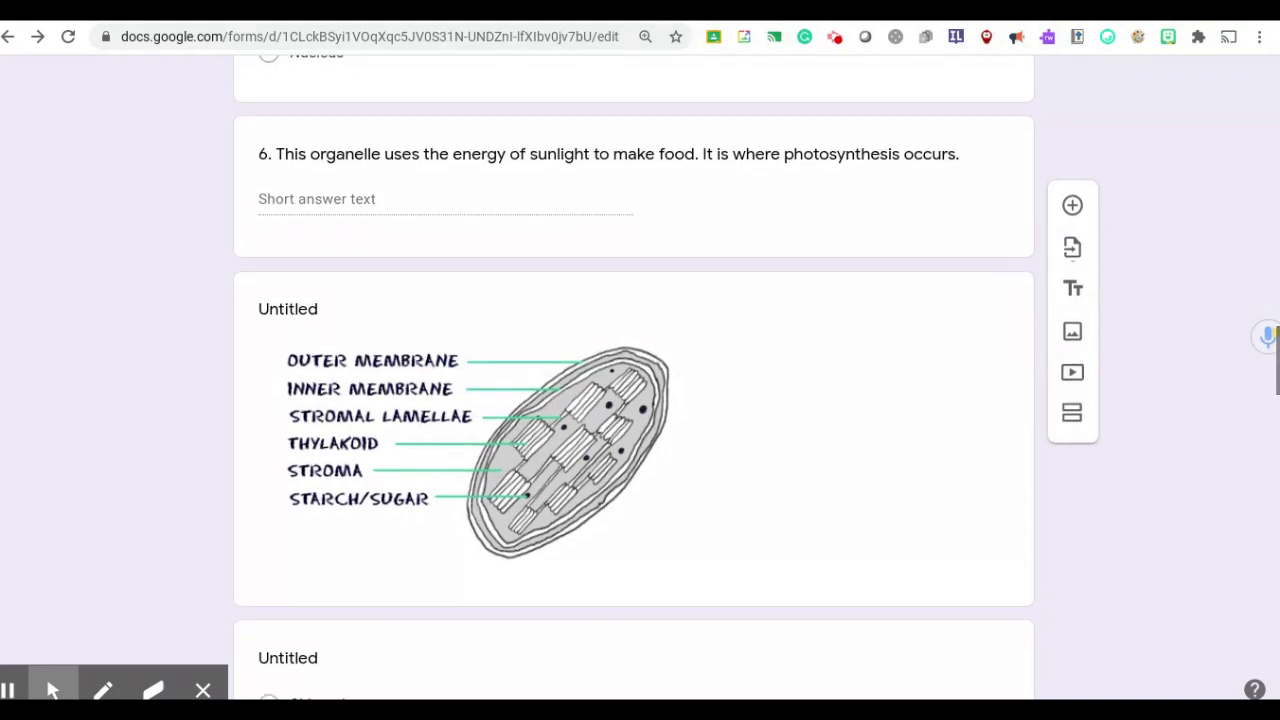
scroll(640, 380, down, 2)
scroll(640, 380, up, 2)
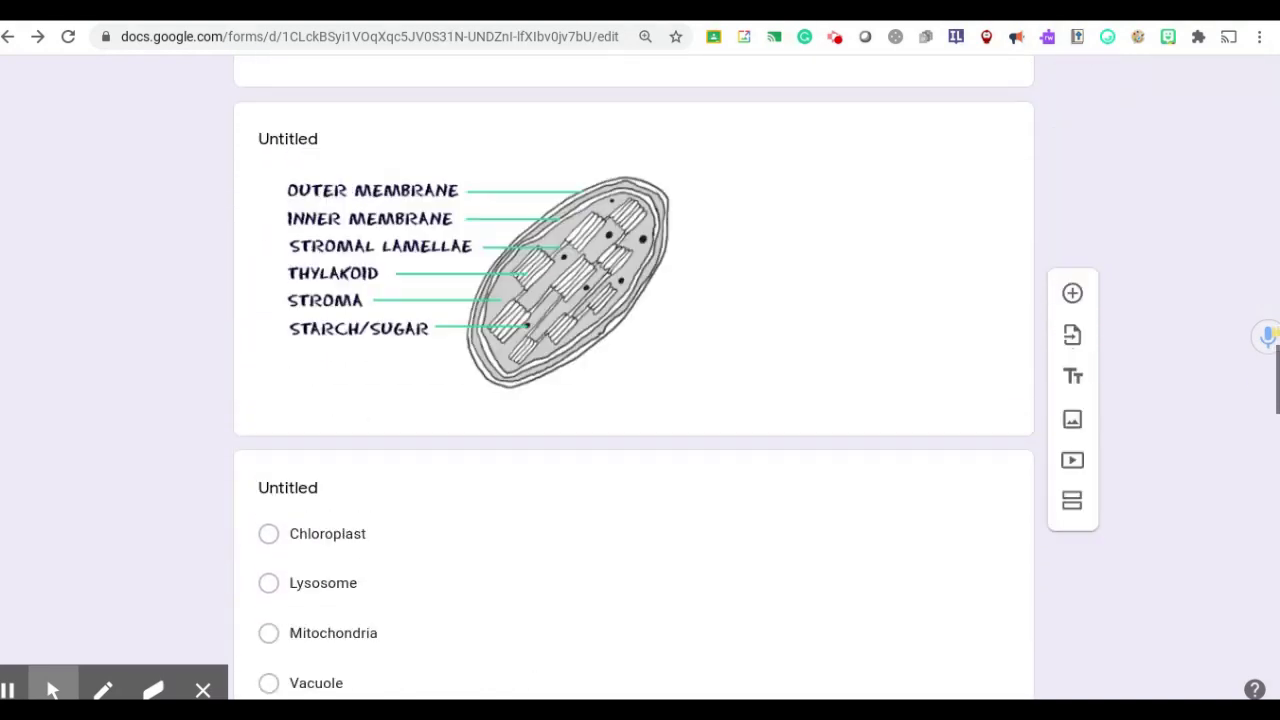
scroll(640, 380, up, 1)
scroll(640, 380, down, 1)
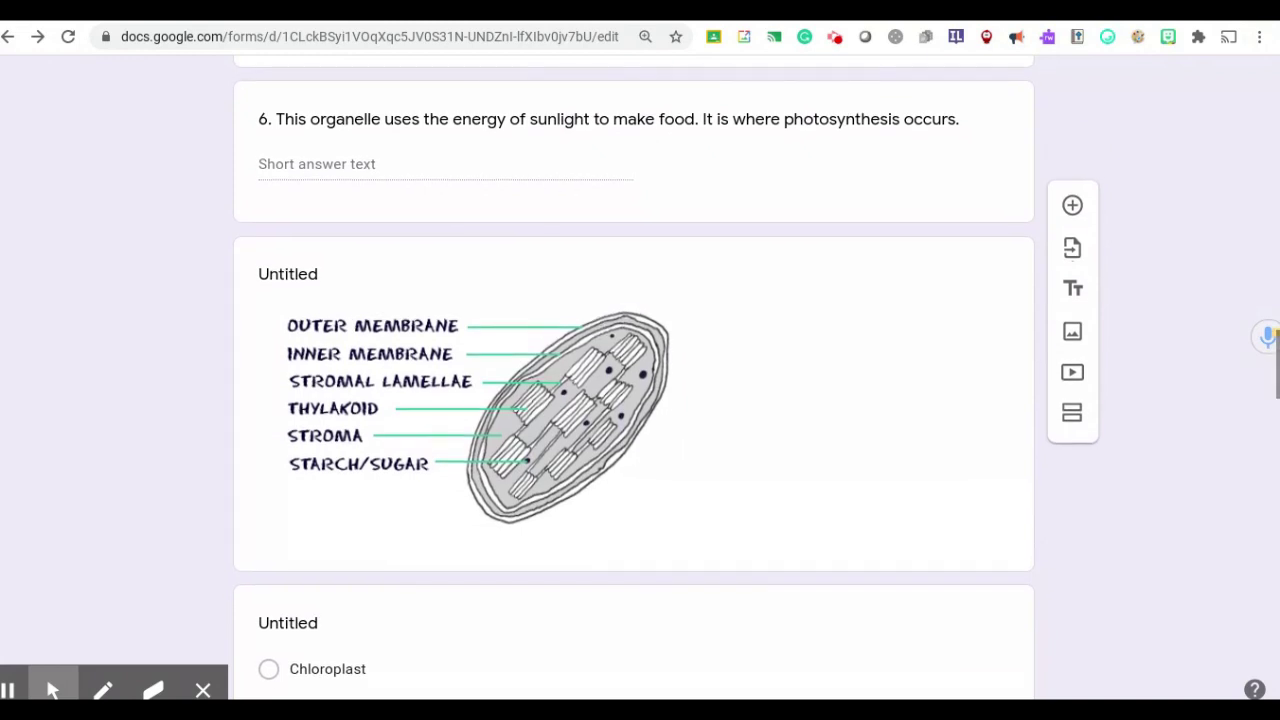
scroll(686, 336, down, 2)
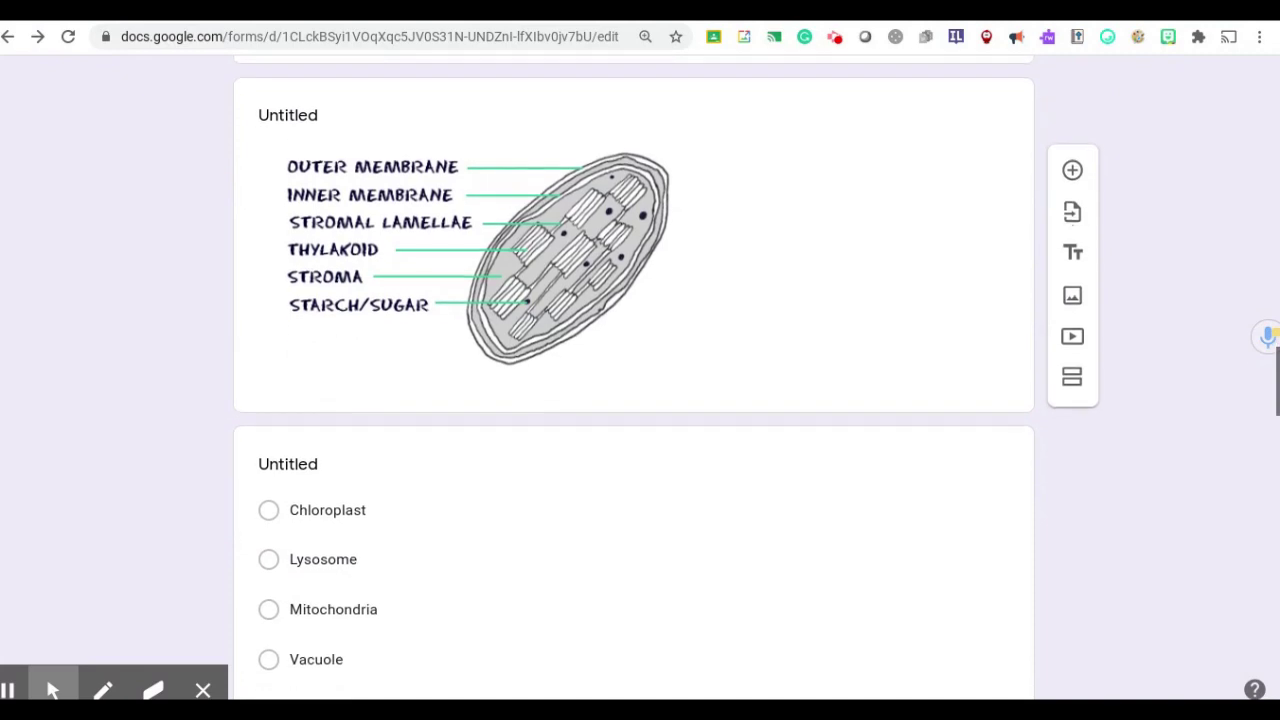
scroll(686, 336, up, 3)
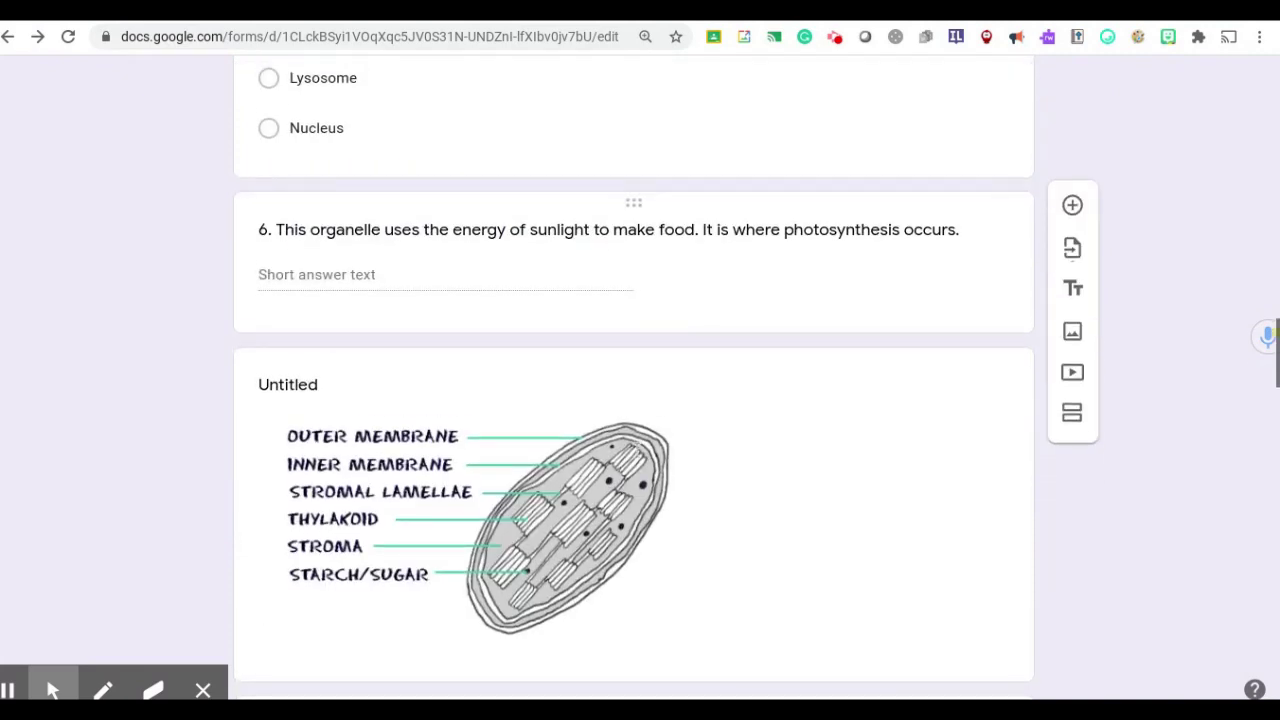
scroll(399, 440, down, 3)
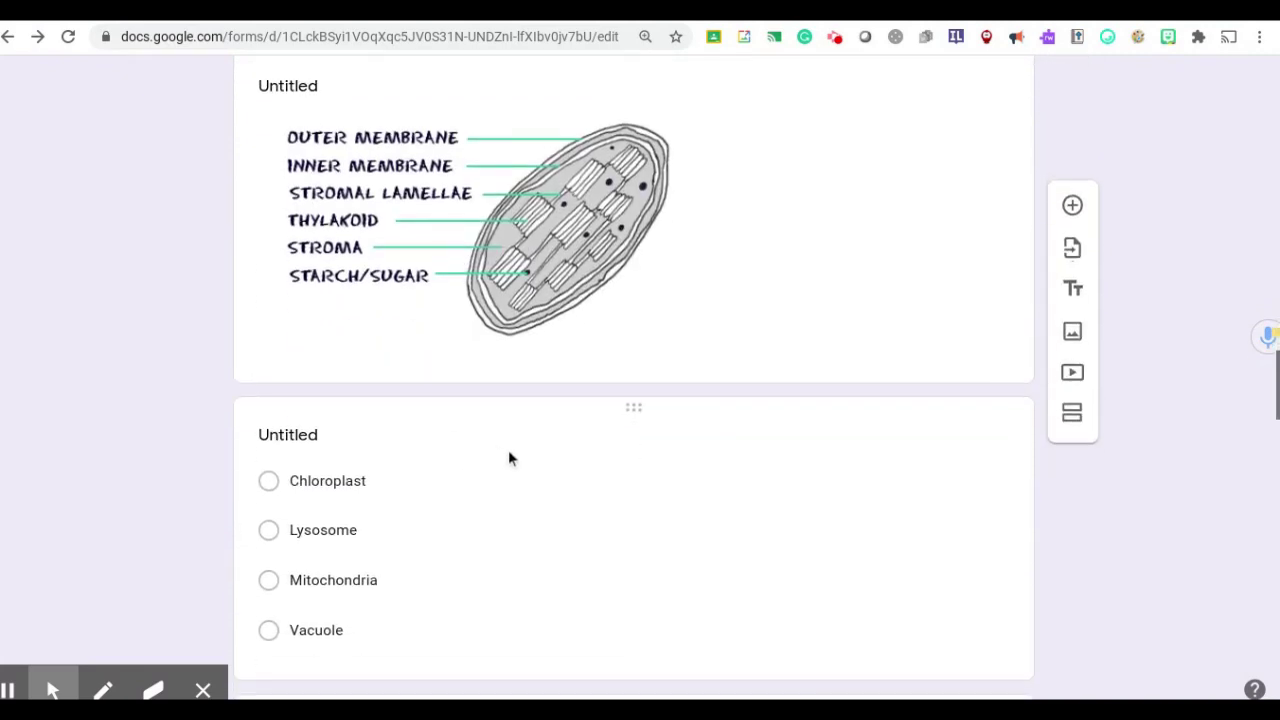
scroll(508, 459, up, 2)
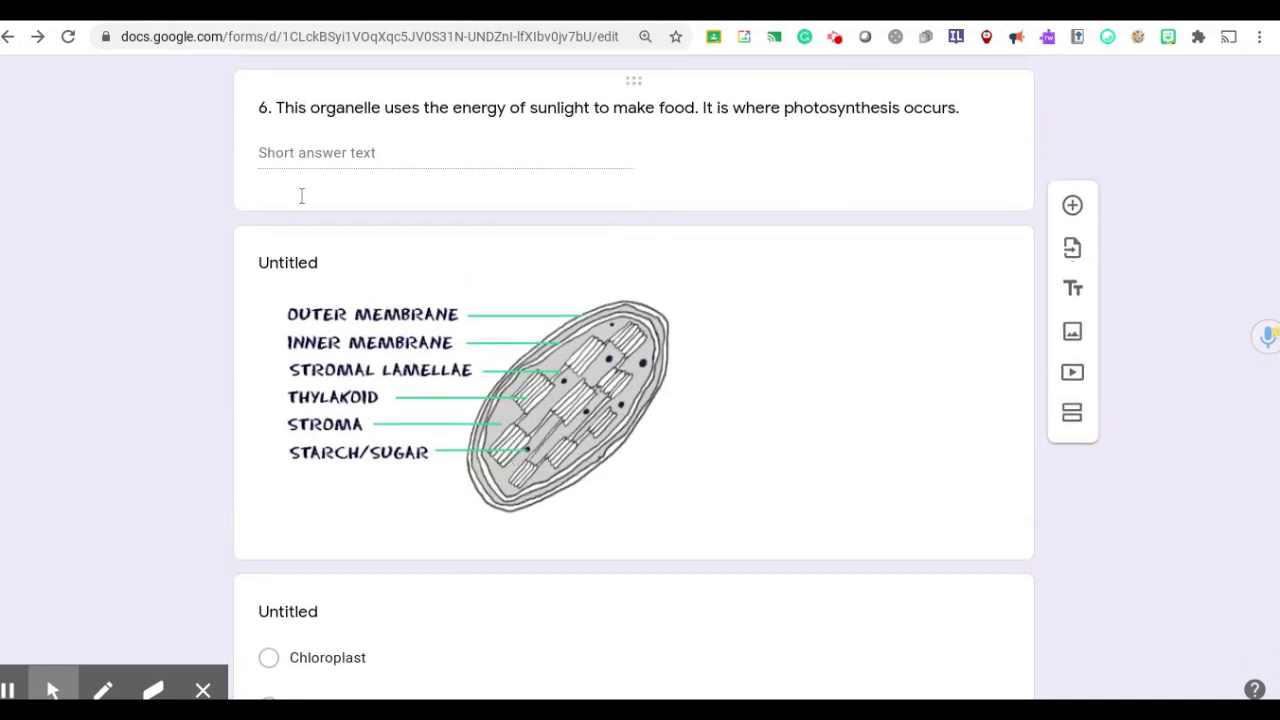
Delete the short-answer question 6.
click(280, 108)
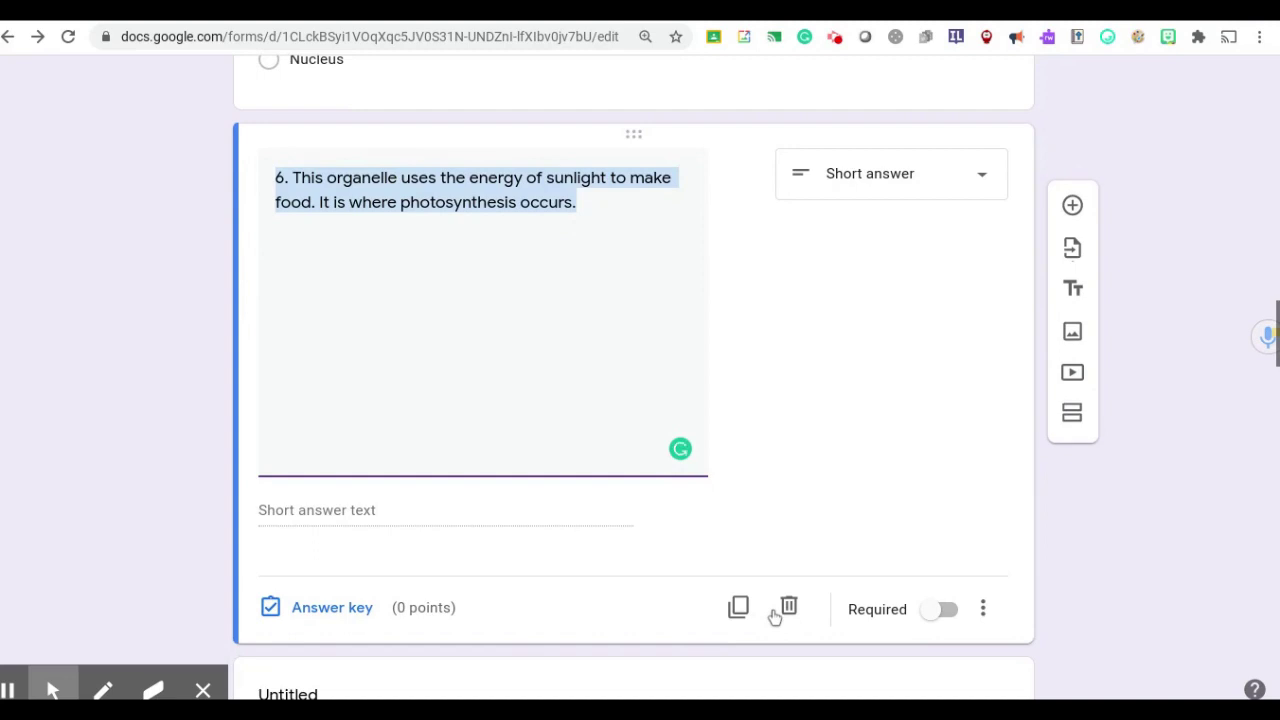
click(788, 607)
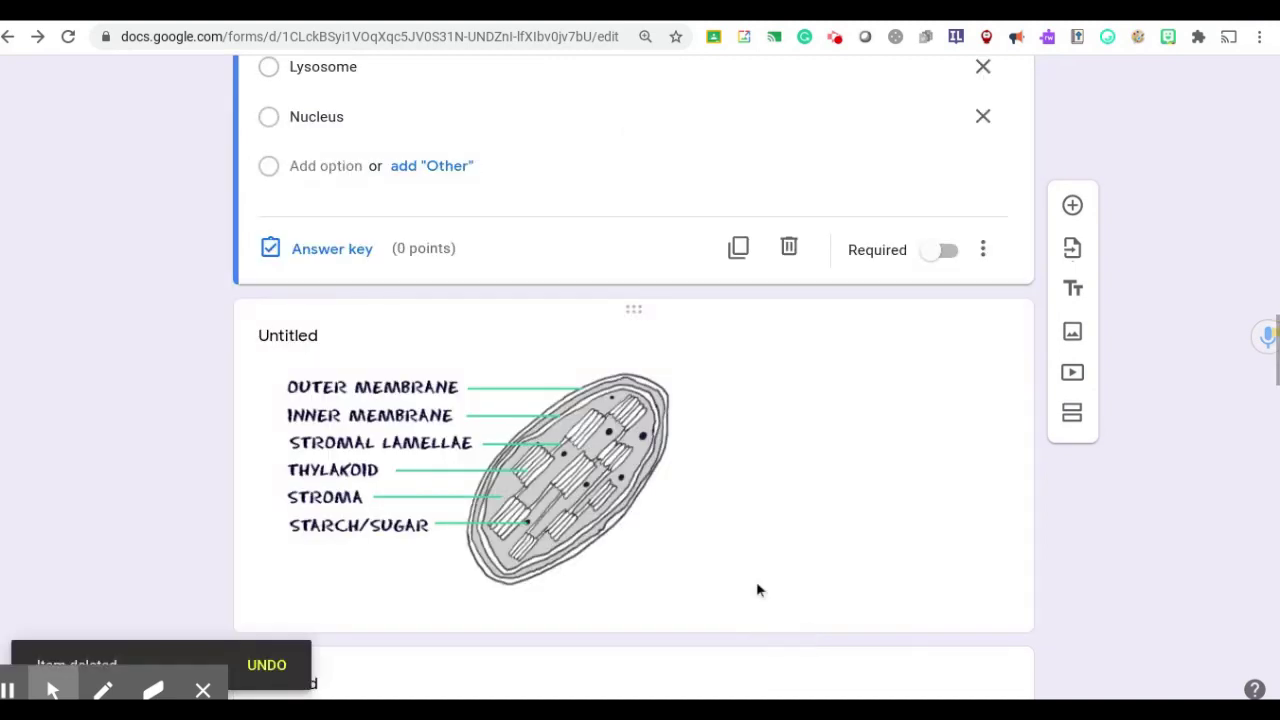
scroll(618, 440, down, 2)
scroll(618, 449, down, 1)
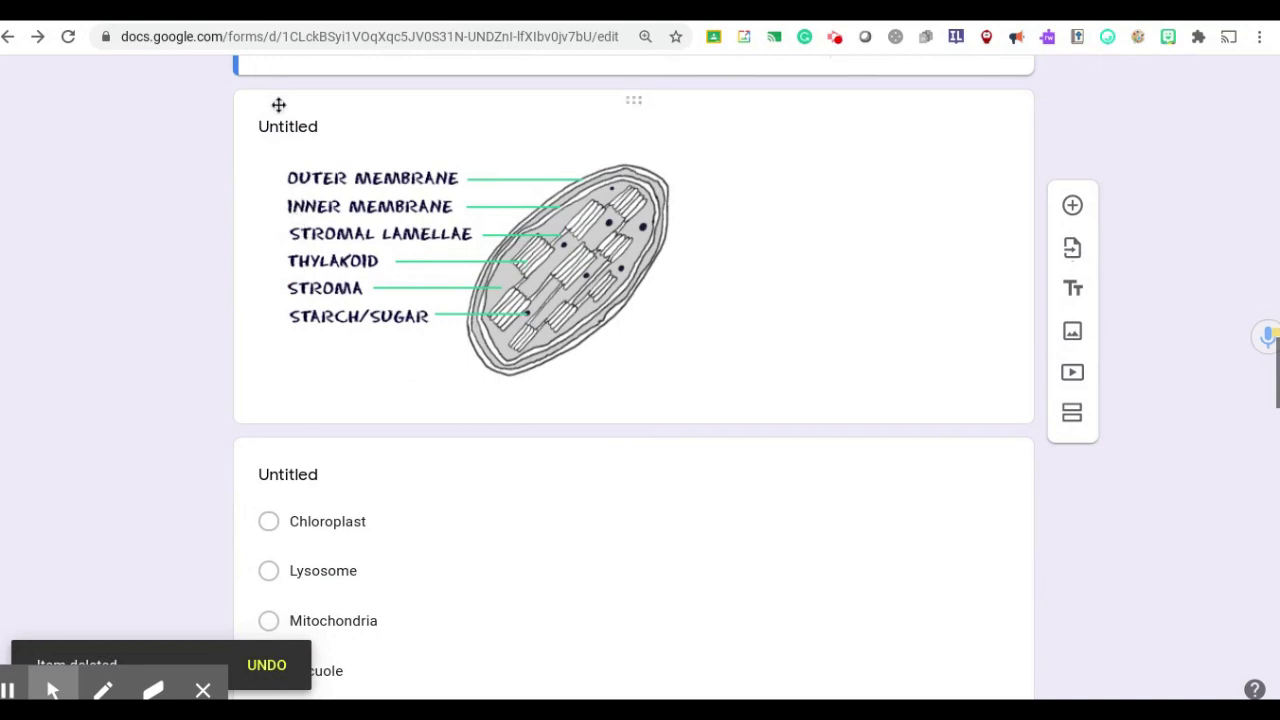
scroll(286, 121, down, 1)
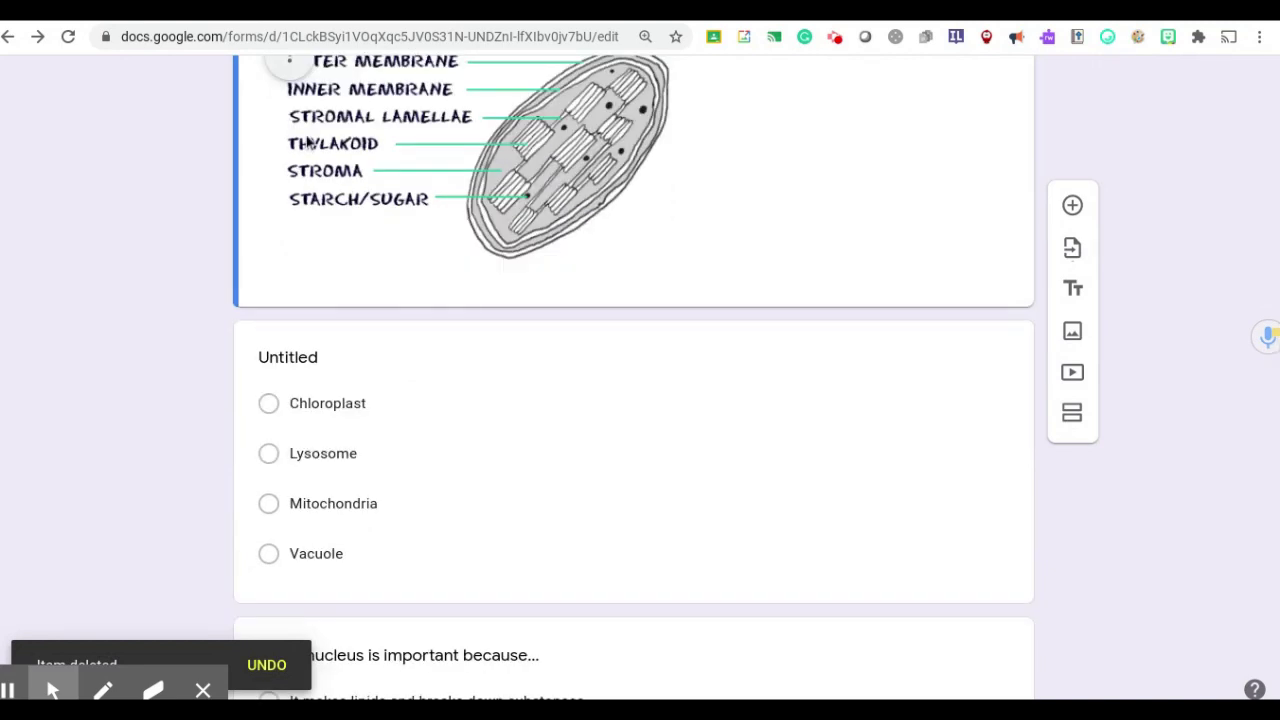
Title the diagram 'Image for question #6'.
scroll(307, 143, up, 4)
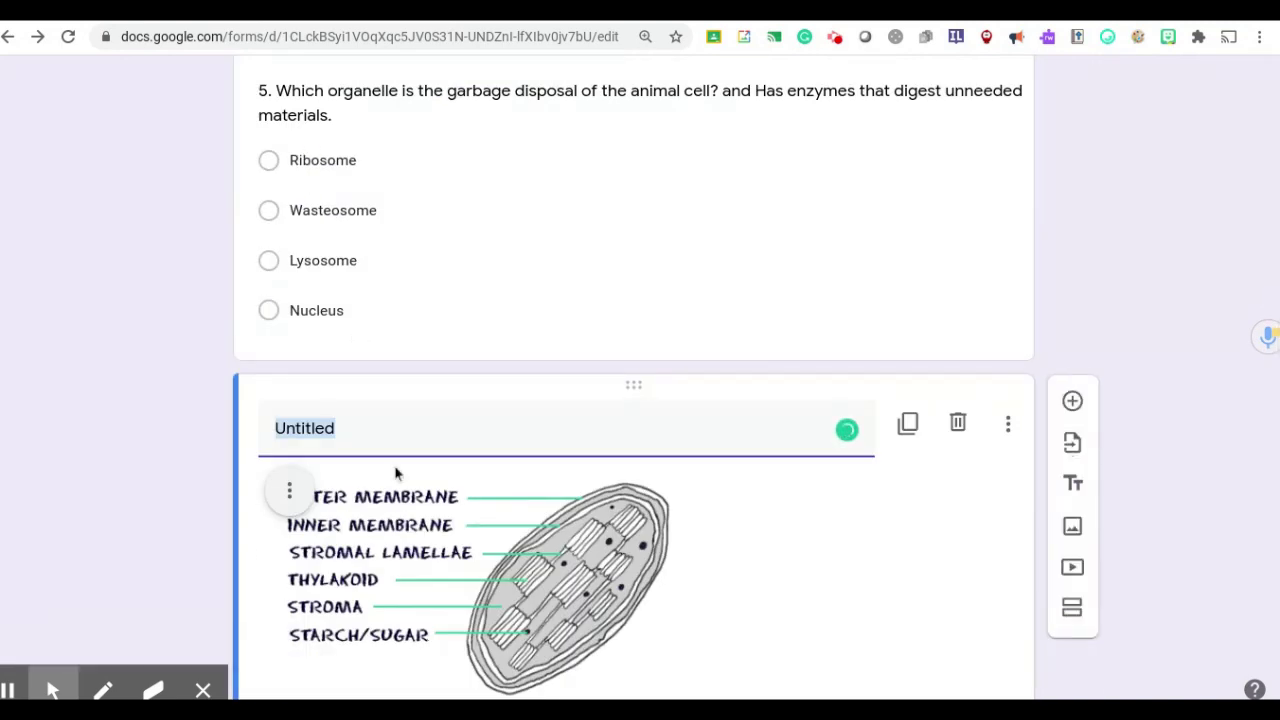
text(Image for question #6)
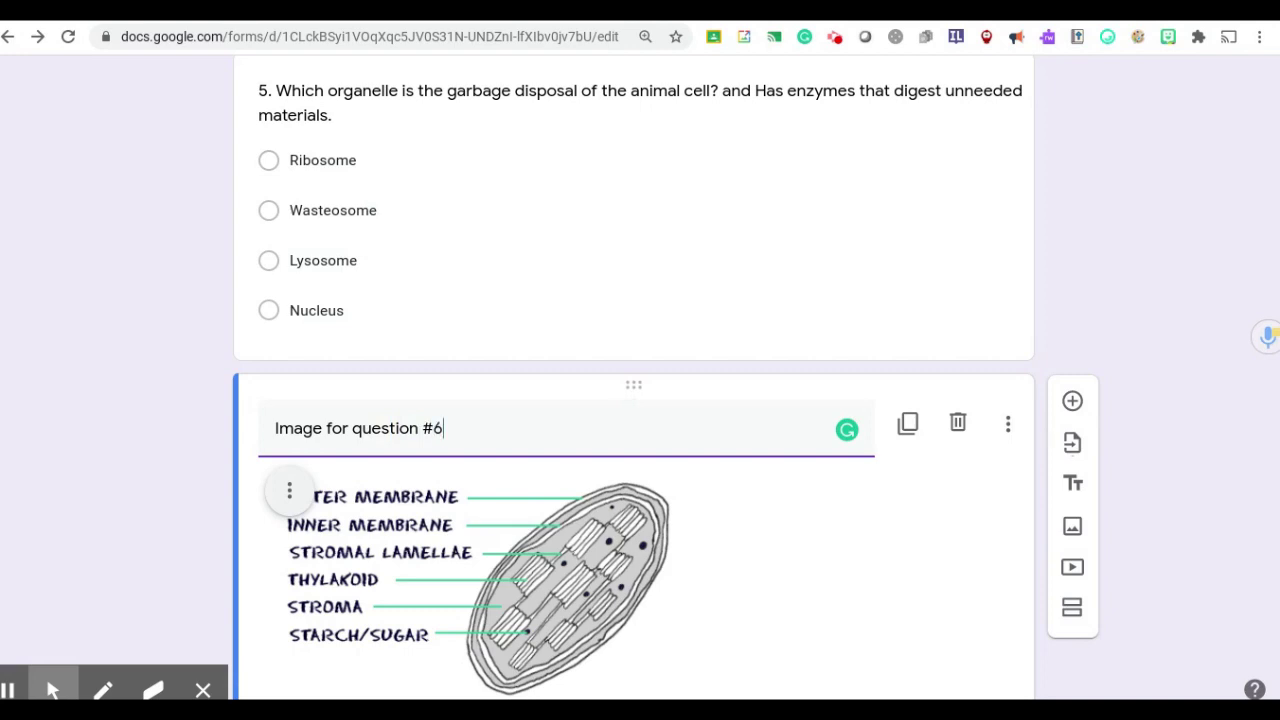
scroll(368, 465, down, 4)
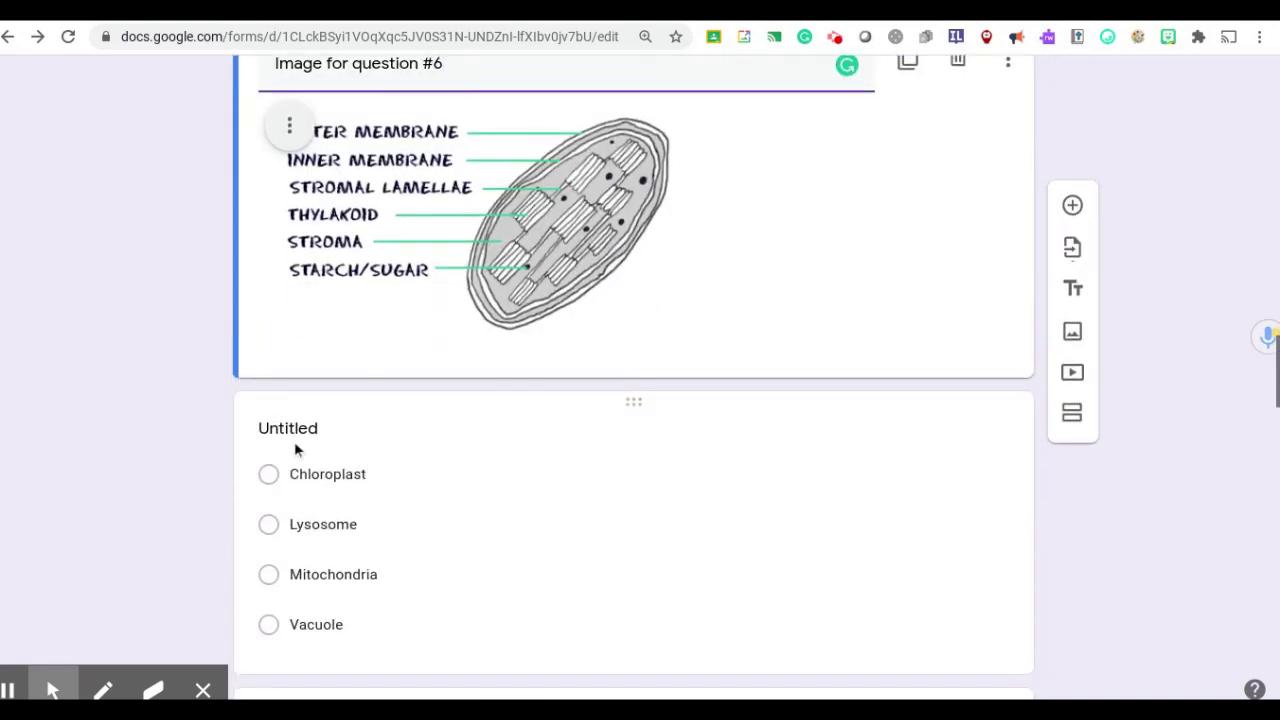
Replace the untitled multiple-choice title with question 6's pasted photosynthesis text.
click(295, 442)
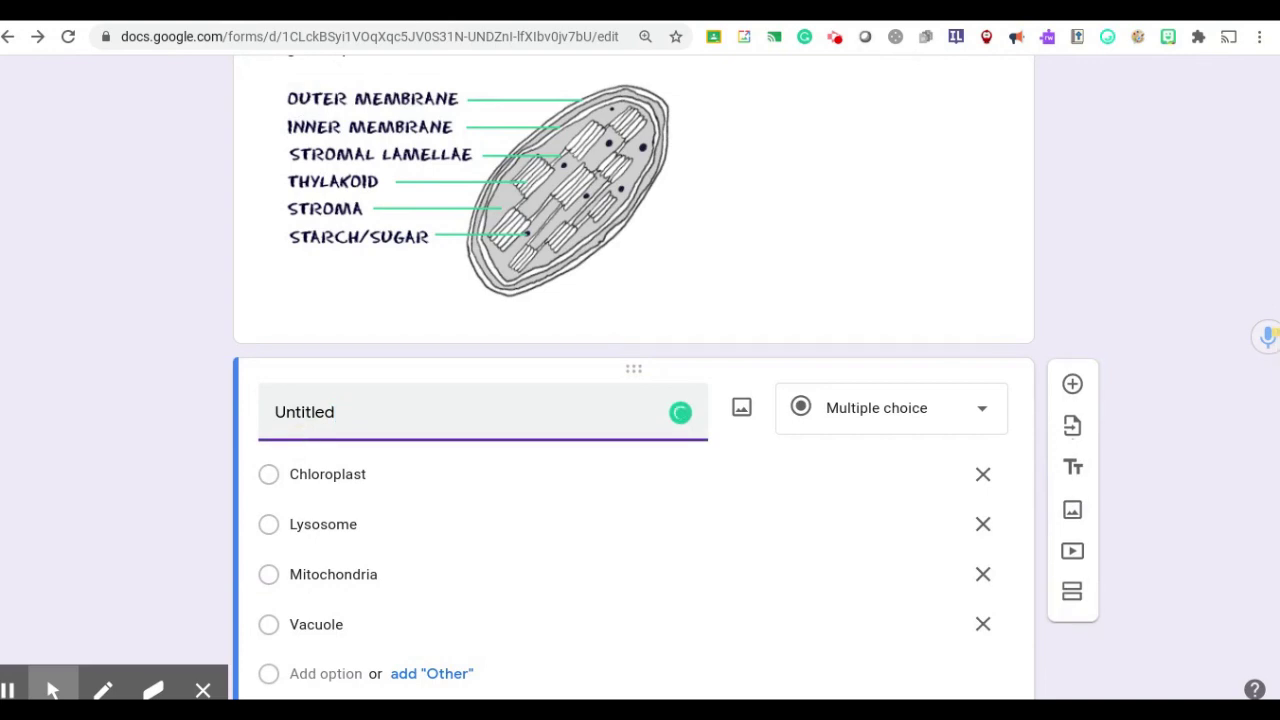
key(BackSpace)
key(BackSpace)
key(BackSpace)
key(BackSpace)
key(BackSpace)
key(BackSpace)
text(6. This organelle uses the energy of sunlight to make food. It is where photosynthesis occurs.)
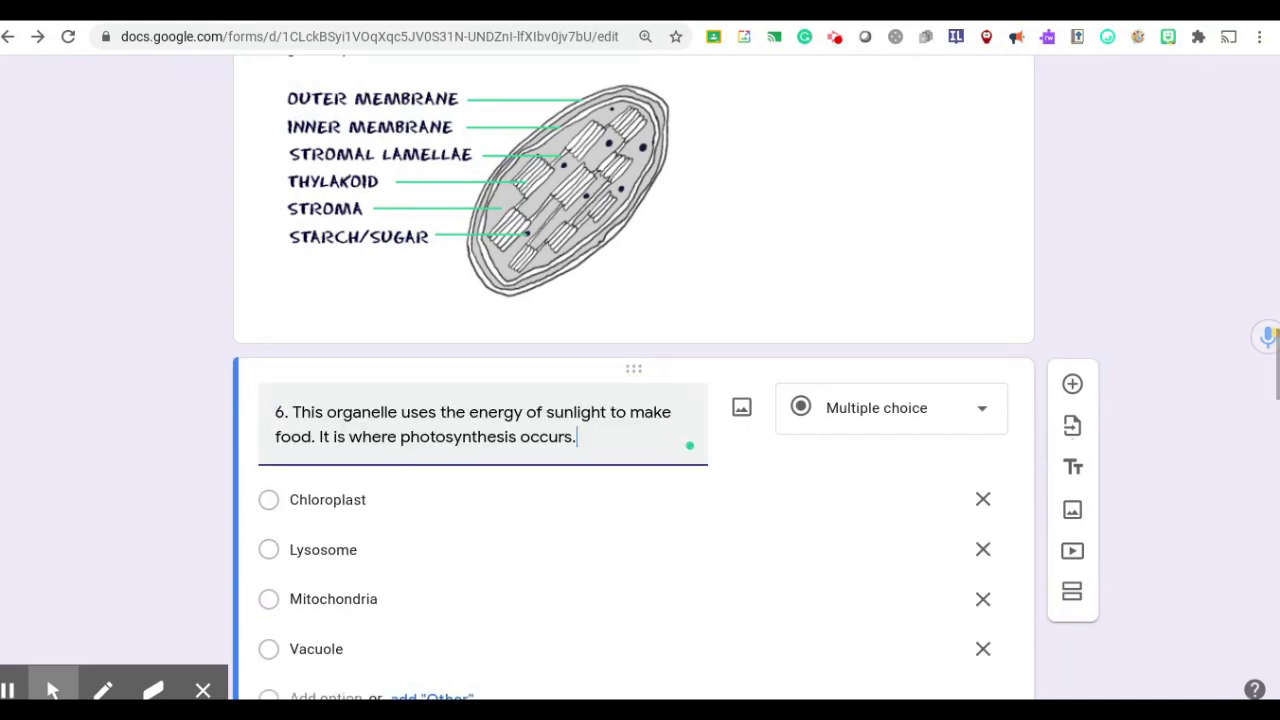
Commit the question 6 text and review the following questions down the form.
click(1144, 279)
scroll(1144, 279, down, 3)
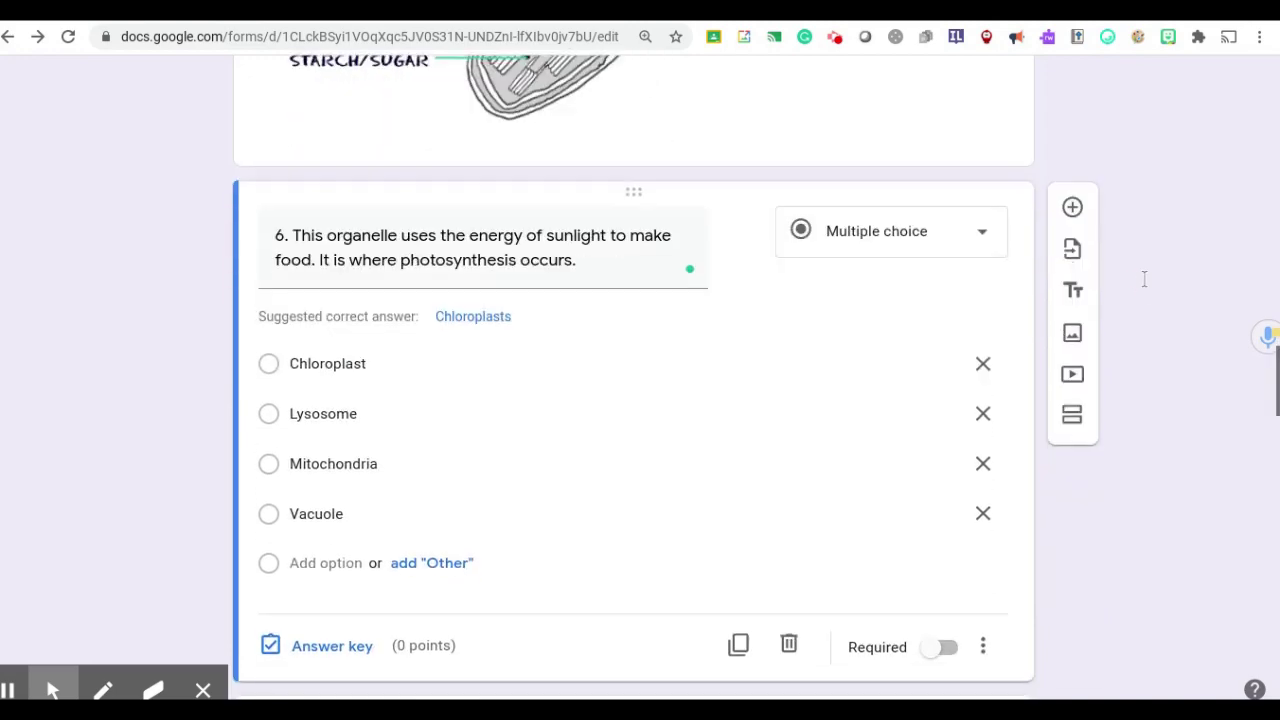
scroll(633, 380, up, 3)
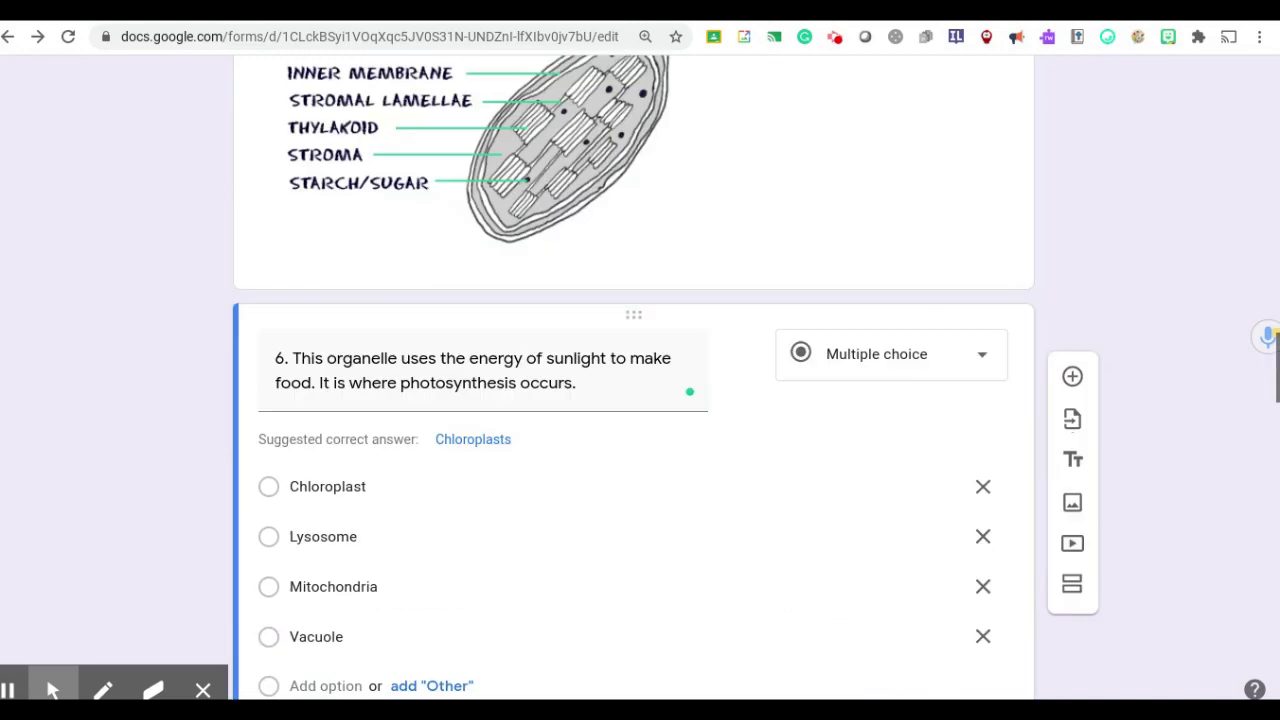
scroll(633, 380, down, 3)
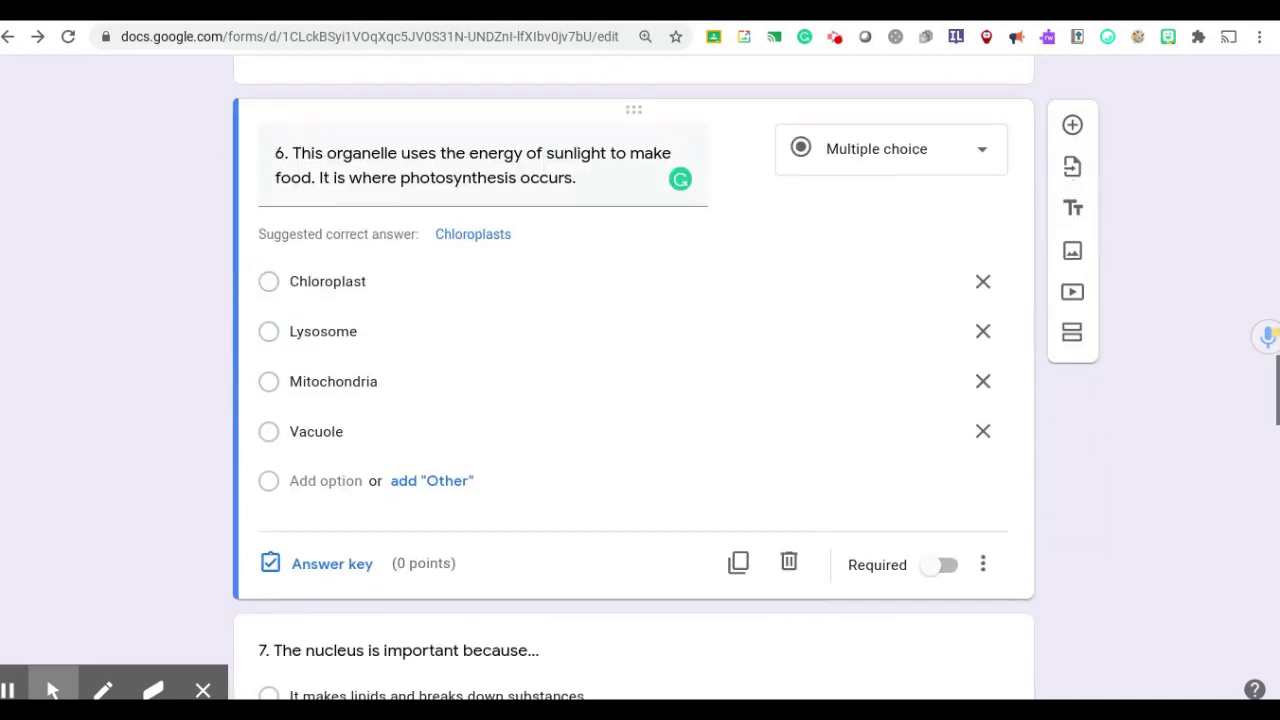
scroll(633, 380, down, 4)
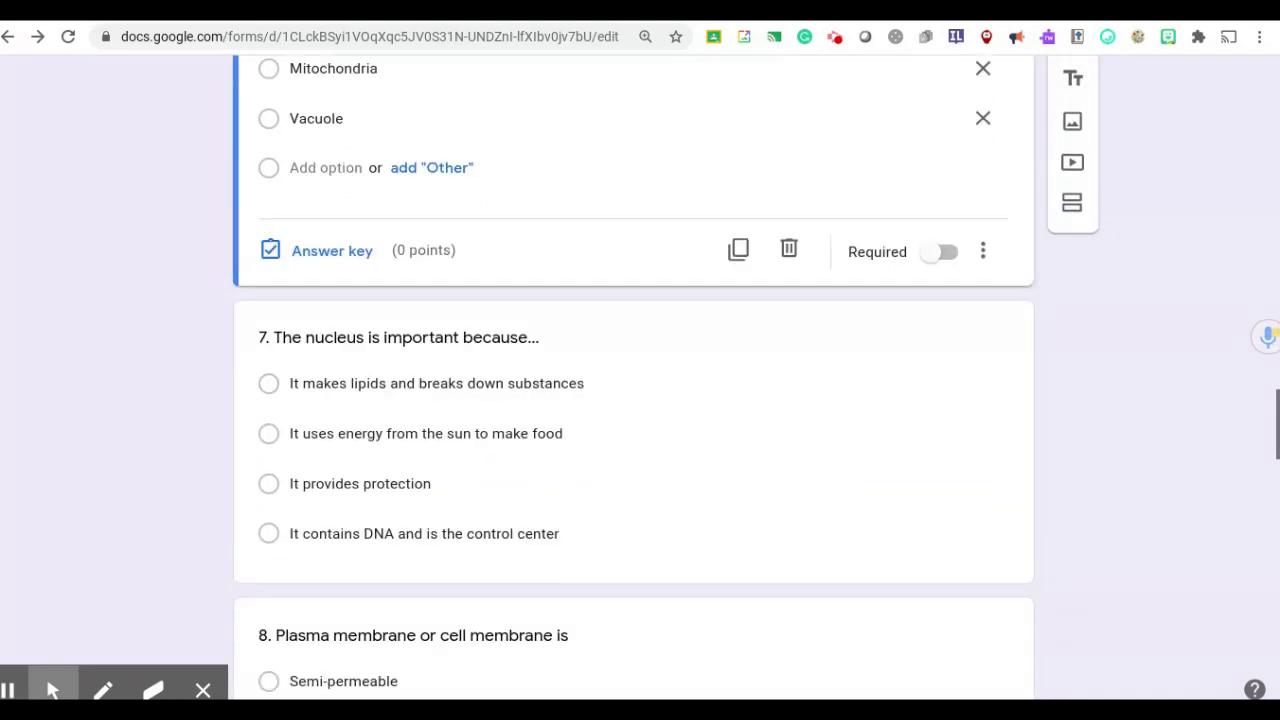
scroll(633, 380, up, 5)
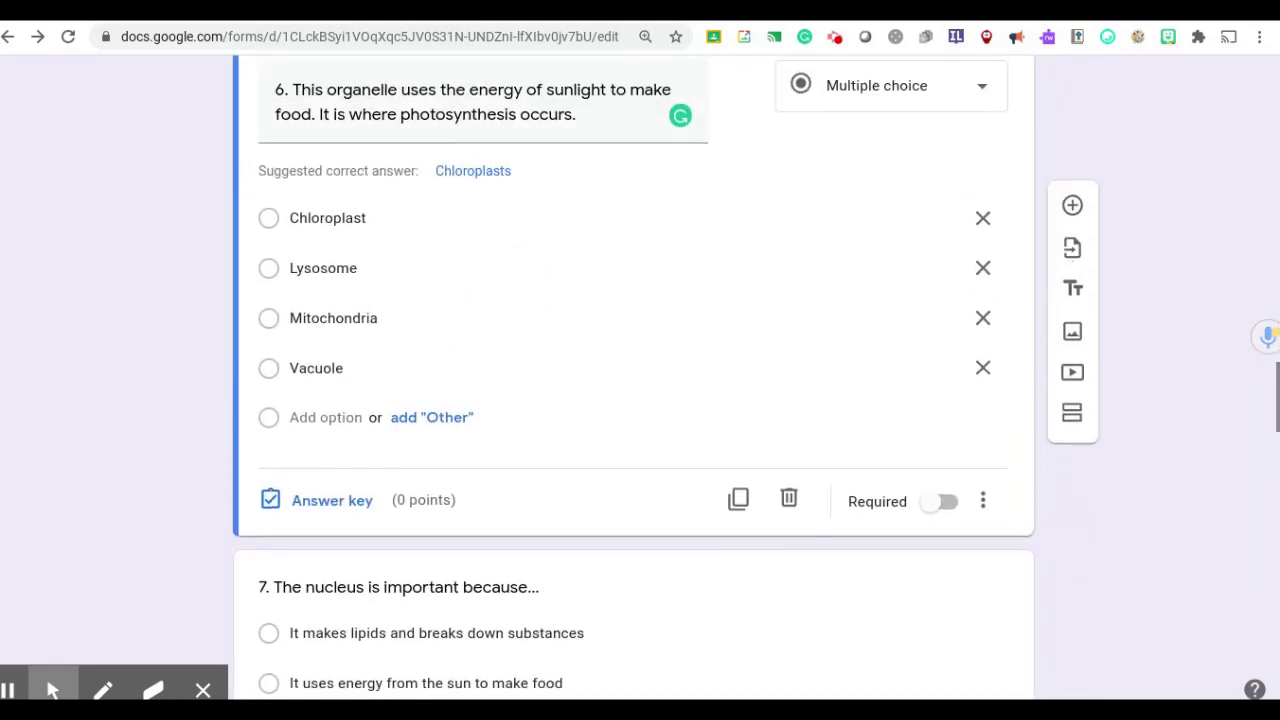
scroll(633, 380, up, 3)
scroll(633, 380, down, 3)
scroll(633, 380, down, 5)
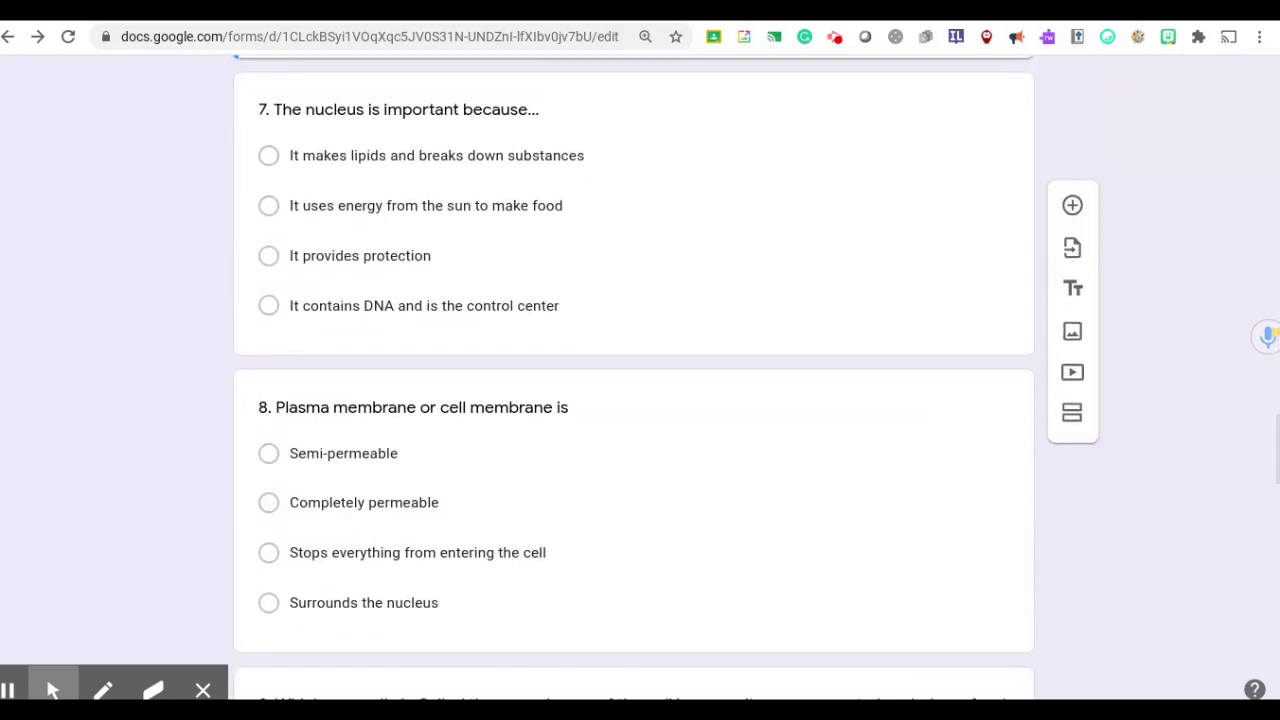
scroll(633, 380, down, 1)
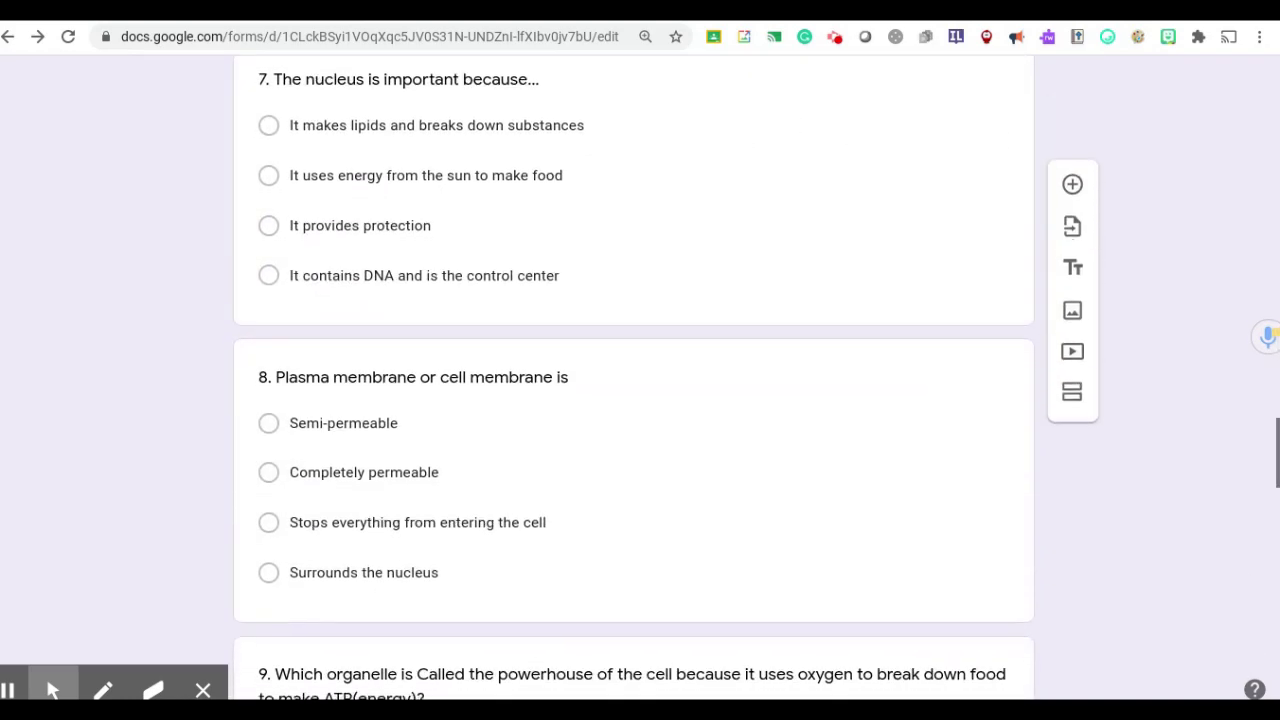
scroll(633, 380, down, 8)
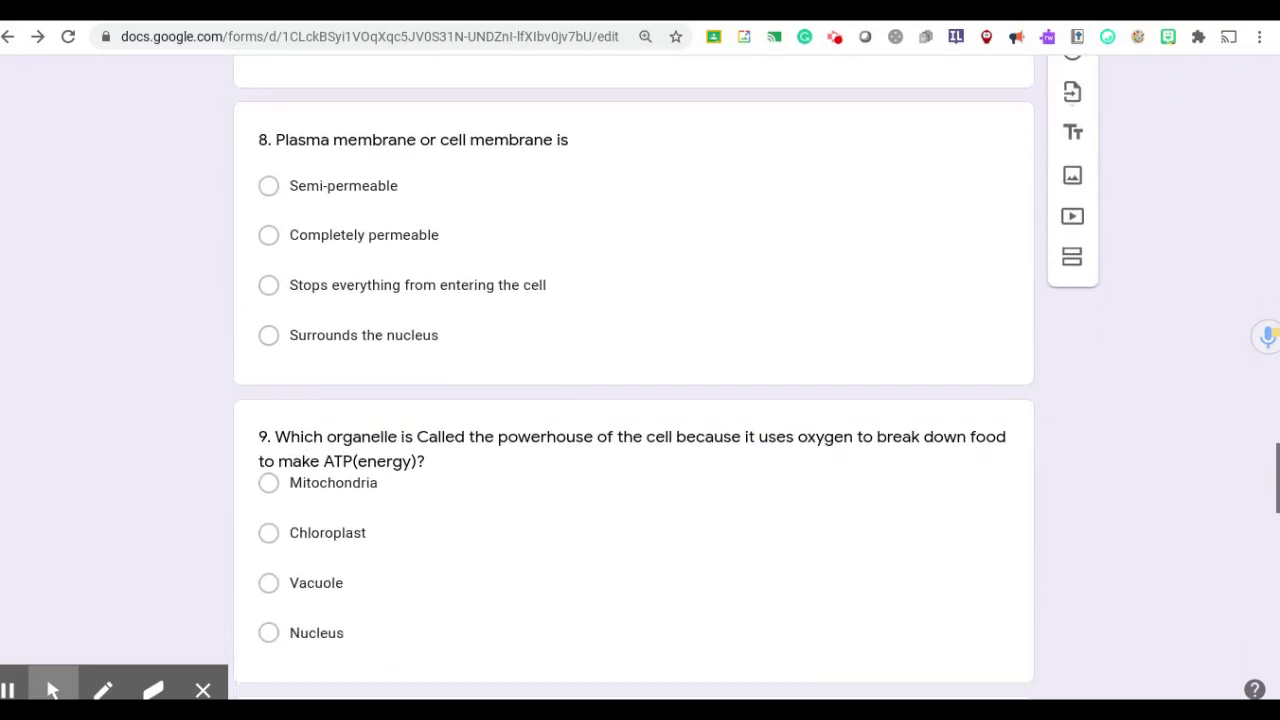
scroll(633, 380, down, 3)
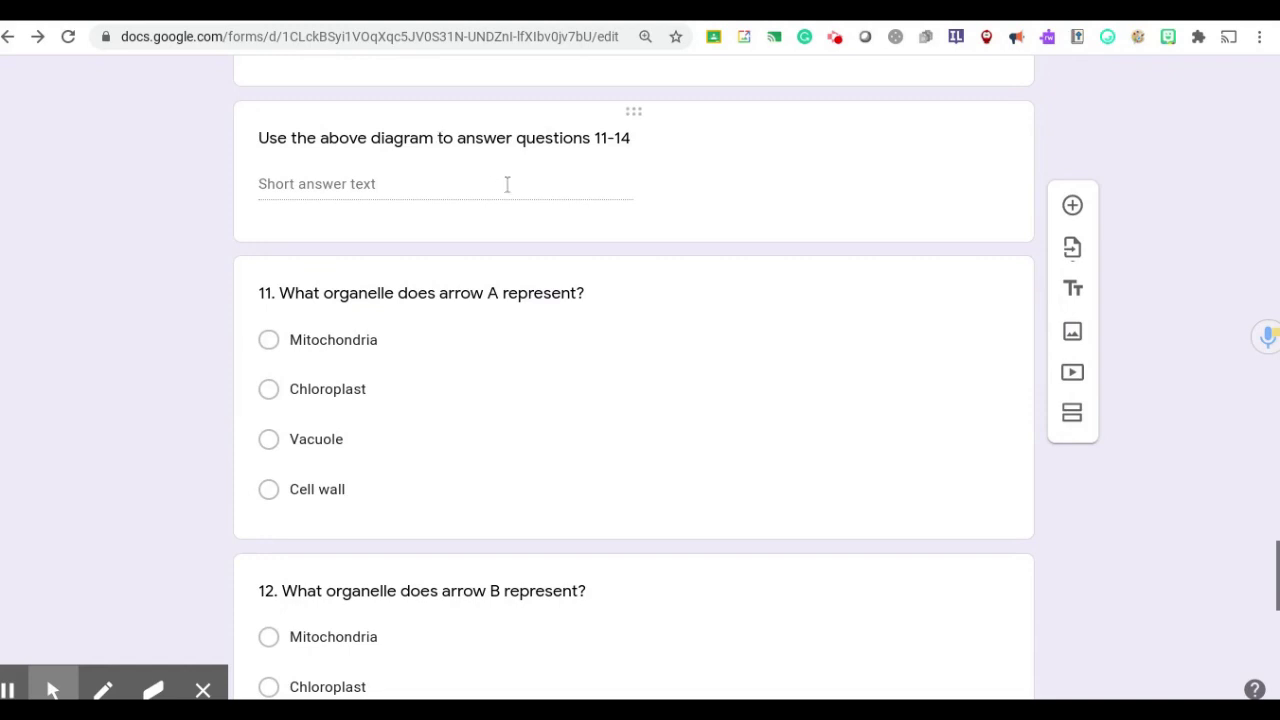
Open the 'Use the above diagram' item and check through question 15.
click(506, 188)
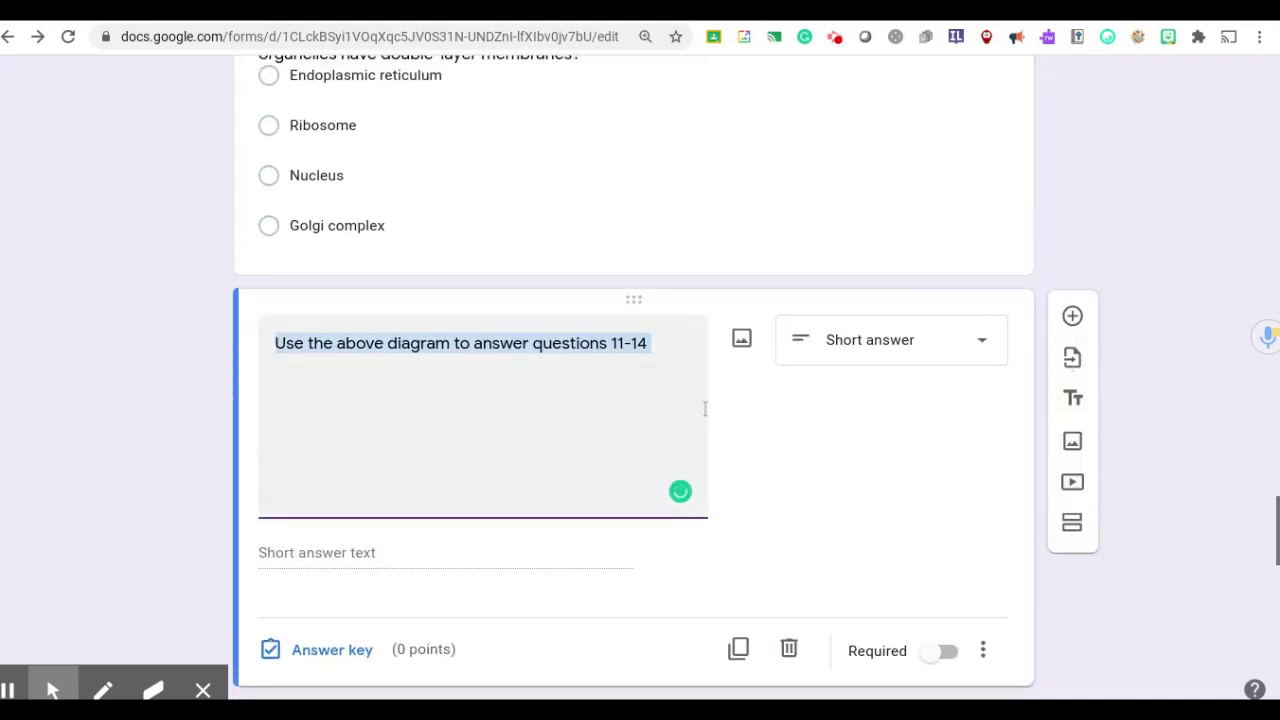
scroll(704, 408, down, 5)
scroll(704, 408, down, 9)
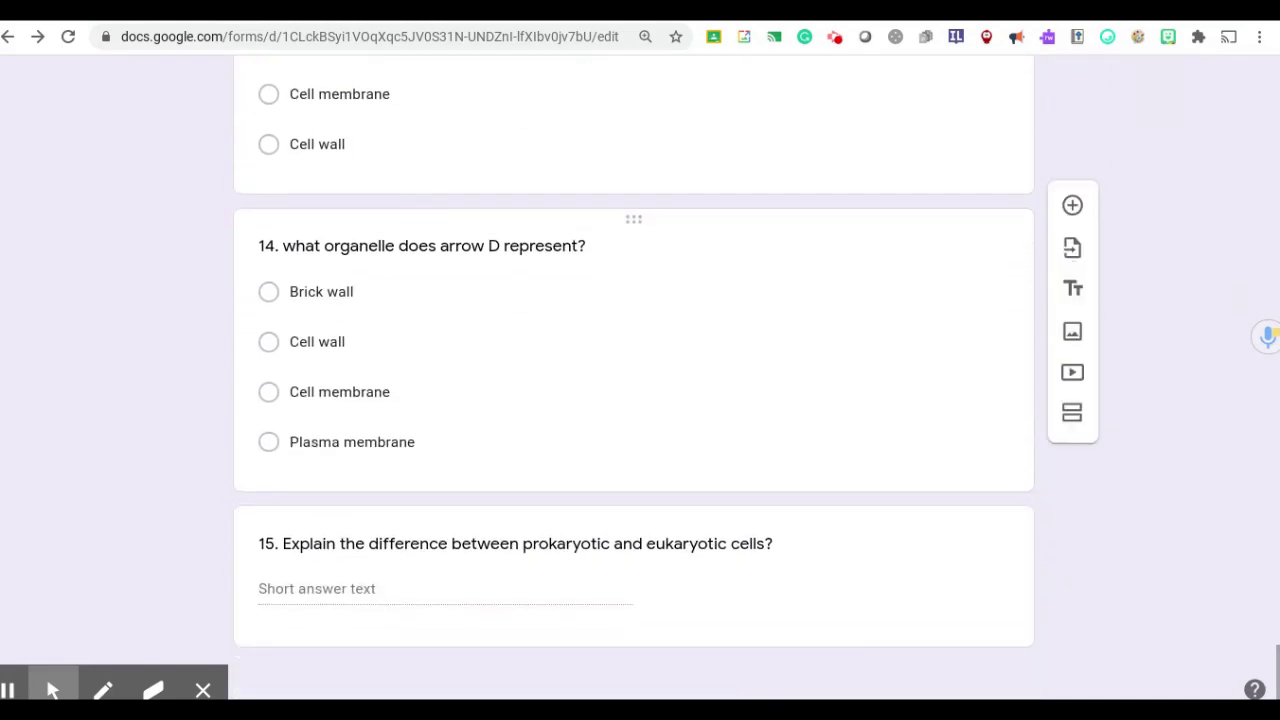
key(Home)
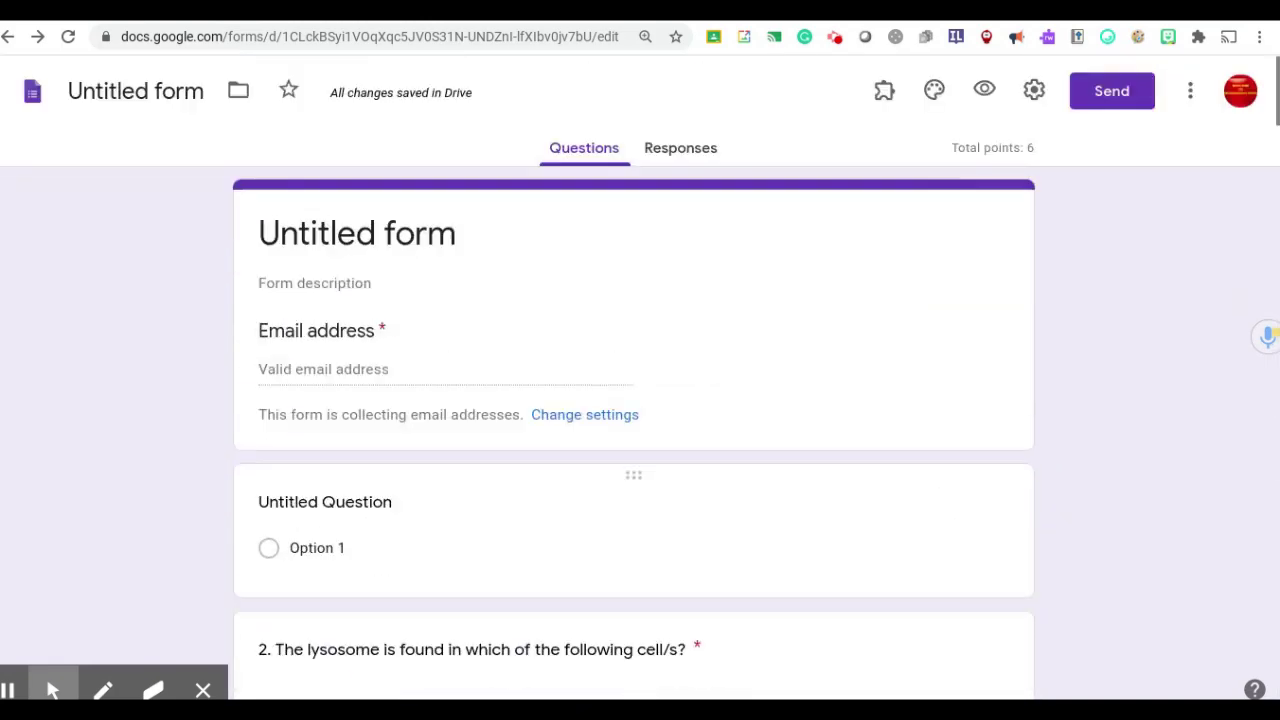